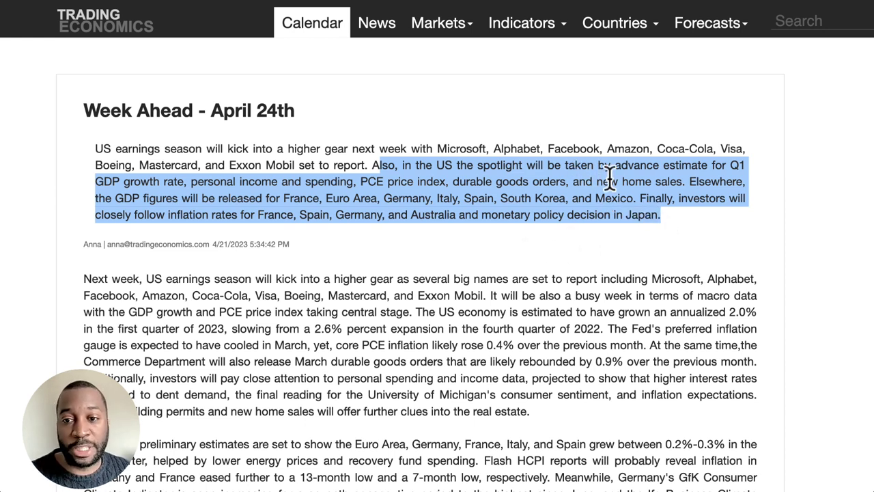
Step: Open the DXY daily chart and move the yellow projected path beside the latest candles, with its peak near the supply zone's upper edge
click(664, 213)
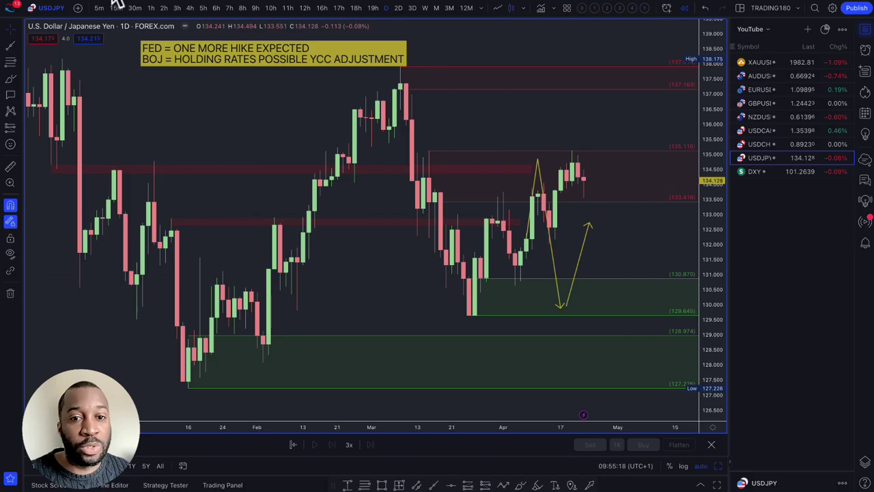
click(762, 171)
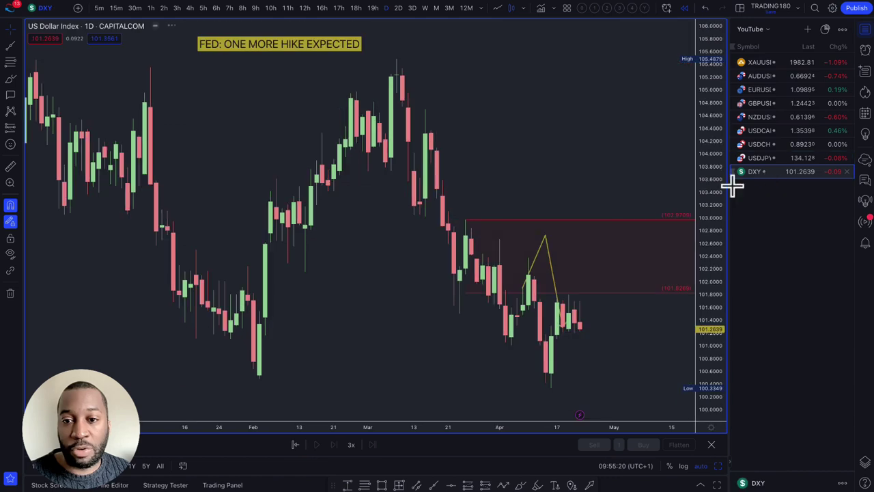
scroll(487, 318, up, 5)
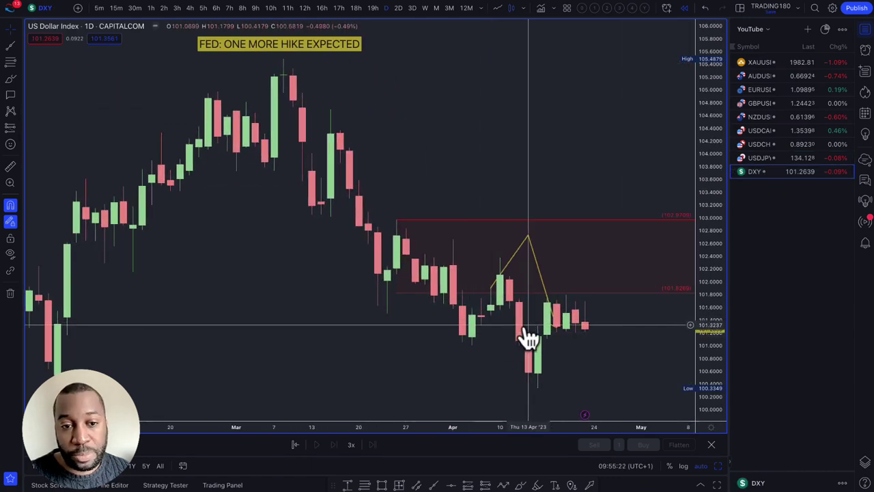
scroll(529, 338, down, 3)
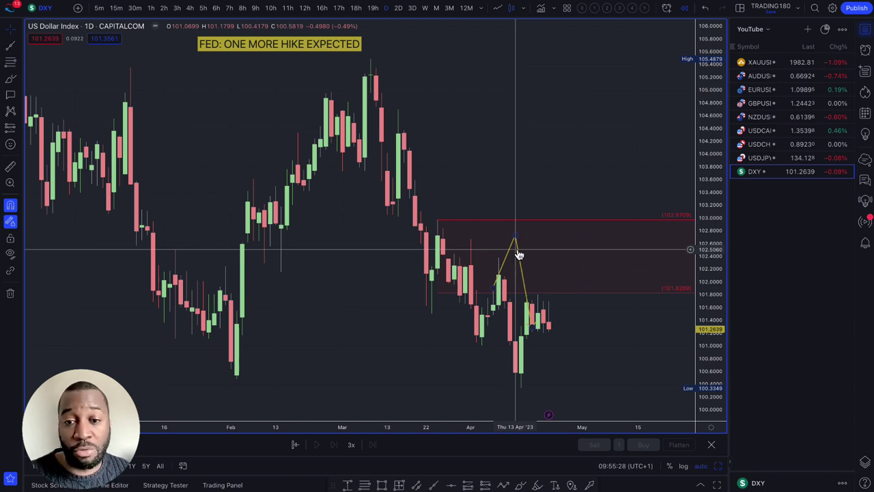
drag(518, 251, 555, 236)
scroll(486, 270, down, 3)
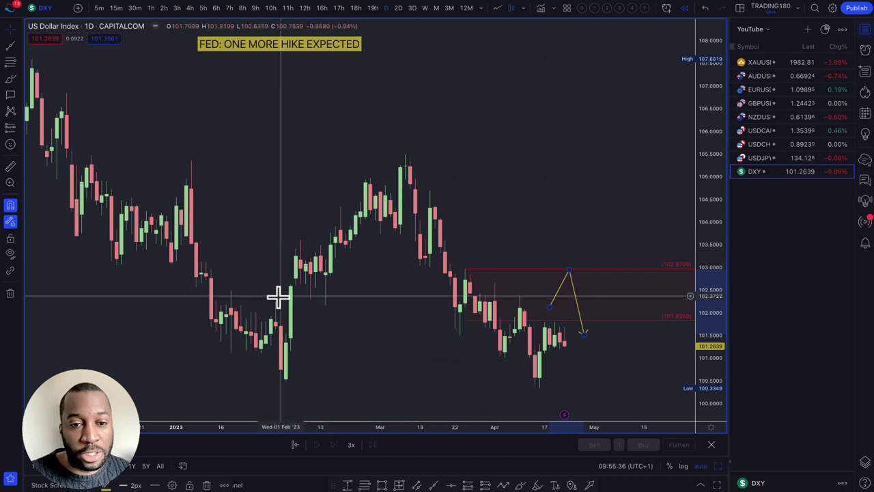
scroll(287, 282, left, 3)
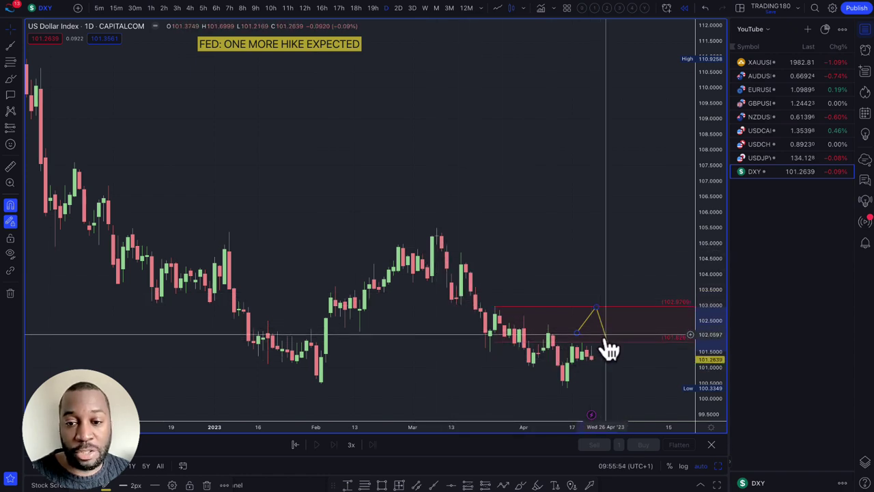
Step: Reshape the yellow projected path to start at about 101.6, peak at about 102.3 and end at about 101.0
drag(610, 350, 605, 336)
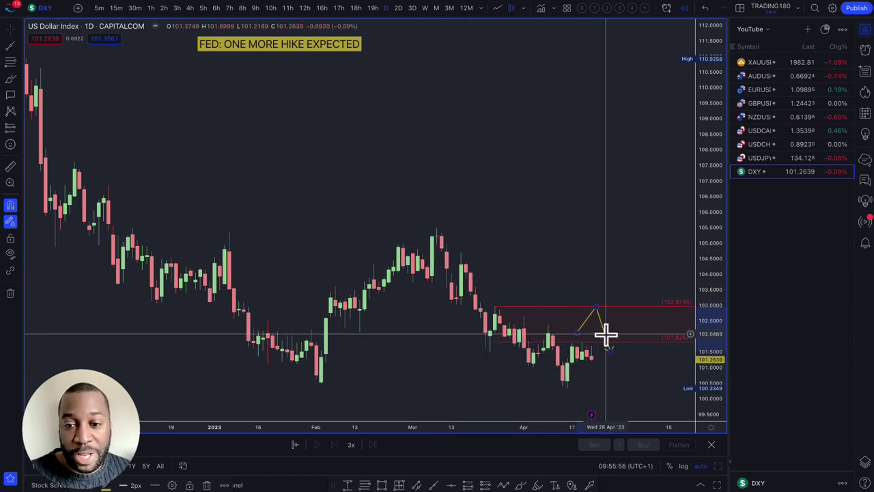
scroll(601, 334, up, 5)
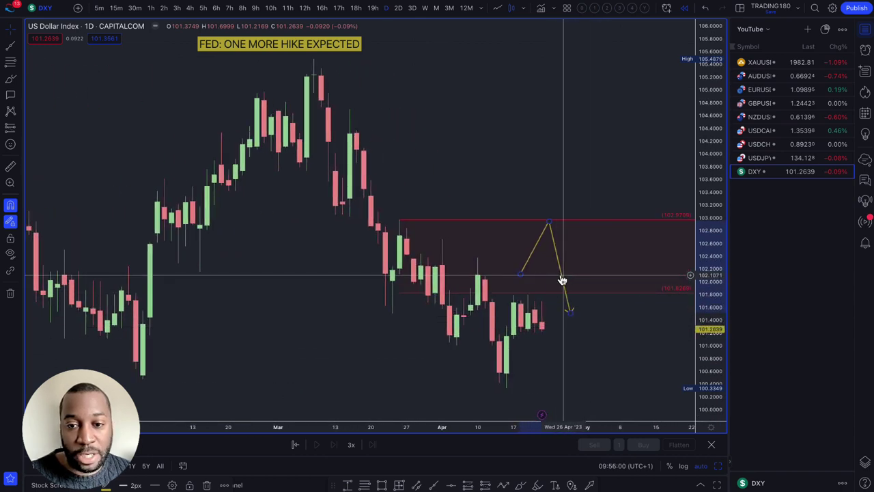
mouse_move(567, 287)
mouse_down()
mouse_move(573, 279)
mouse_move(585, 308)
mouse_move(569, 271)
mouse_move(550, 294)
mouse_move(576, 279)
mouse_move(575, 254)
mouse_move(554, 266)
mouse_move(560, 262)
mouse_up()
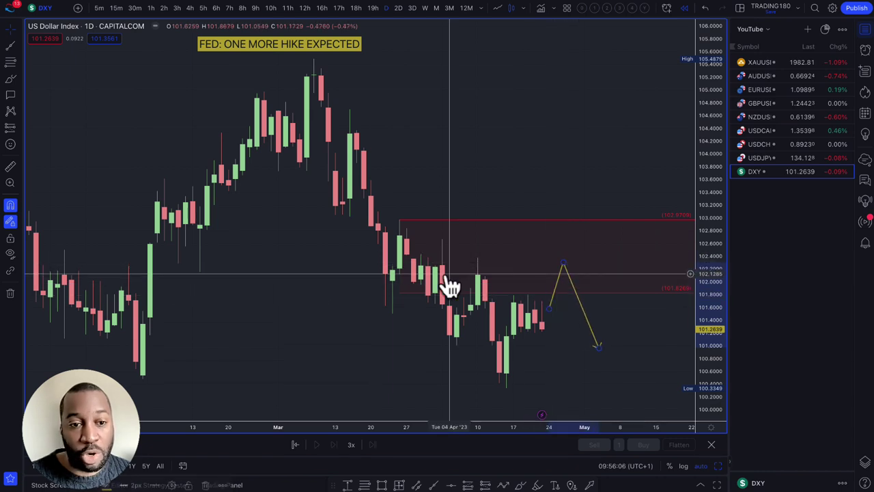
Step: Draw a rectangle across the chart between about 102.15 and 102.38, ending 12 May '23, and apply a saved yellow-fill template to it
scroll(195, 182, down, 1)
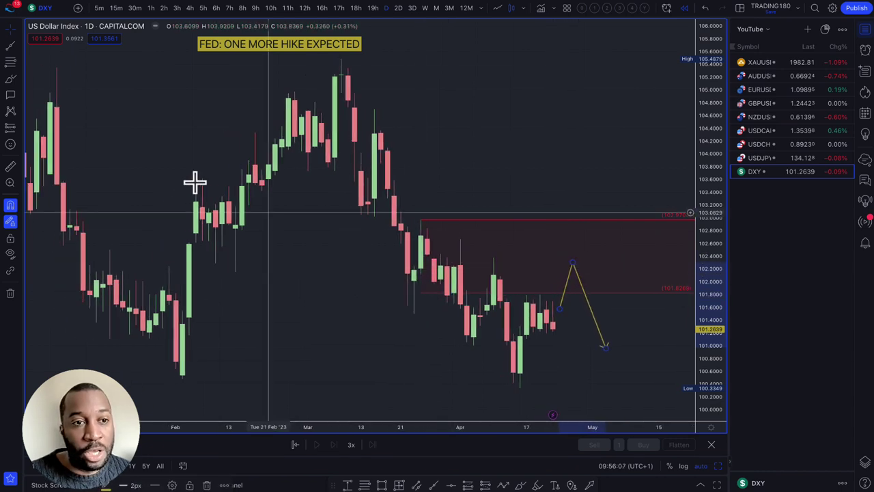
click(18, 79)
click(56, 118)
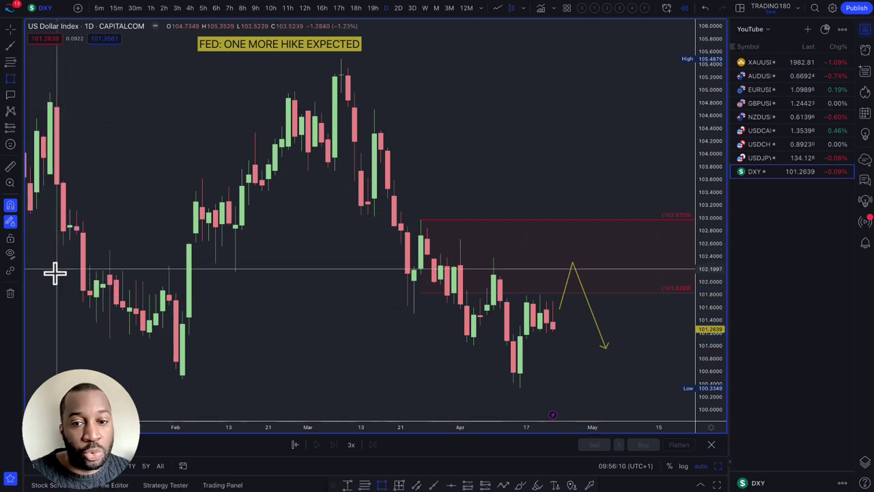
mouse_move(34, 273)
mouse_down()
mouse_move(493, 239)
mouse_move(652, 257)
mouse_up()
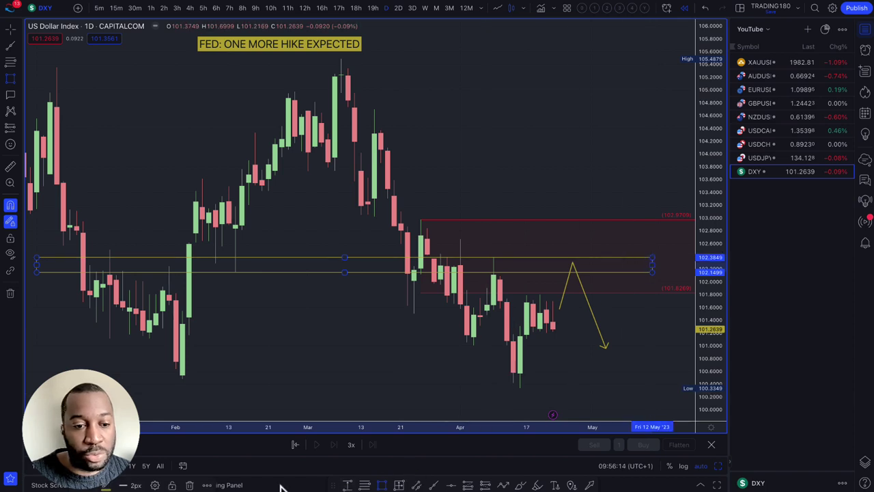
click(103, 485)
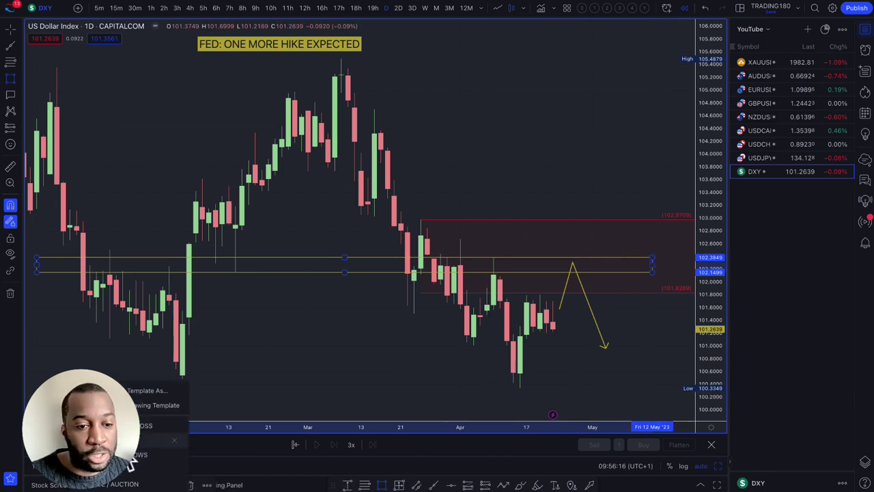
click(171, 455)
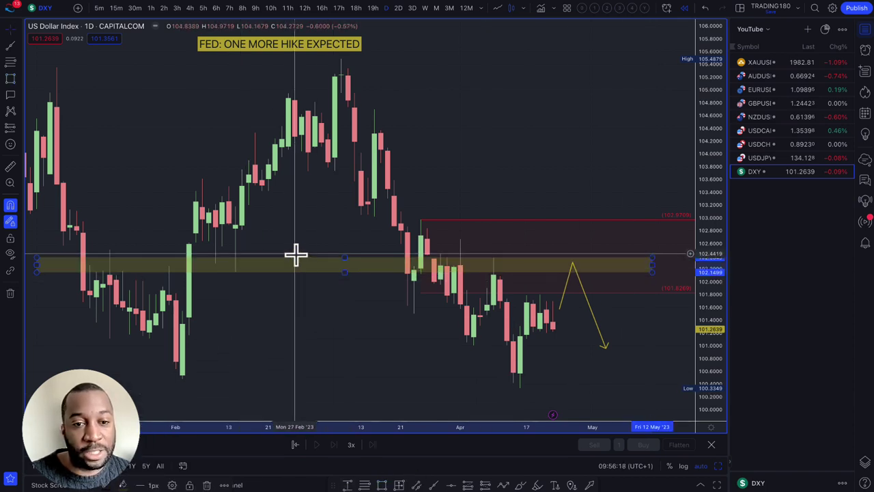
scroll(294, 253, down, 3)
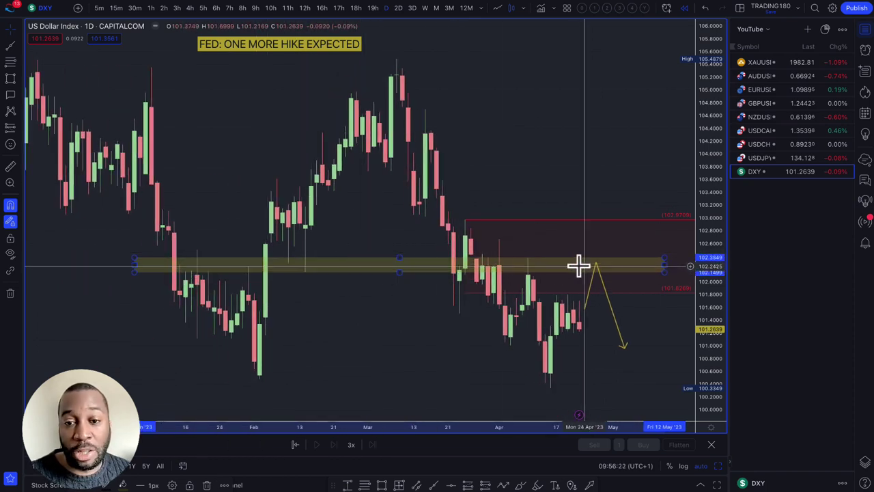
drag(588, 260, 596, 259)
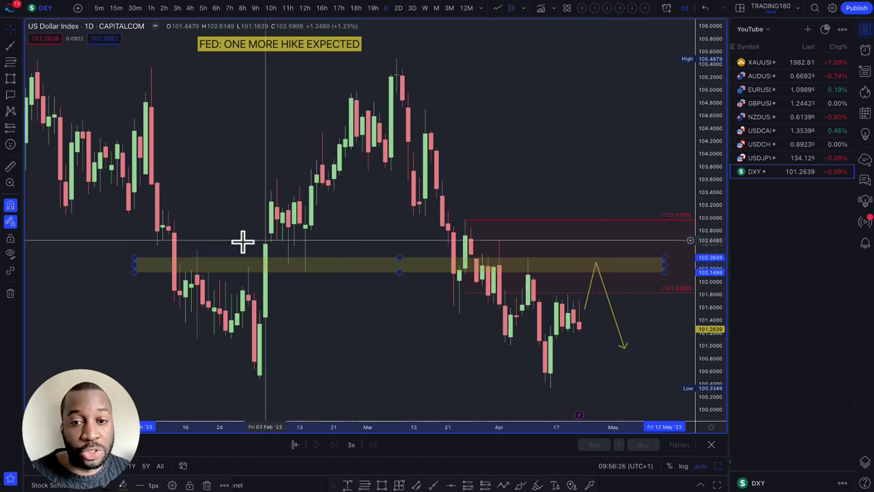
Step: Draw a second yellow zone across the chart between about 102.76 and 103.05, ending 15 May '23
click(11, 79)
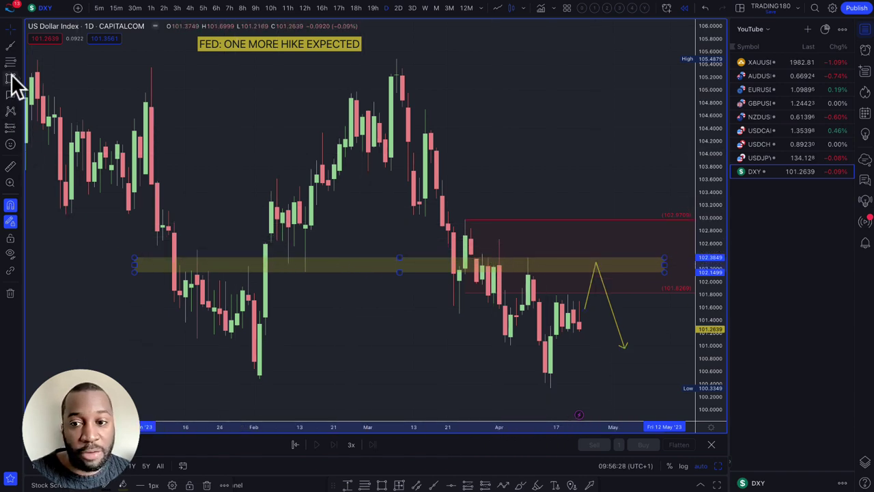
click(65, 216)
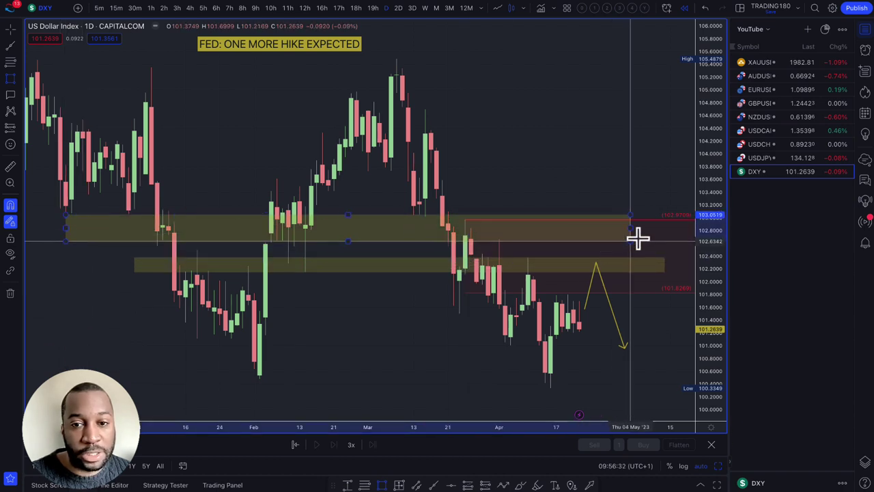
click(667, 233)
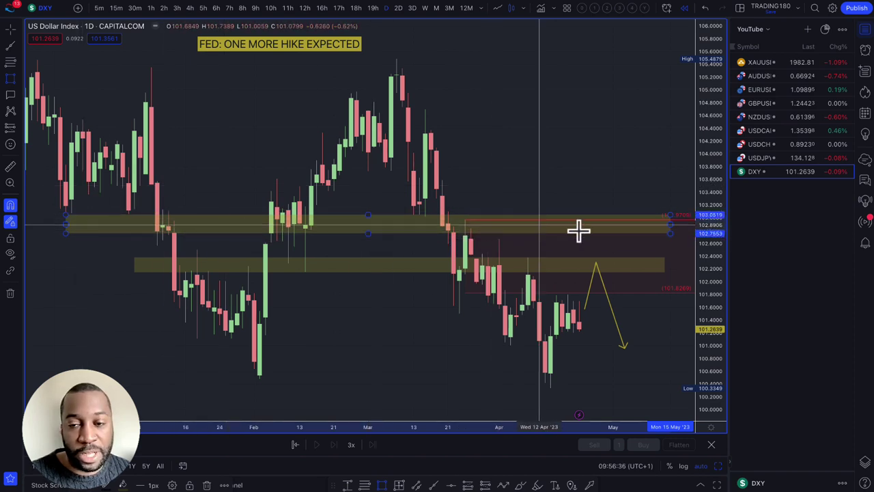
Step: Raise the projected path's peak into the upper yellow zone at about 102.8 and return it to the lower zone at about 102.3
click(594, 269)
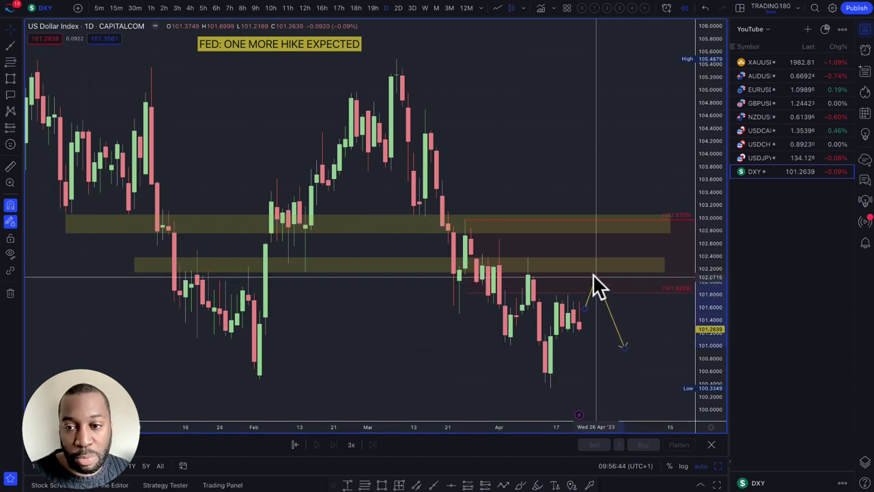
mouse_move(592, 267)
mouse_down()
mouse_move(589, 225)
mouse_move(595, 228)
mouse_up()
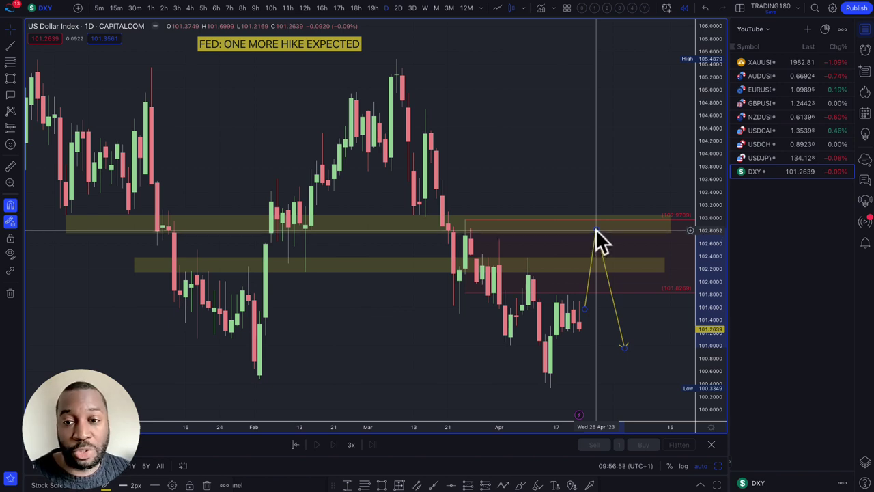
mouse_move(596, 233)
mouse_down()
mouse_move(594, 262)
mouse_move(579, 265)
mouse_move(595, 262)
mouse_up()
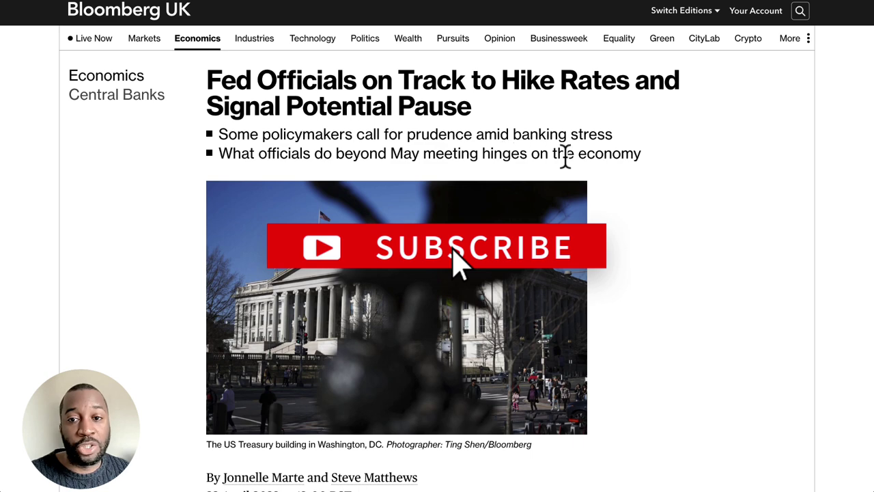
Step: Read the Bloomberg article on Fed officials' rate plans and highlight the paragraph about decisions beyond the May 2-3 meeting
scroll(565, 156, down, 6)
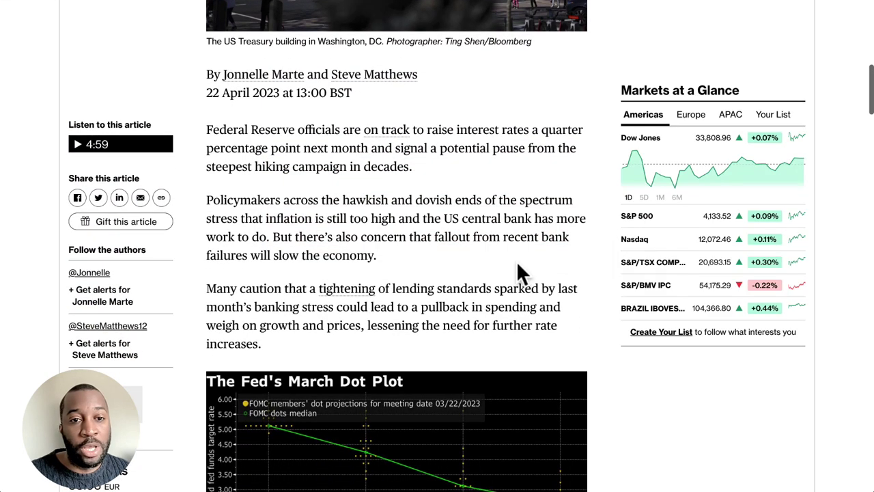
scroll(518, 272, down, 1)
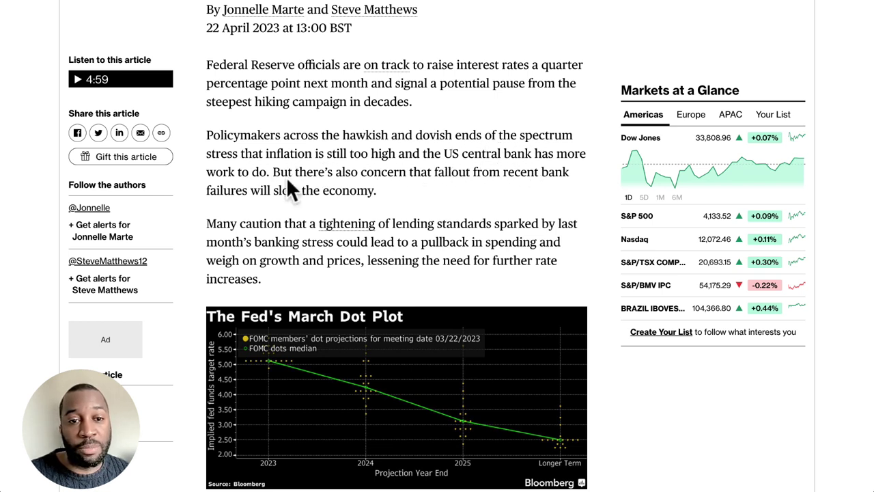
scroll(388, 204, down, 2)
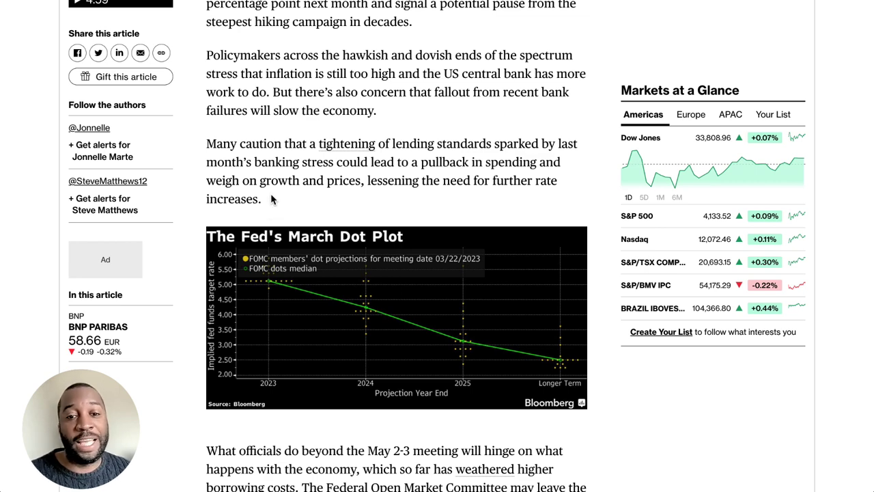
scroll(306, 209, down, 3)
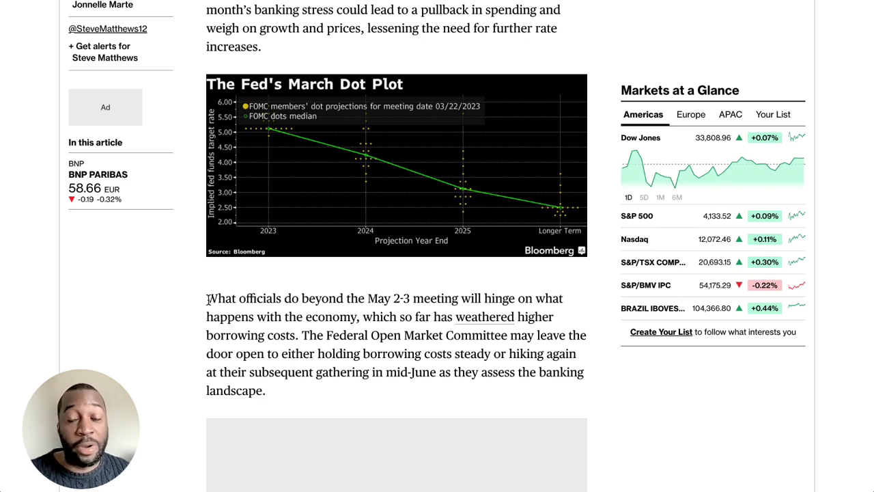
drag(209, 298, 468, 386)
scroll(416, 349, up, 5)
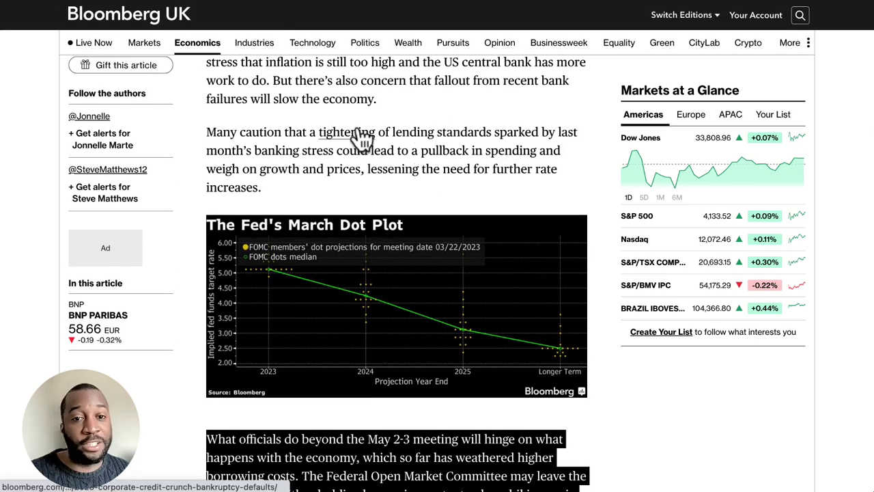
scroll(409, 133, up, 6)
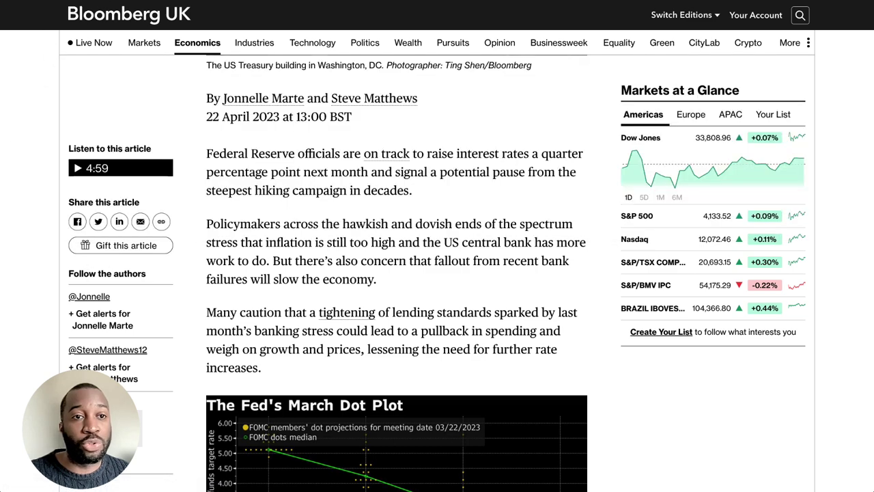
Step: Open the Bloomberg article on the Fed's Inflation Expectations Index and highlight its headline and summary points
click(198, 2)
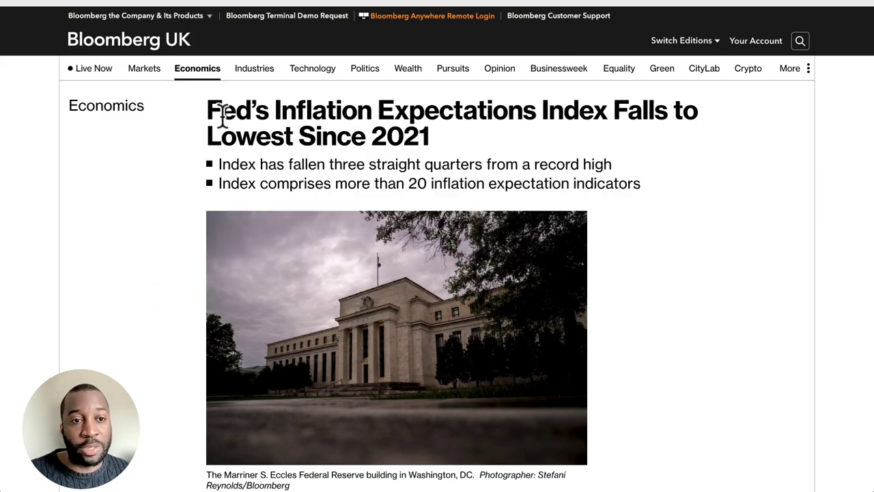
scroll(209, 111, down, 1)
drag(208, 84, 631, 160)
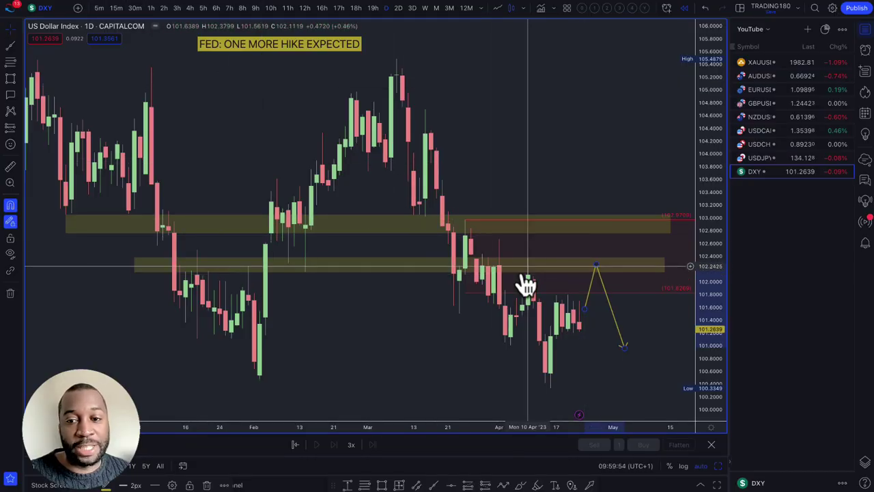
Step: Return to the DXY chart and examine the projected path's reversal point inside the lower yellow zone
click(592, 265)
right_click(594, 263)
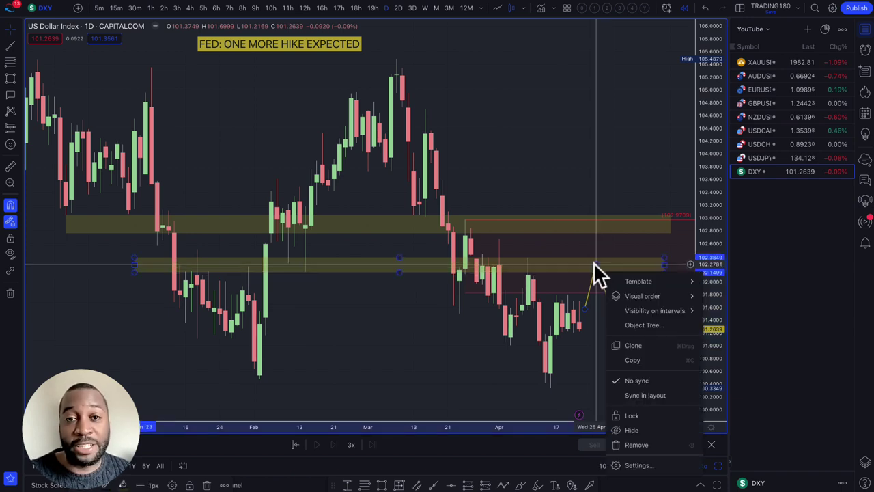
click(595, 263)
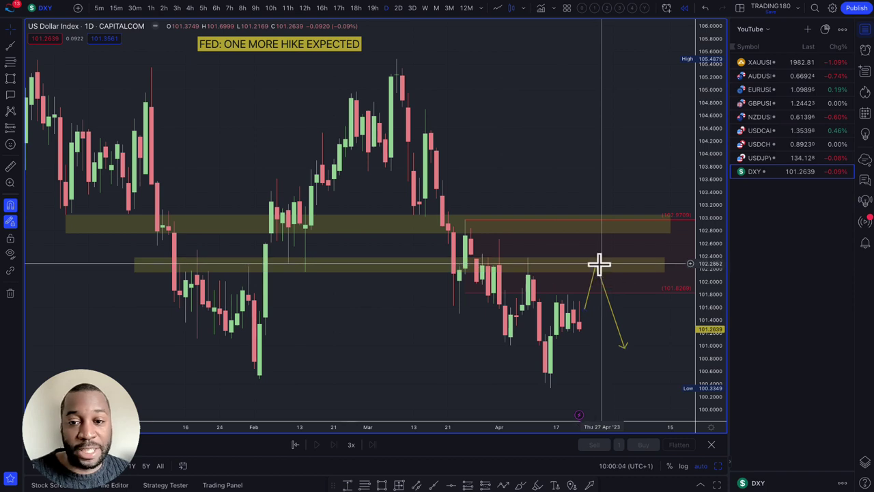
scroll(595, 264, up, 2)
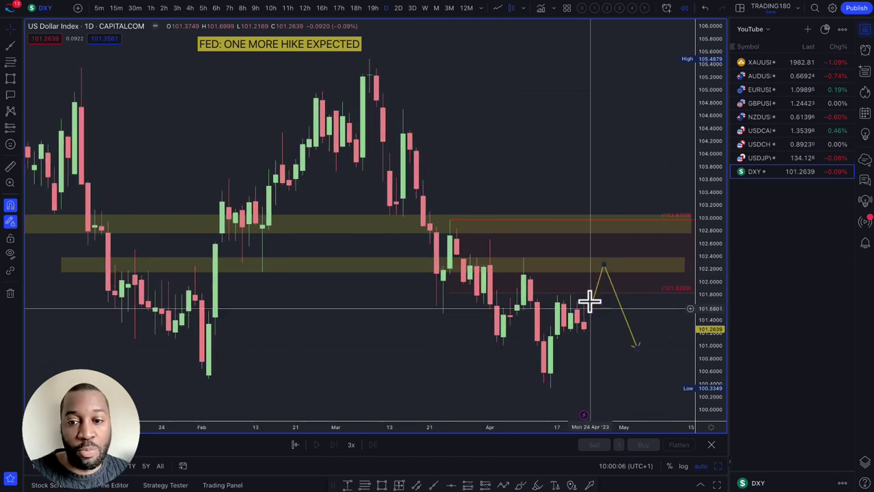
click(604, 268)
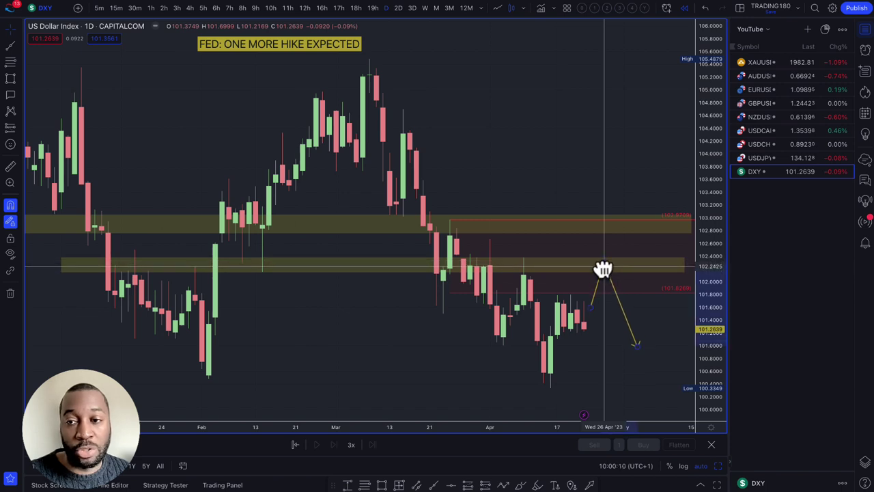
scroll(574, 239, down, 1)
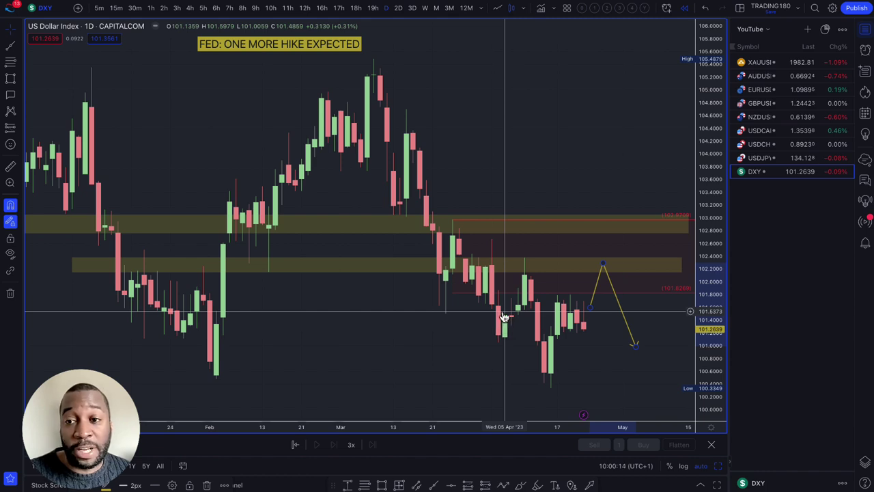
Step: Open the USDJPY chart and reshape its projected path to peak at about 135.1, fall to about 130.6 and rebound to about 133.4
click(764, 157)
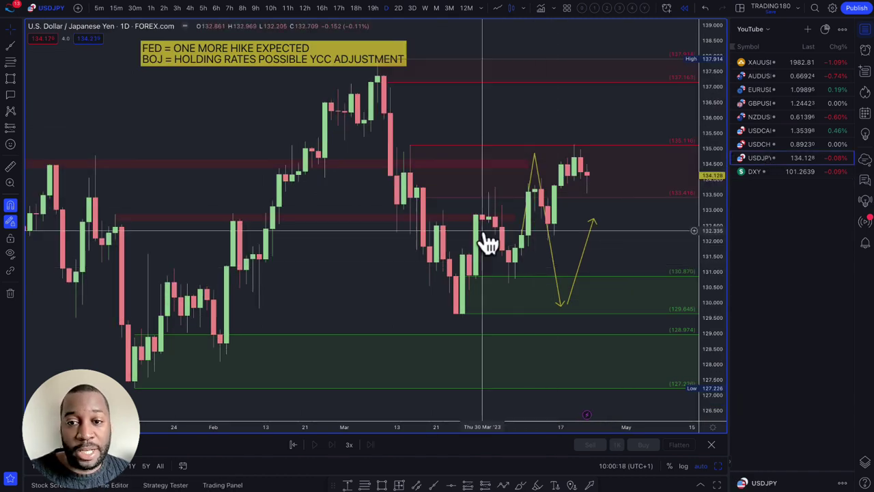
scroll(512, 238, up, 2)
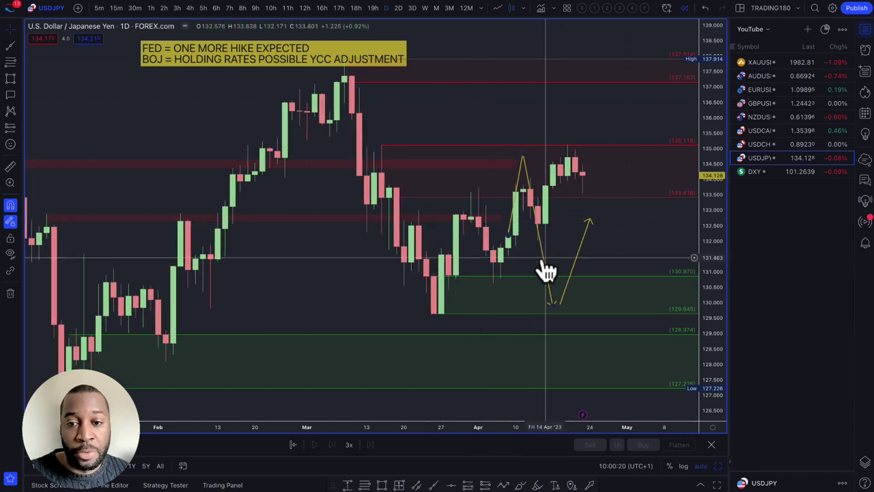
drag(522, 153, 566, 142)
drag(580, 262, 618, 239)
drag(552, 306, 609, 283)
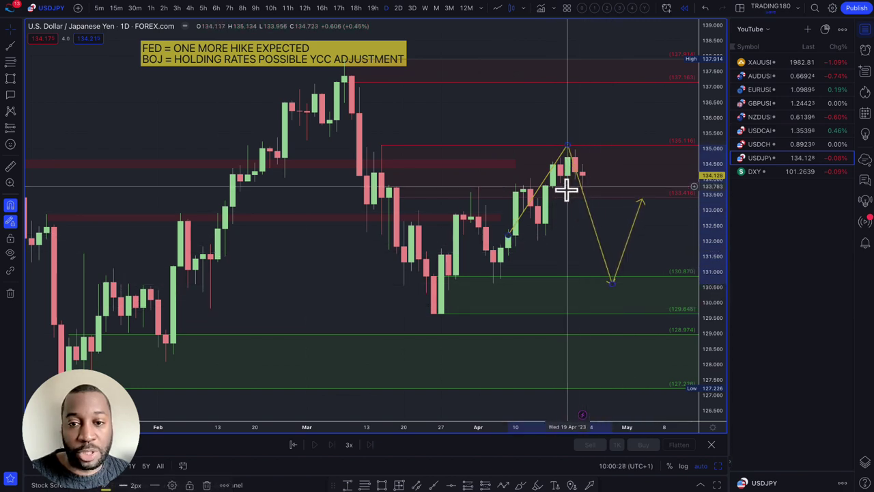
Step: Extend the upper dark red zone's edge to 3 May and raise its upper boundary to 134.920
drag(521, 161, 640, 152)
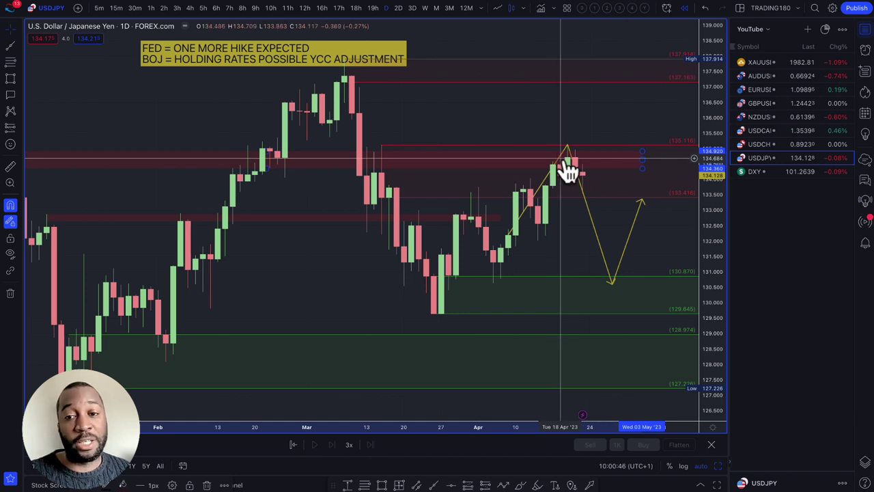
mouse_move(566, 166)
mouse_down()
mouse_move(567, 143)
mouse_move(570, 162)
mouse_up()
key(ctrl+z)
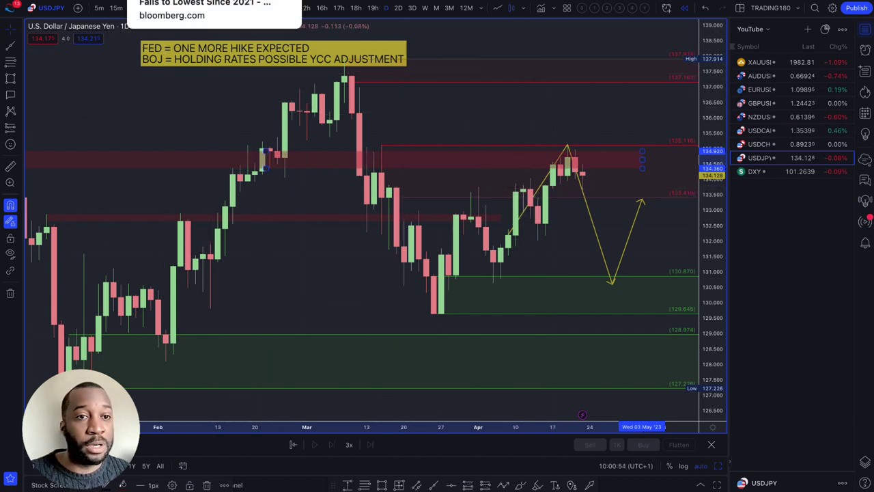
Step: Read the Bloomberg article on Japan's inflation ahead of the BOJ meeting and highlight its headline and summary points
click(205, 2)
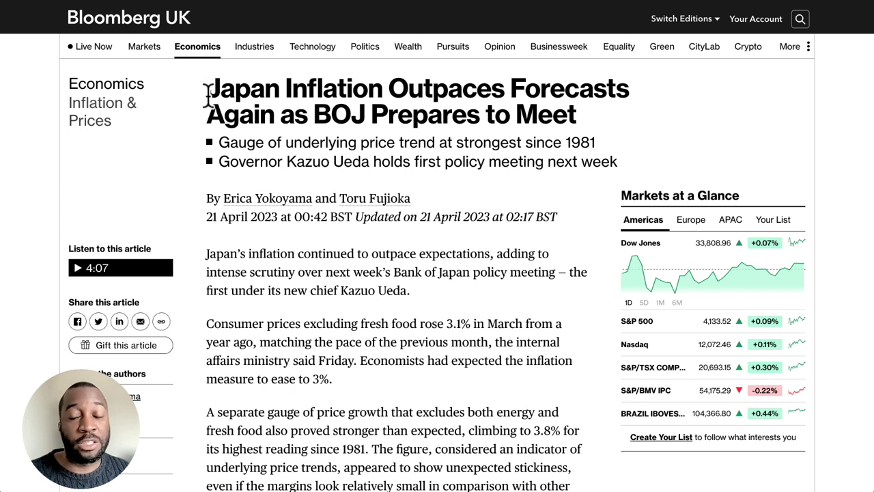
drag(209, 94, 618, 163)
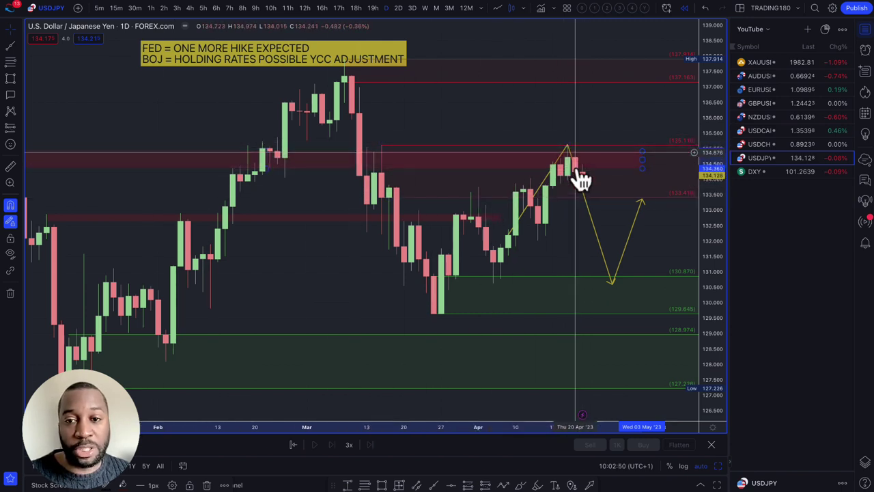
Step: Return to the USDJPY chart and draw a second path from the latest candle to about 137.6 and back to about 134.7
scroll(608, 229, down, 5)
scroll(608, 227, down, 3)
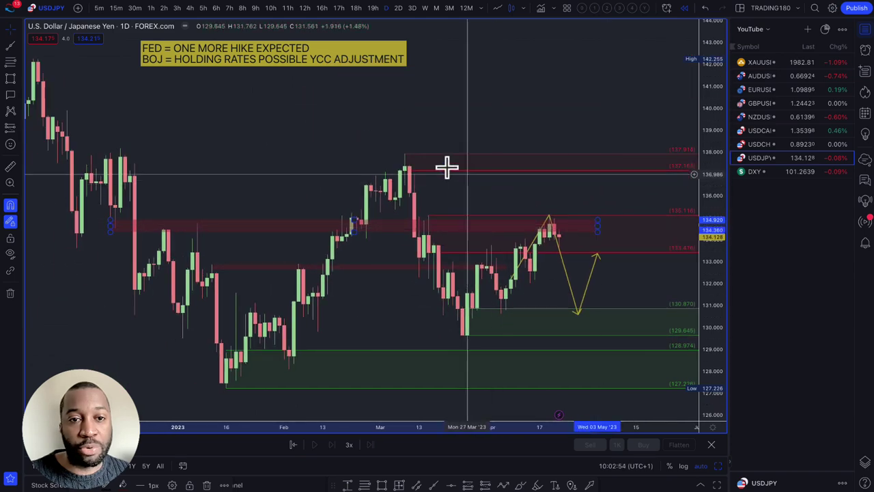
click(34, 82)
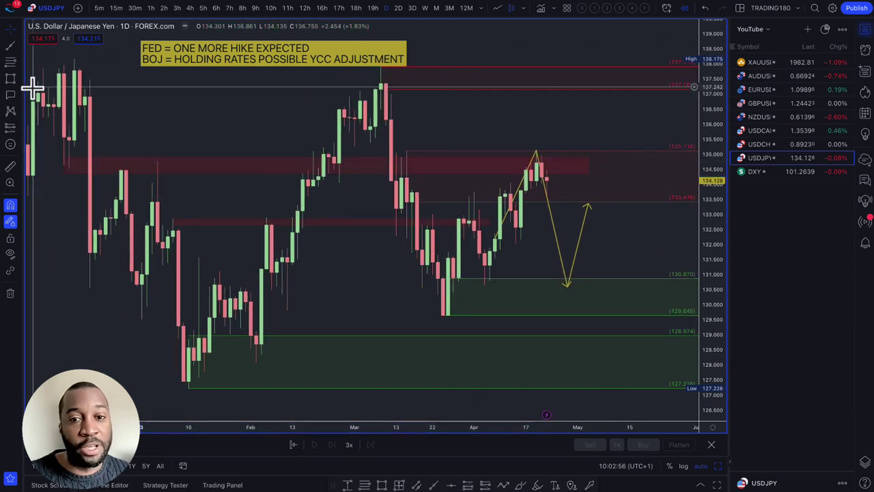
scroll(205, 97, down, 1)
click(21, 74)
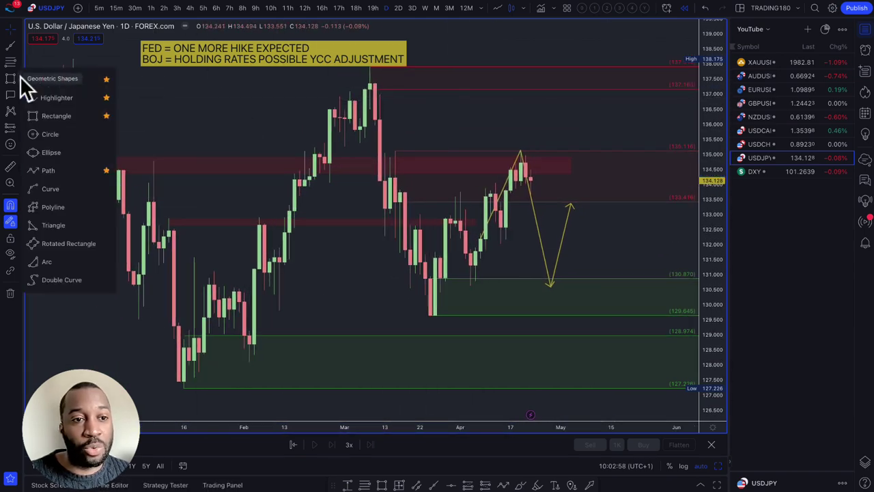
click(45, 170)
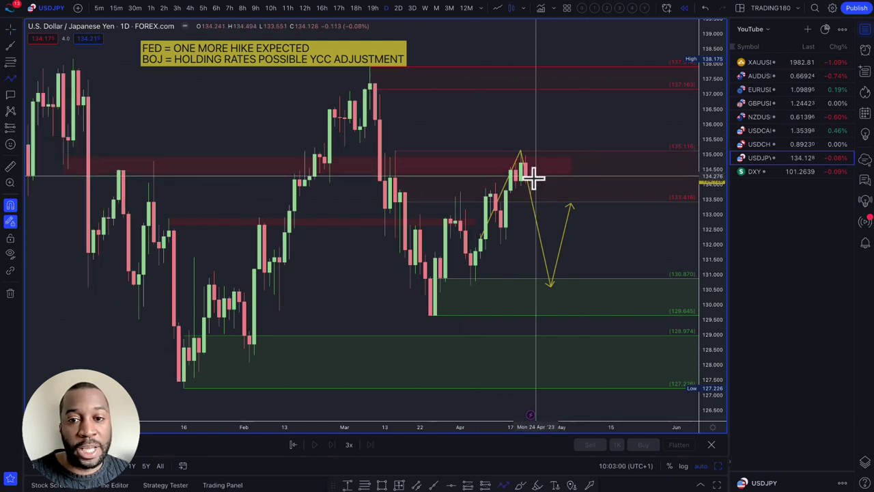
click(530, 177)
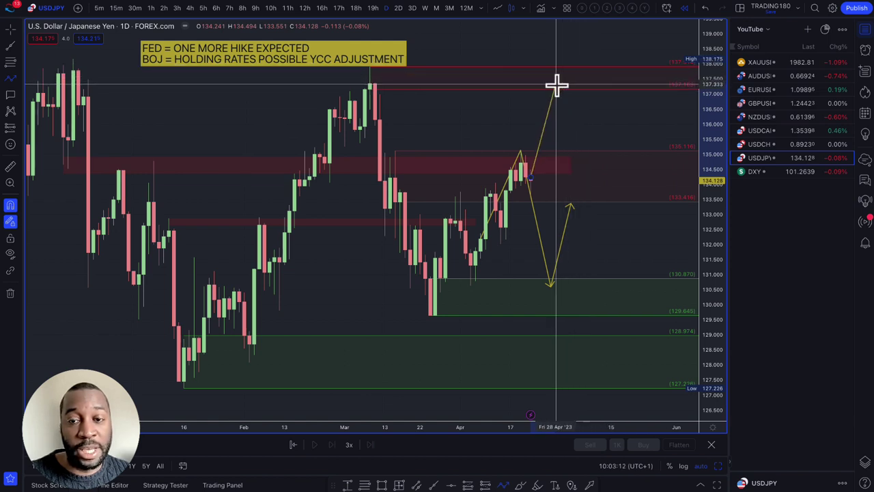
key(Escape)
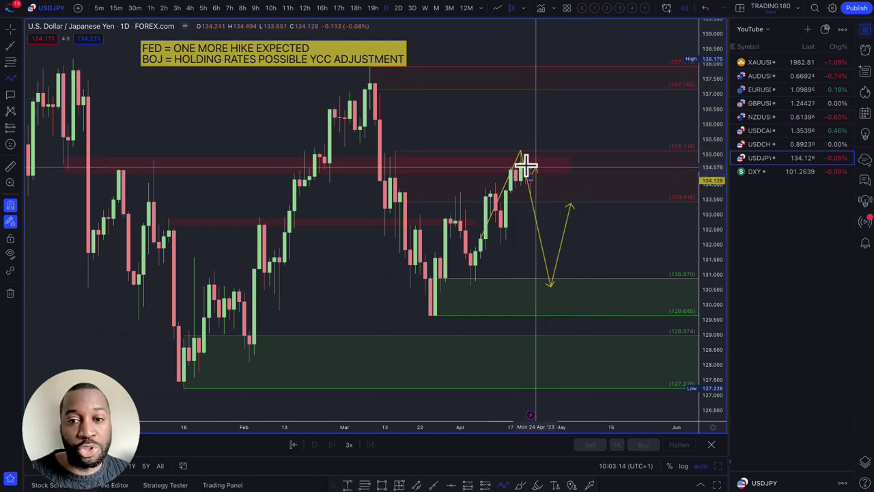
click(530, 178)
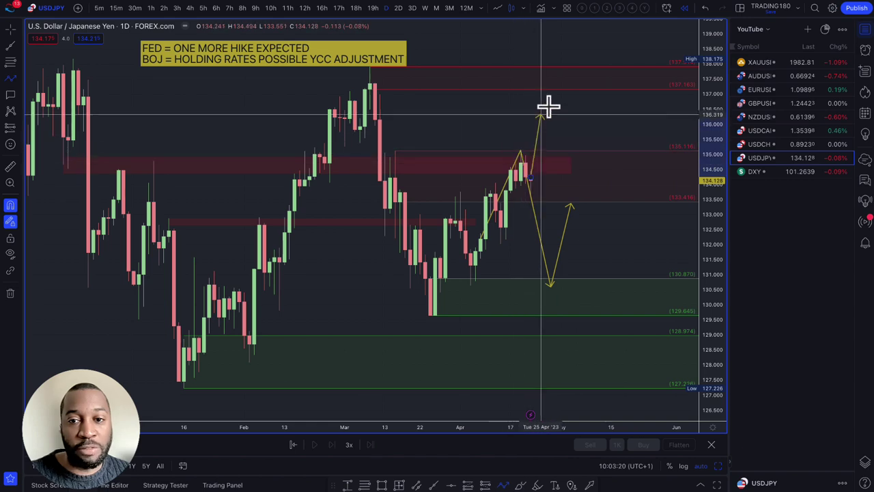
scroll(564, 75, down, 3)
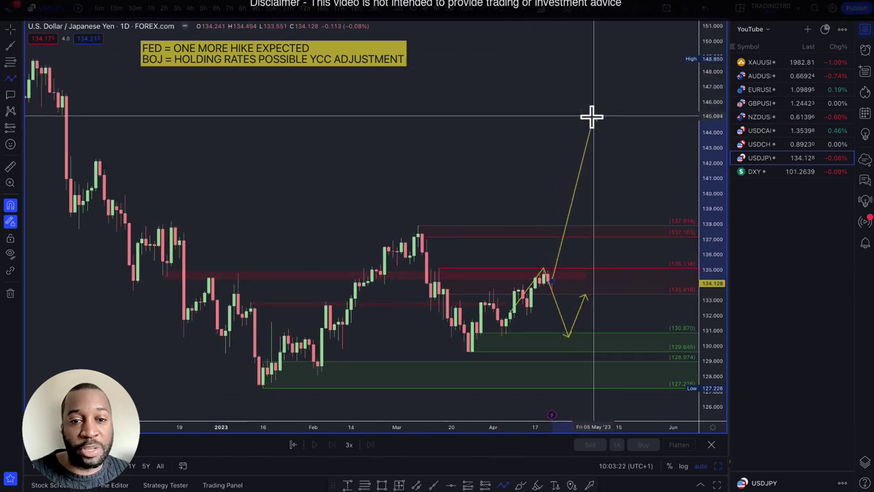
click(572, 231)
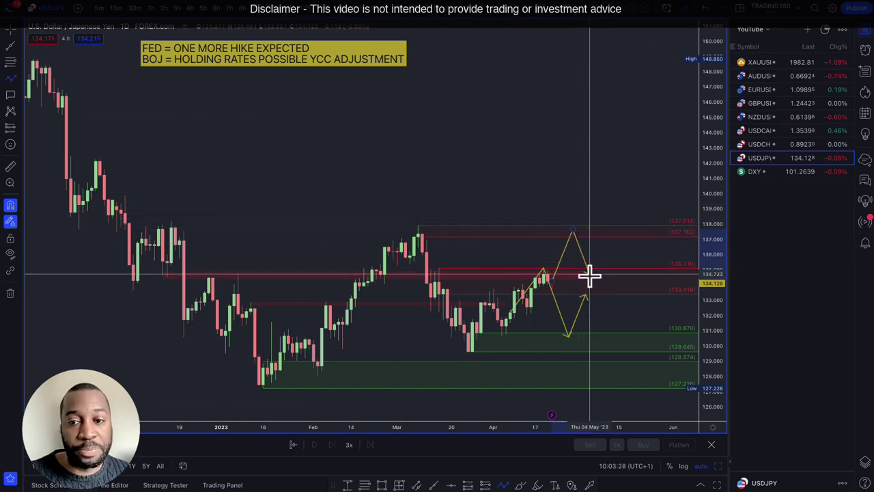
double_click(589, 273)
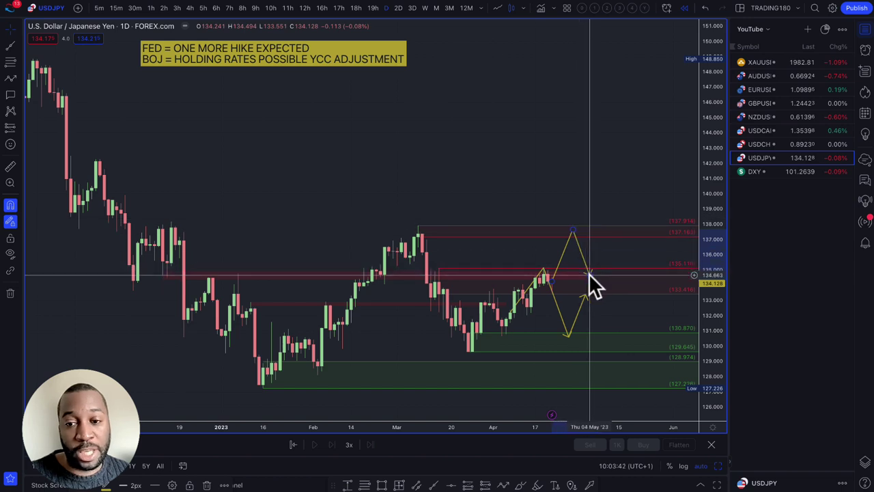
Step: Extend the second path's endpoint down through both green zones to about 120 in late May
drag(588, 273, 623, 344)
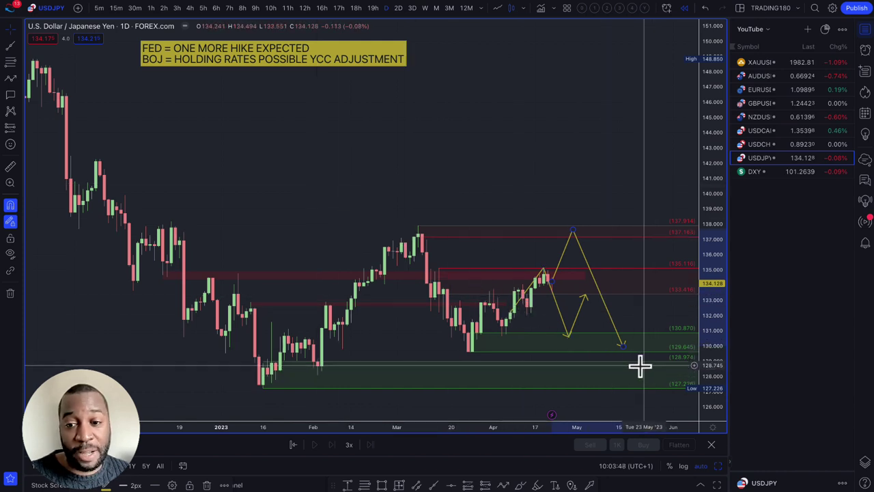
drag(623, 345, 643, 373)
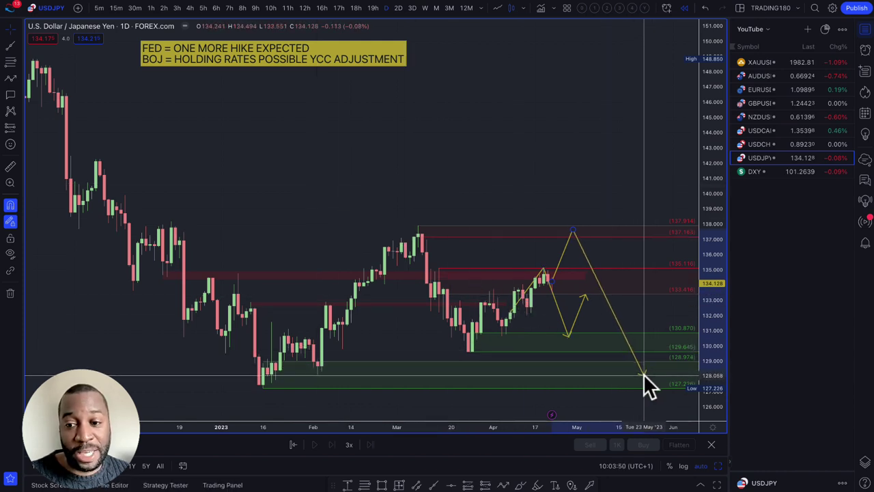
drag(726, 327, 716, 364)
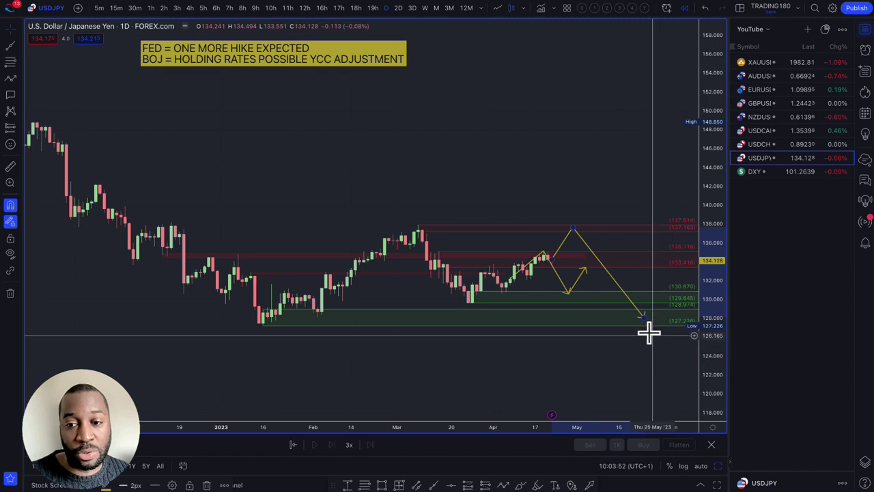
drag(643, 317, 662, 392)
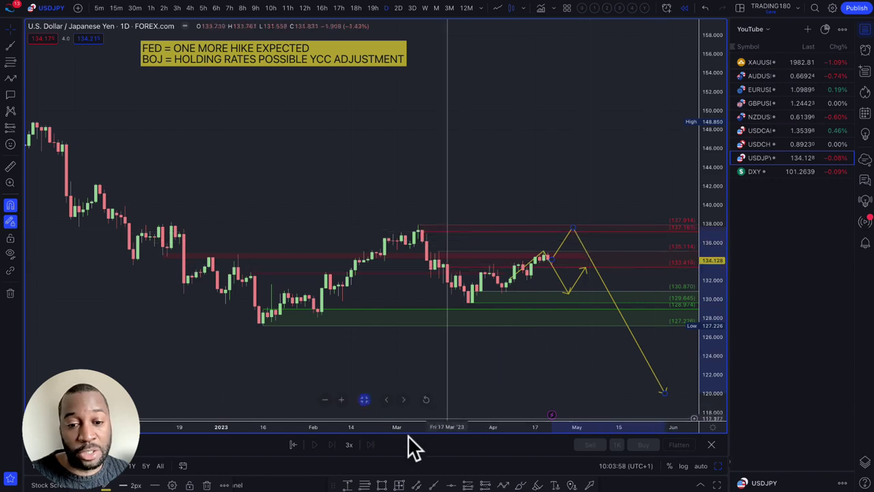
click(426, 399)
scroll(529, 300, right, 10)
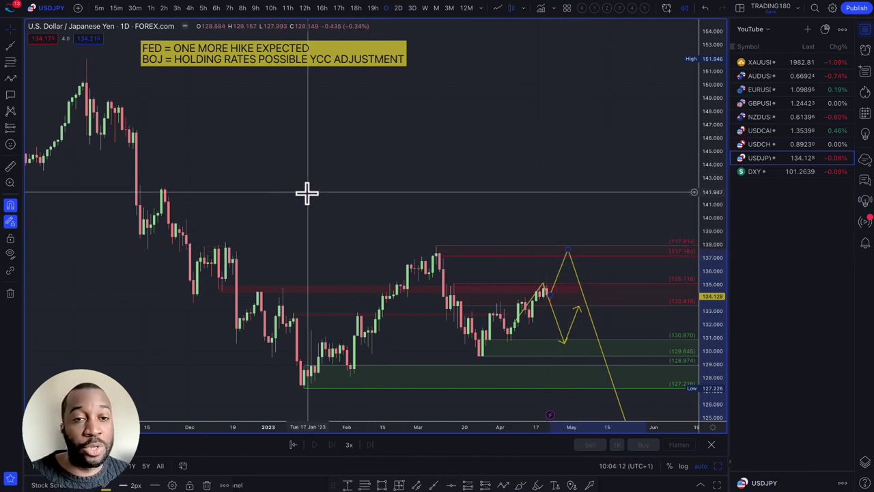
scroll(595, 215, up, 3)
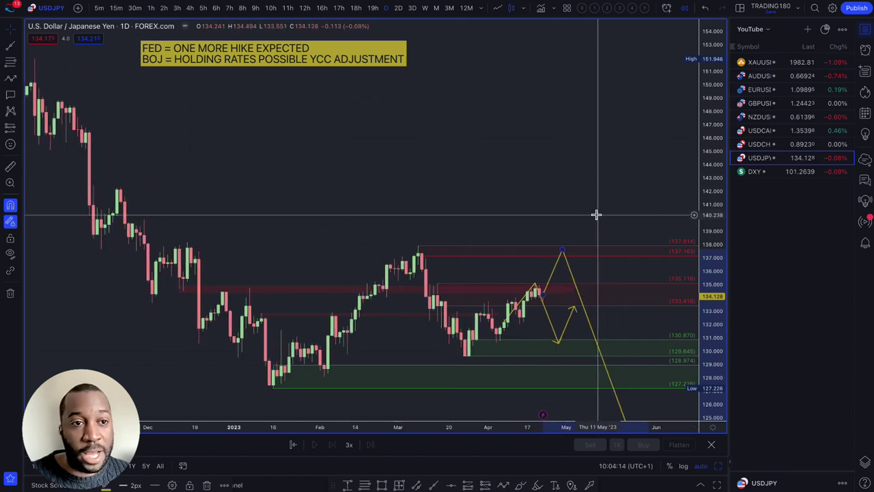
scroll(598, 220, down, 2)
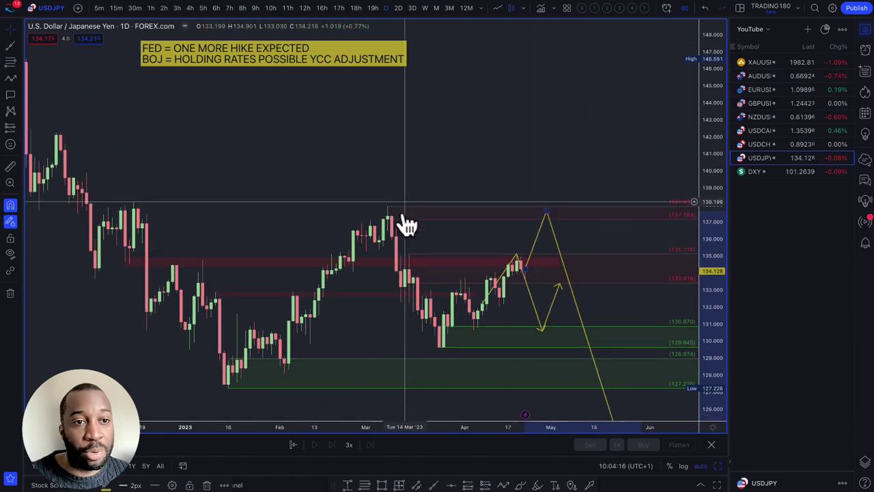
Step: Open the USDCHF chart, check the price history behind the green support zone at 0.90187–0.90538, and delete that zone
click(762, 144)
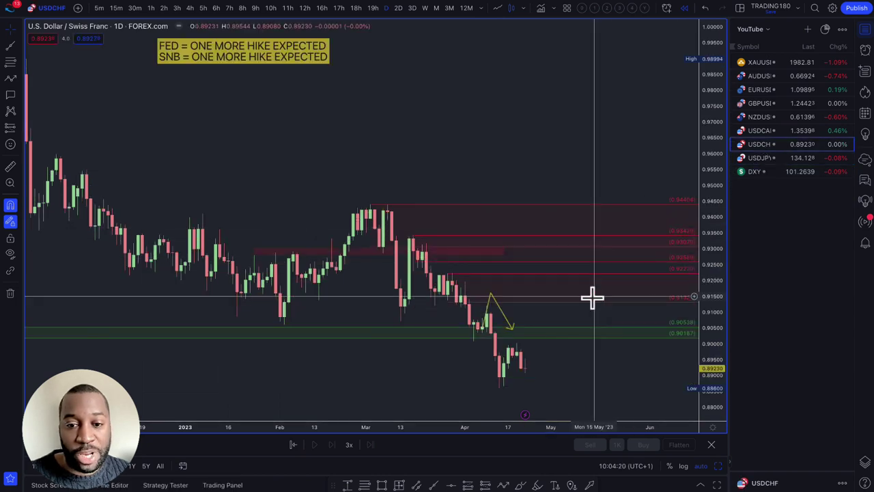
click(569, 339)
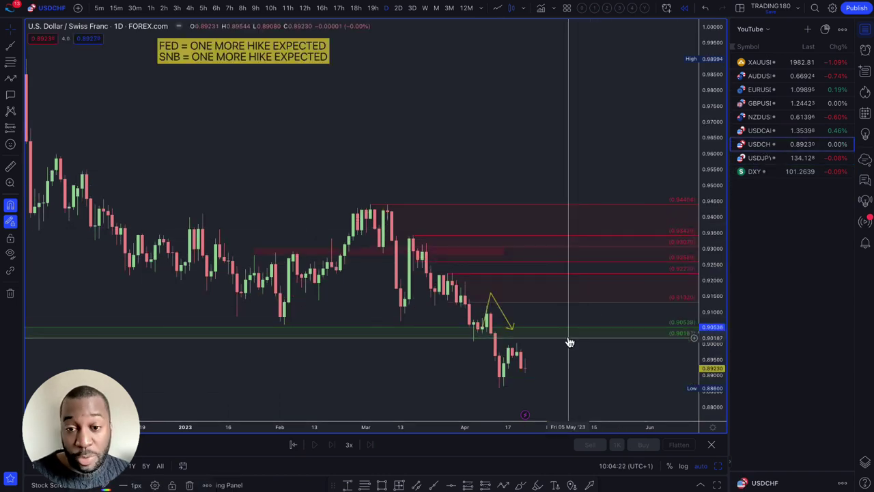
key(Delete)
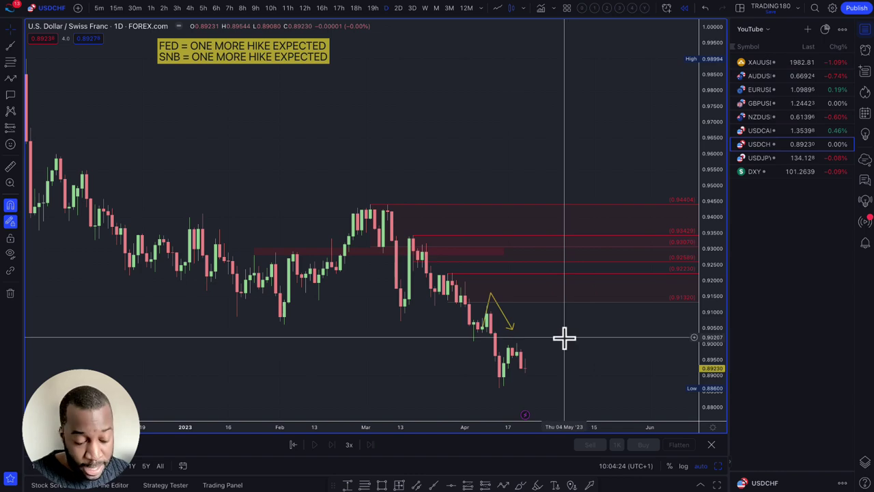
key(ctrl+z)
scroll(565, 341, down, 3)
scroll(353, 329, down, 4)
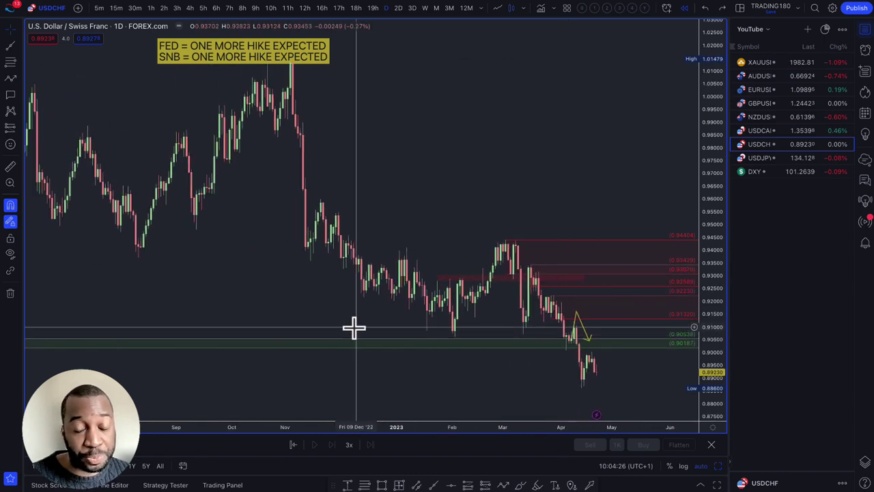
scroll(211, 322, down, 2)
scroll(232, 321, down, 2)
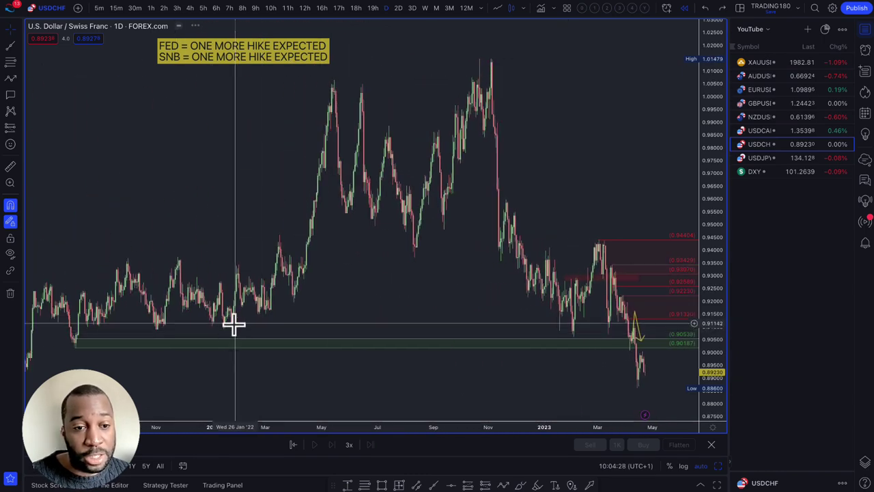
scroll(240, 345, up, 8)
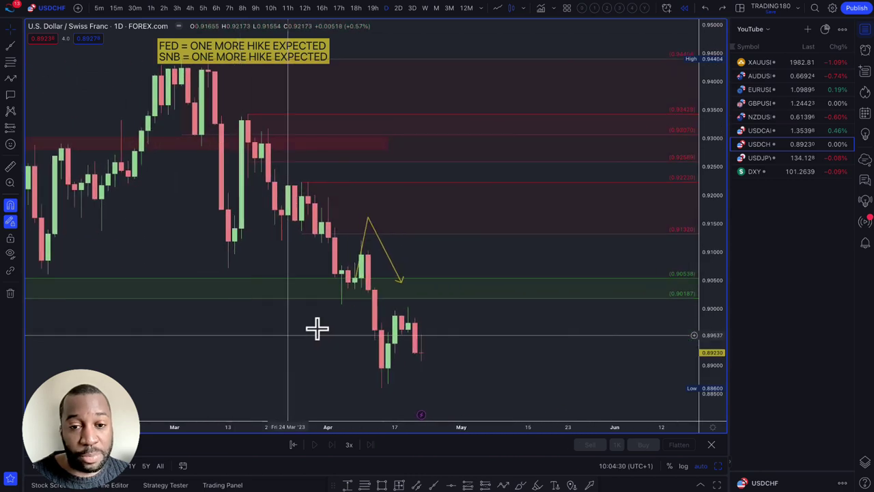
click(422, 299)
key(Delete)
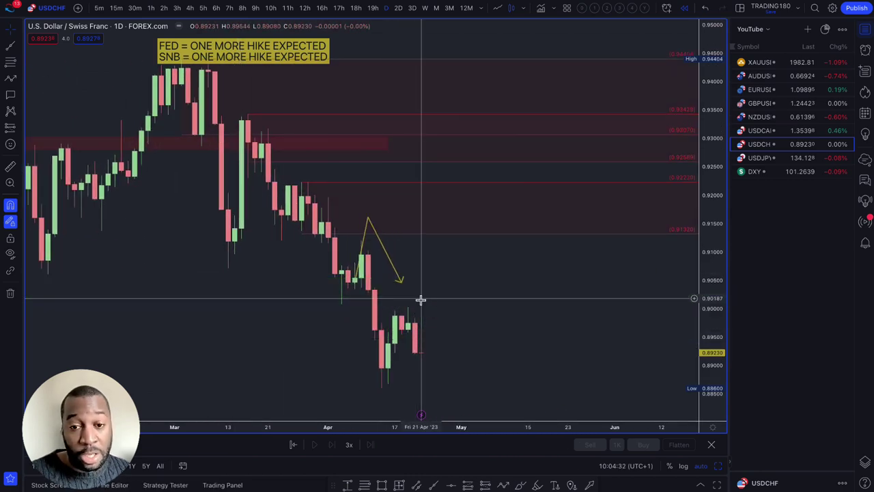
Step: Mark a red resistance zone at 0.90547–0.91205 from the 10 April candle and move the projected path to peak inside it at about 0.907
click(10, 61)
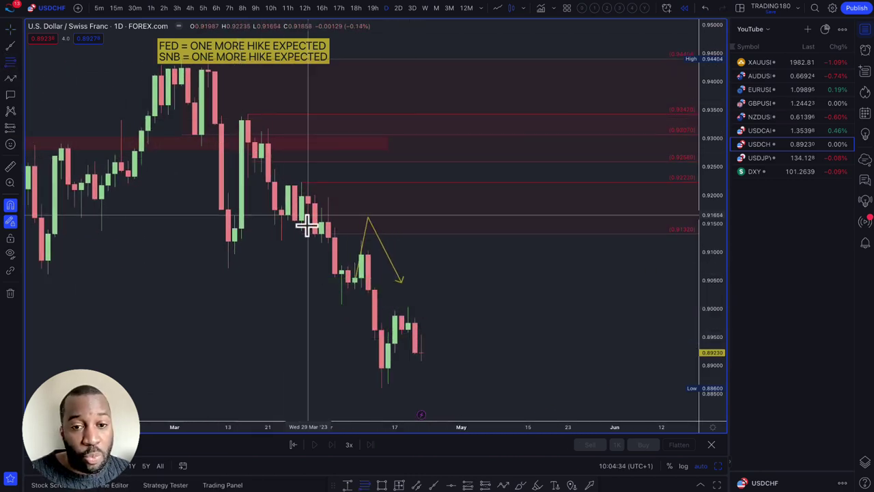
click(364, 277)
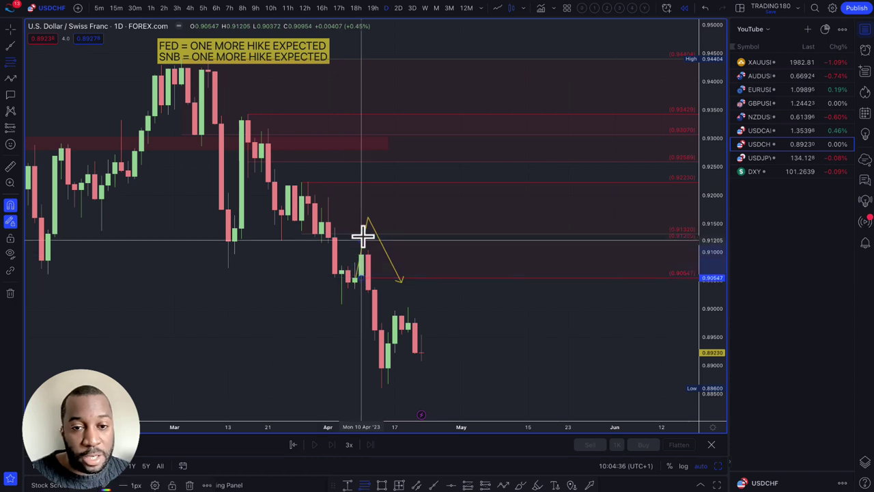
drag(367, 217, 381, 225)
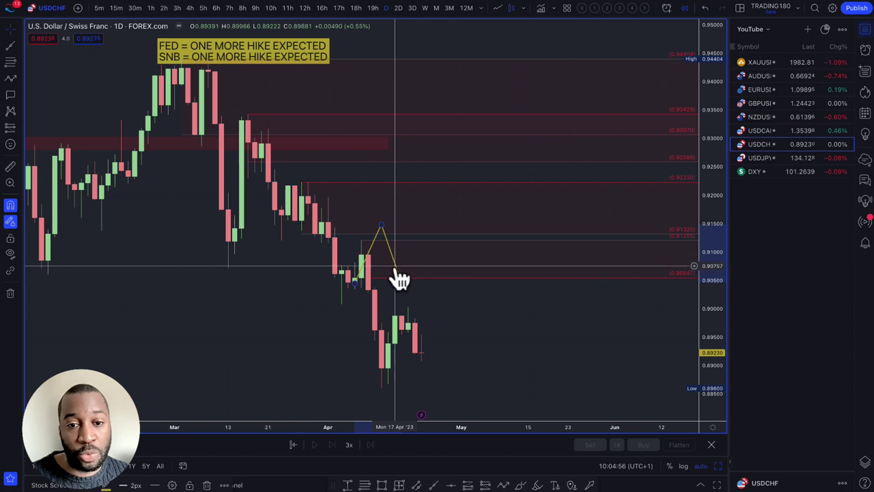
drag(398, 269, 454, 312)
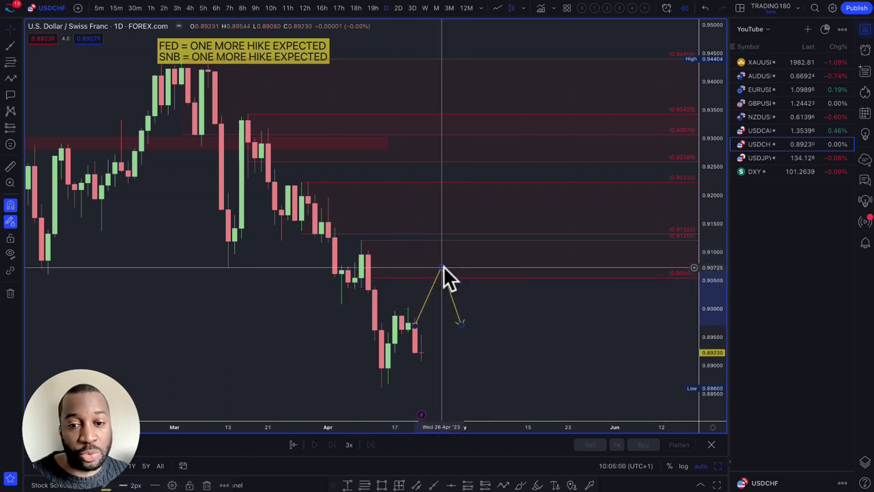
Step: Reshape the projected USDCHF path to start at the latest candle and end at about 0.8885 in early May
drag(462, 326, 486, 332)
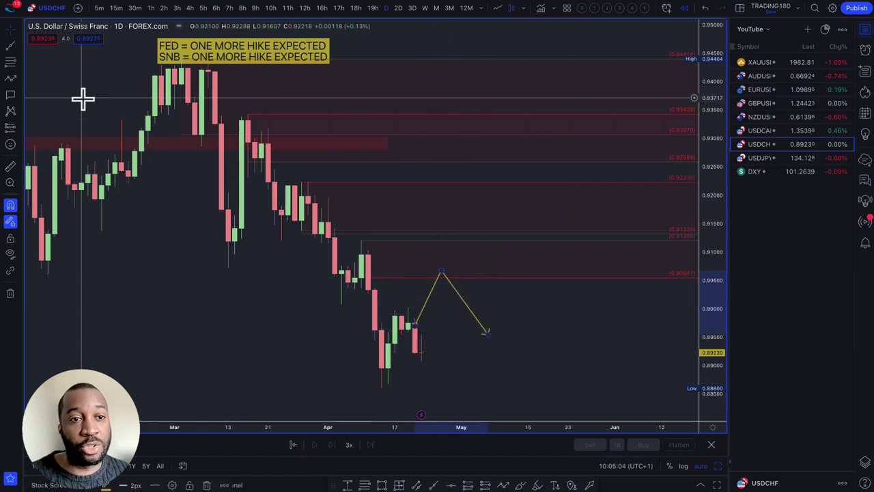
scroll(256, 185, down, 10)
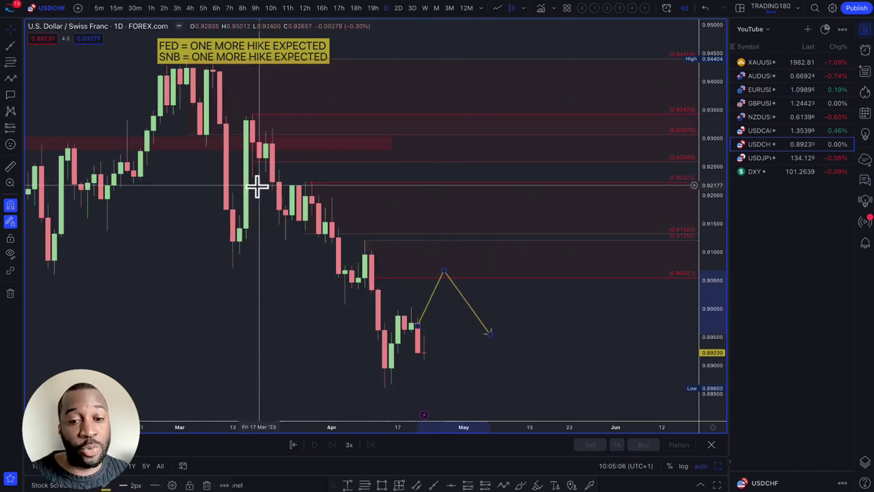
scroll(256, 185, down, 4)
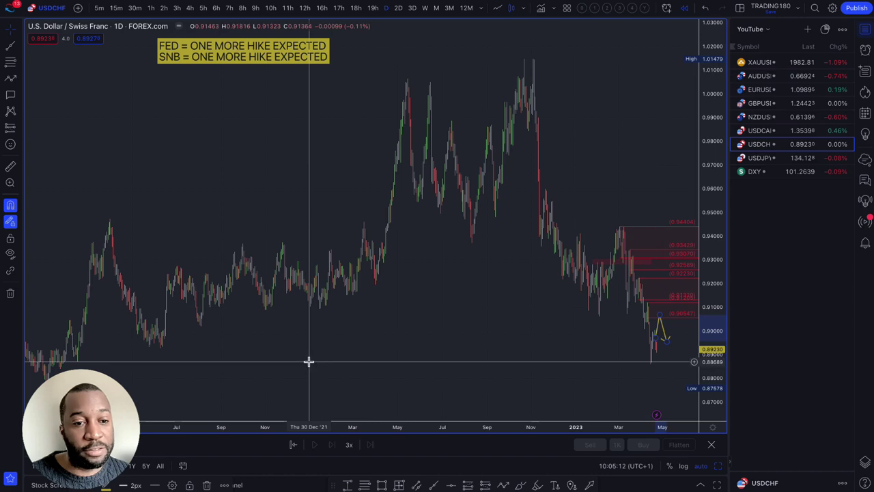
scroll(309, 361, up, 14)
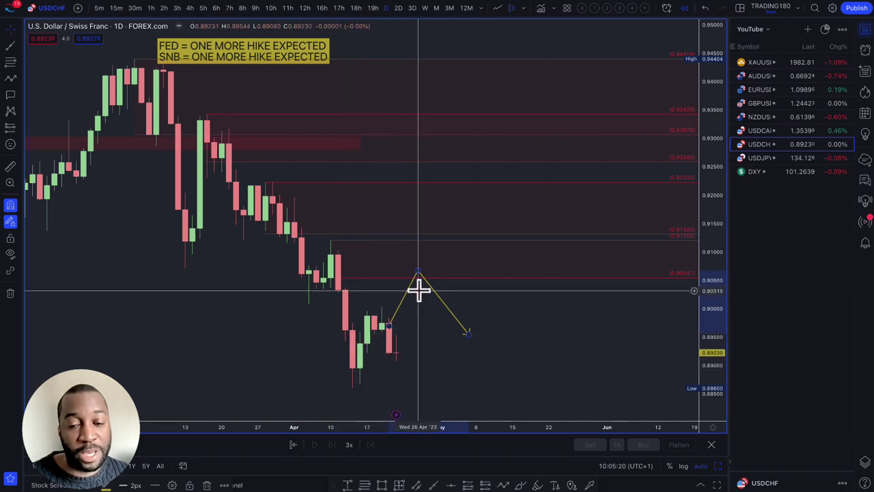
drag(393, 338, 404, 352)
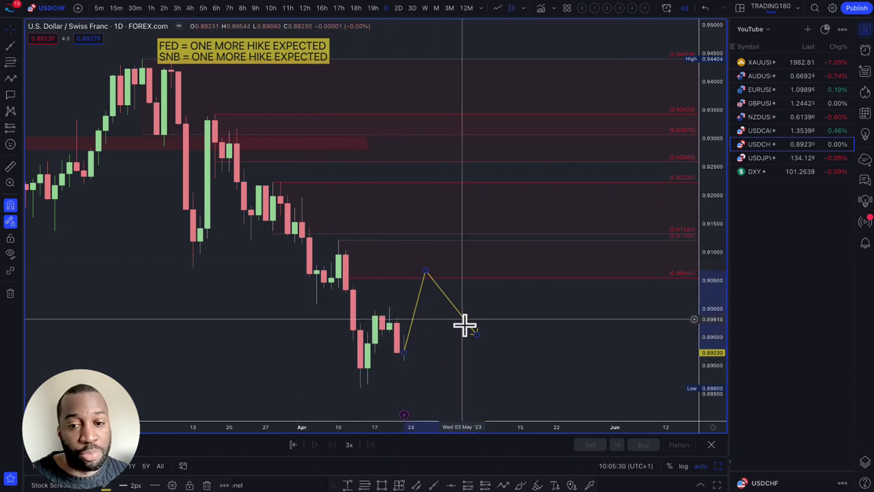
drag(476, 335, 462, 373)
Step: Draw a second rising path from the end of the first one at about 0.889 up to about 0.900
click(10, 78)
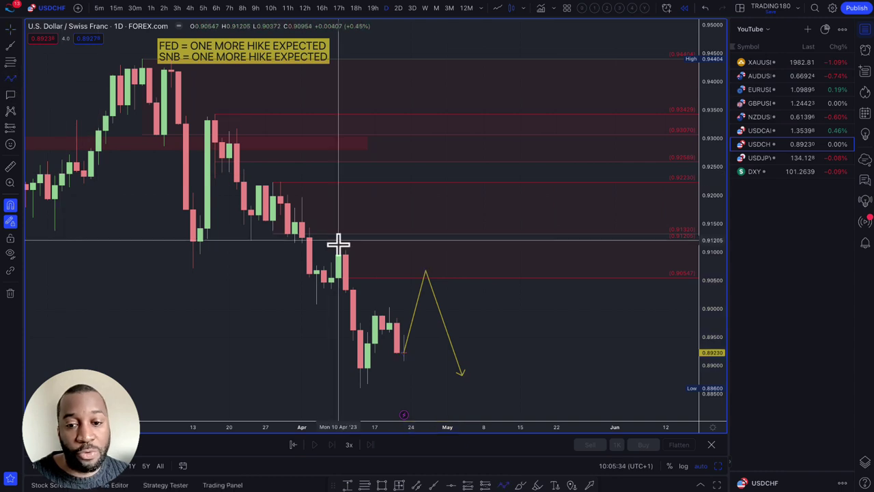
click(497, 308)
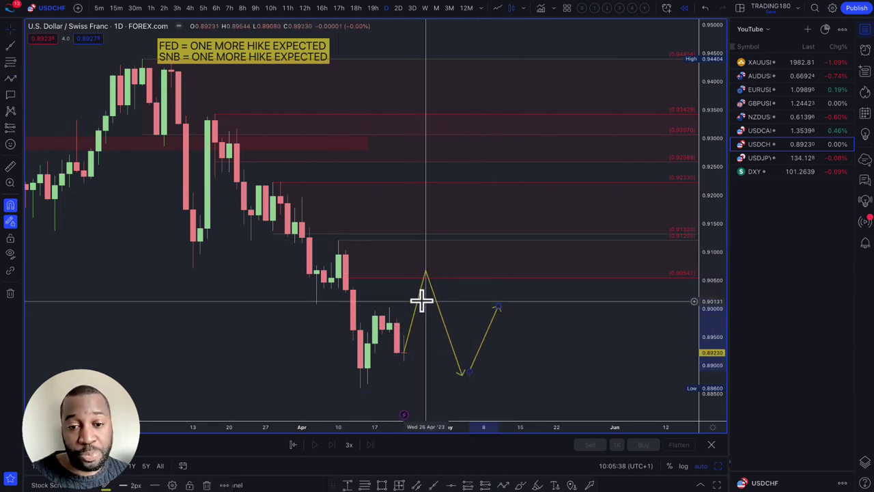
scroll(405, 316, left, 2)
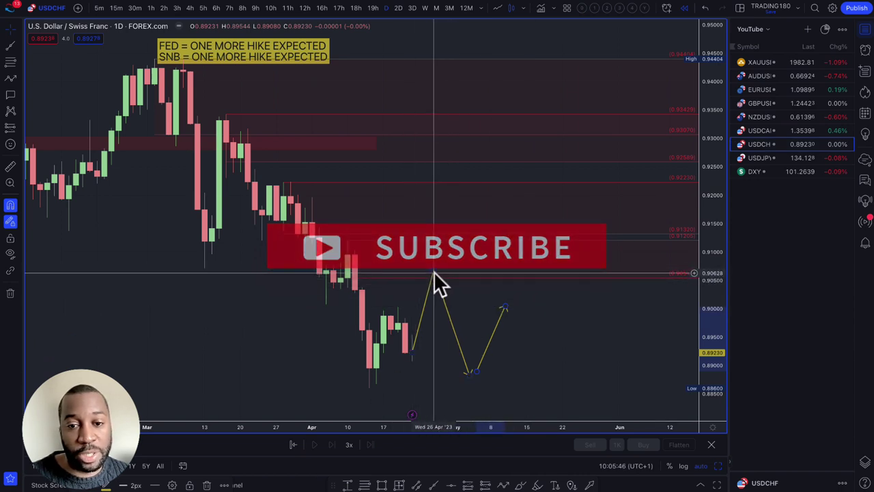
Step: Open the USDCAD chart and delete the small V-shaped path that bounces off the 1.34068–1.34444 zone
click(779, 130)
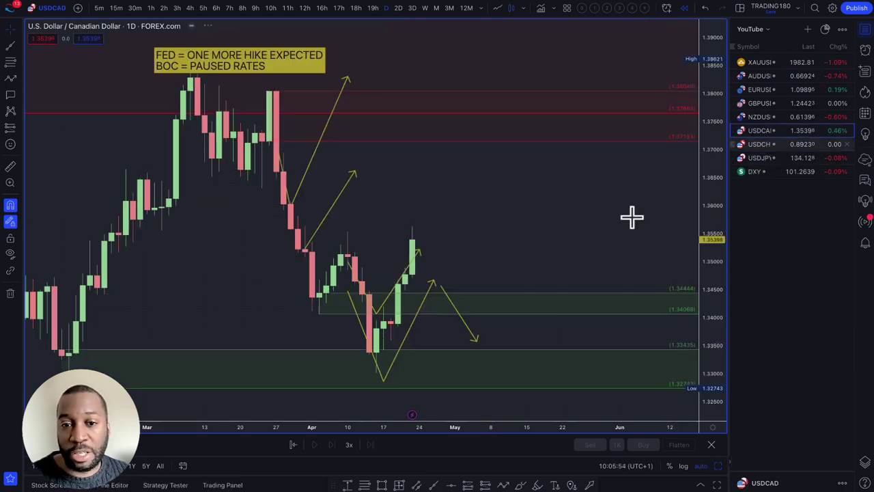
scroll(540, 264, down, 5)
scroll(365, 229, down, 1)
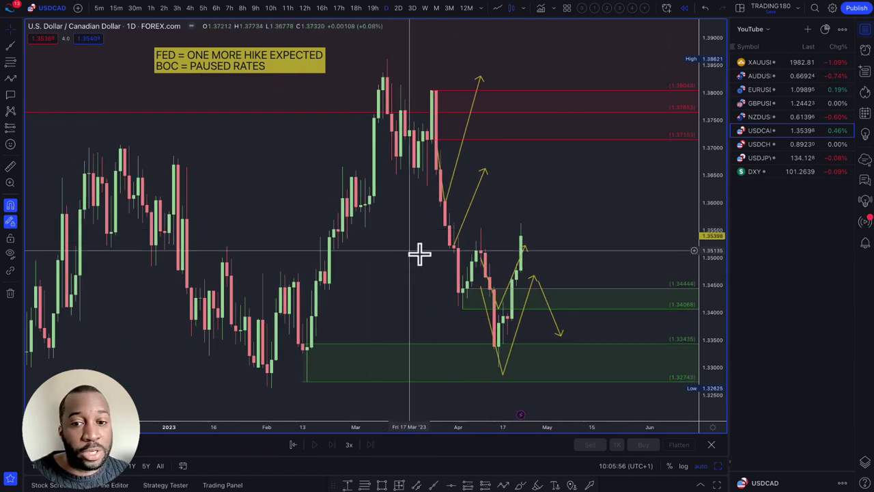
click(494, 293)
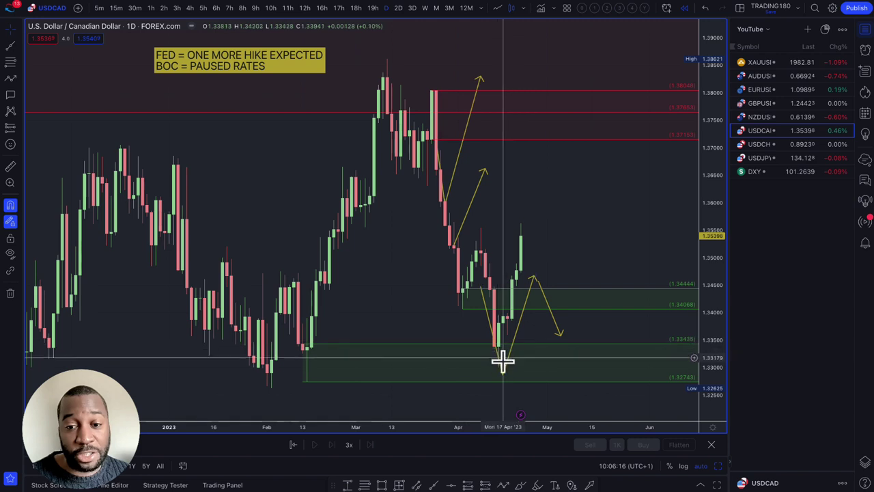
Step: Fit the V-shaped path to a low of about 1.330 and the latest close, and delete the 1.34068–1.34444 zone and the declining arrow
drag(501, 372, 498, 365)
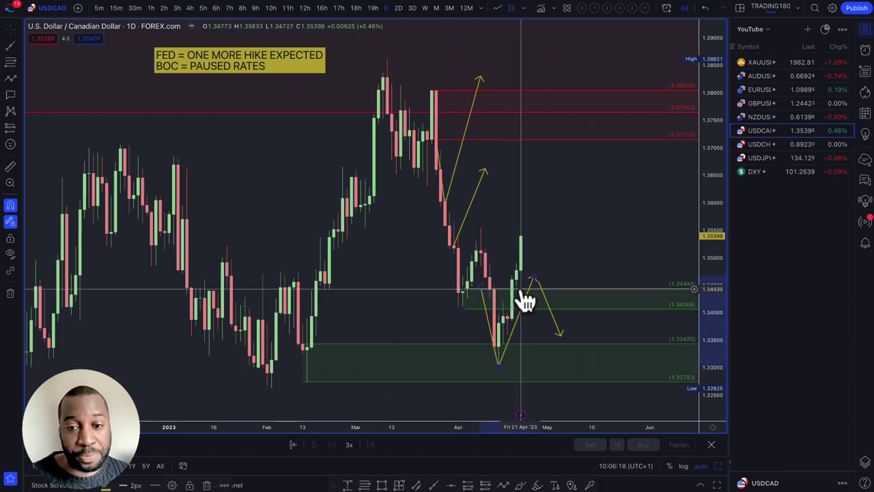
drag(531, 276, 520, 238)
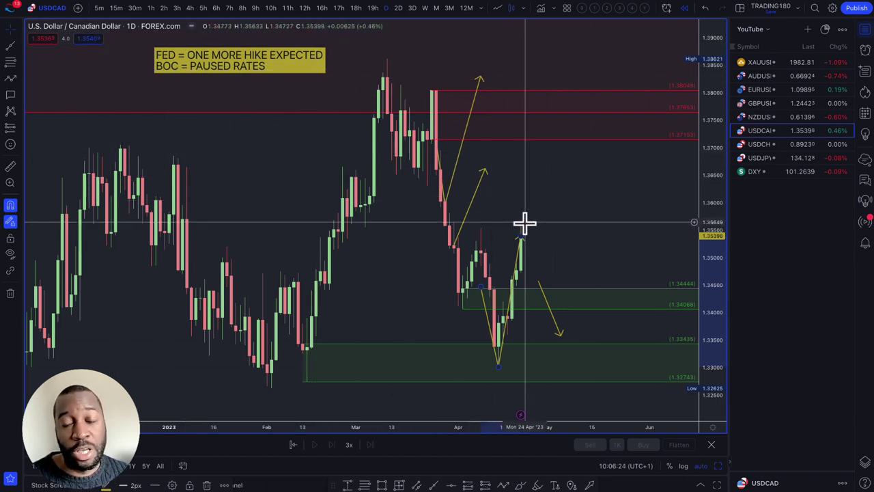
click(529, 294)
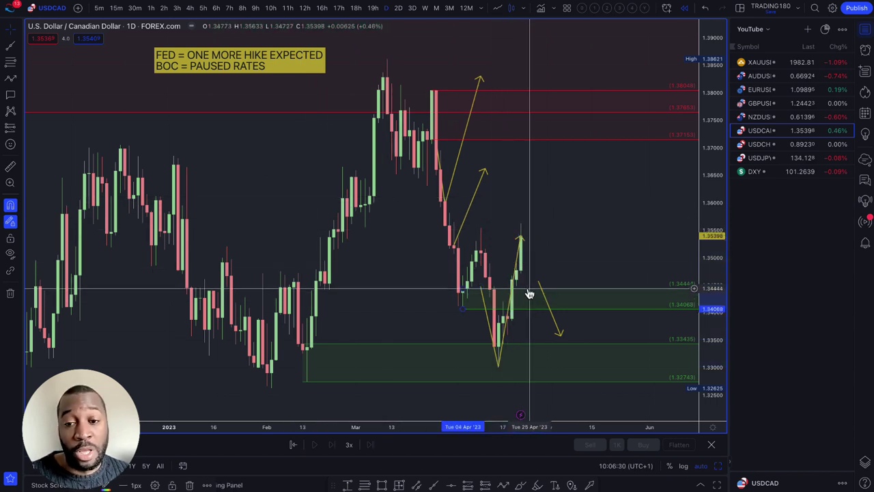
key(Delete)
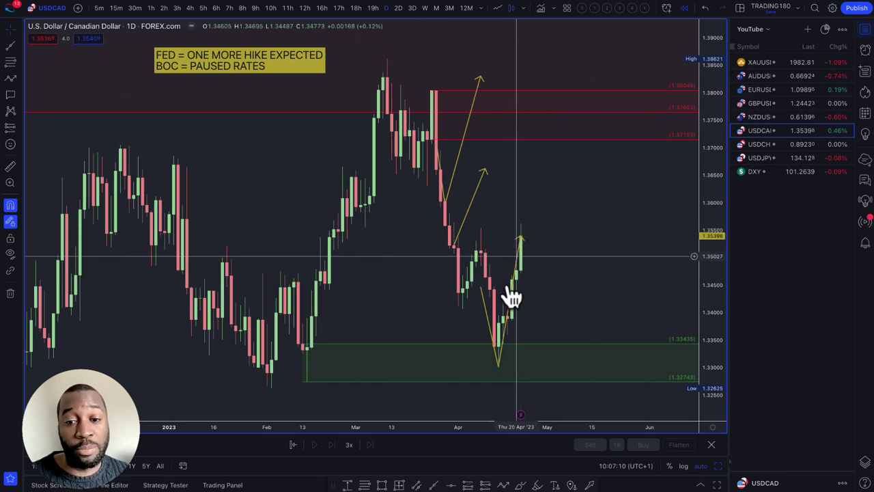
Step: Mark a red resistance zone at 1.34934–1.35541 from the 7 and 10 April candles
scroll(519, 342, down, 2)
scroll(539, 345, up, 2)
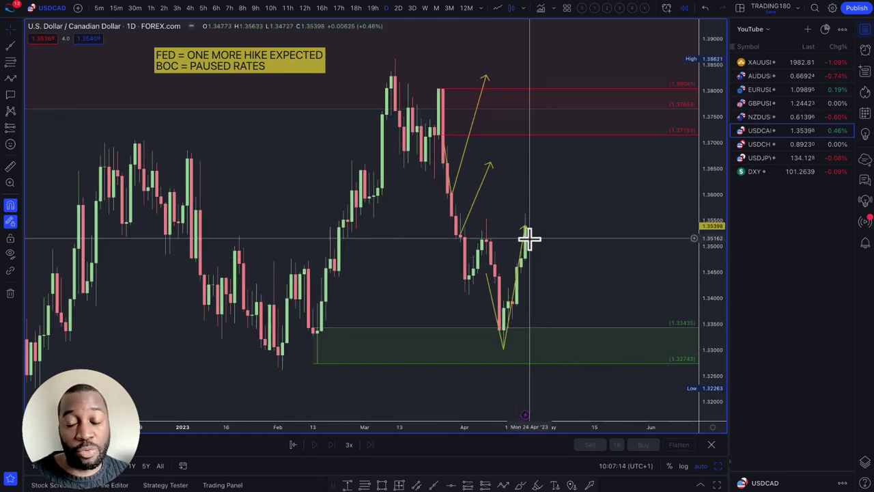
click(10, 61)
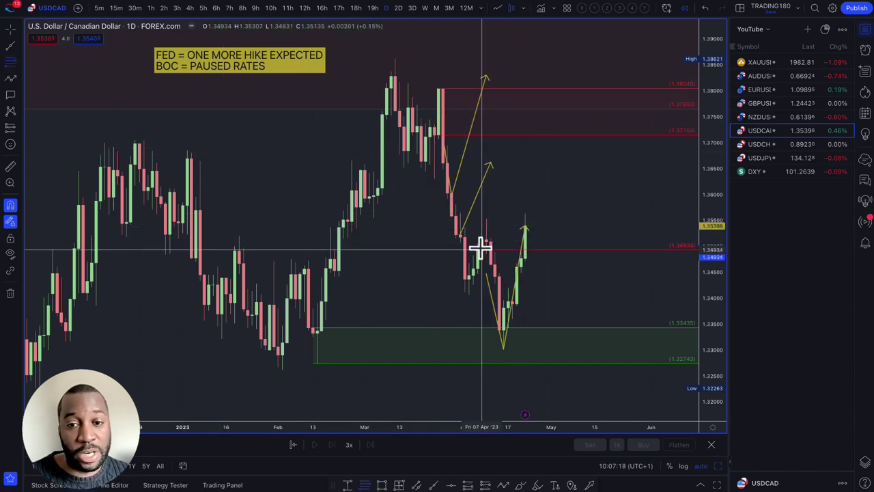
click(486, 218)
click(591, 247)
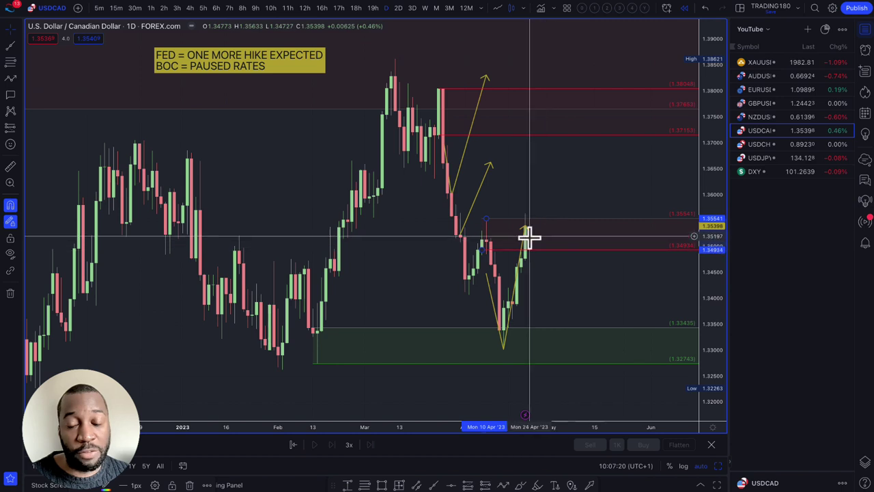
Step: Extend the green support zone down to the November 2022 low at 1.32263 and lower the V-shaped path's turning point to about 1.323
scroll(562, 240, up, 5)
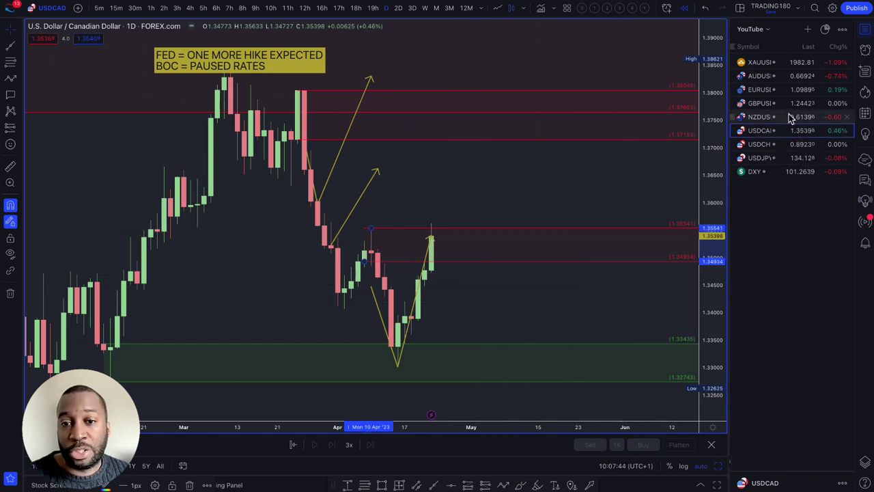
scroll(424, 313, down, 2)
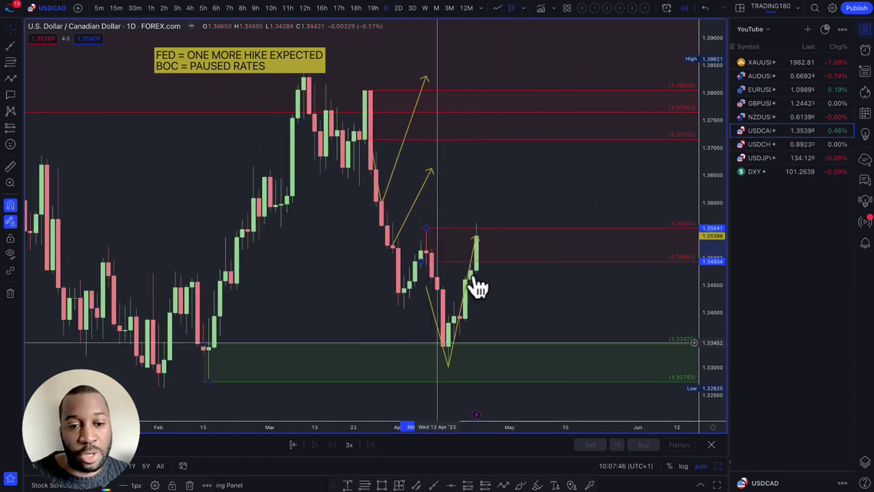
scroll(499, 289, down, 2)
scroll(540, 361, down, 2)
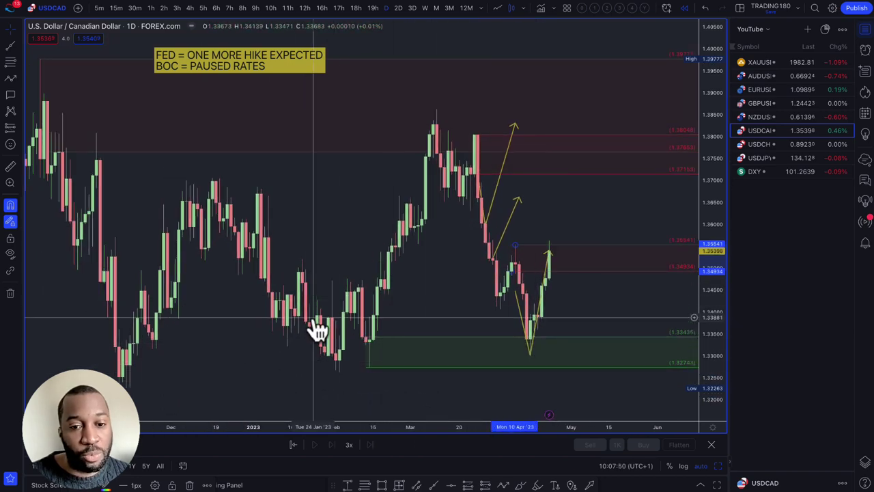
drag(369, 367, 128, 394)
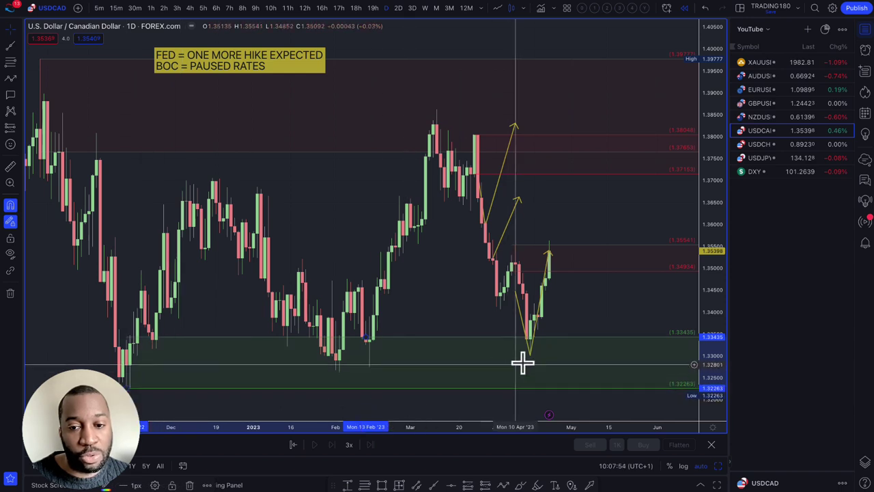
drag(542, 368, 535, 383)
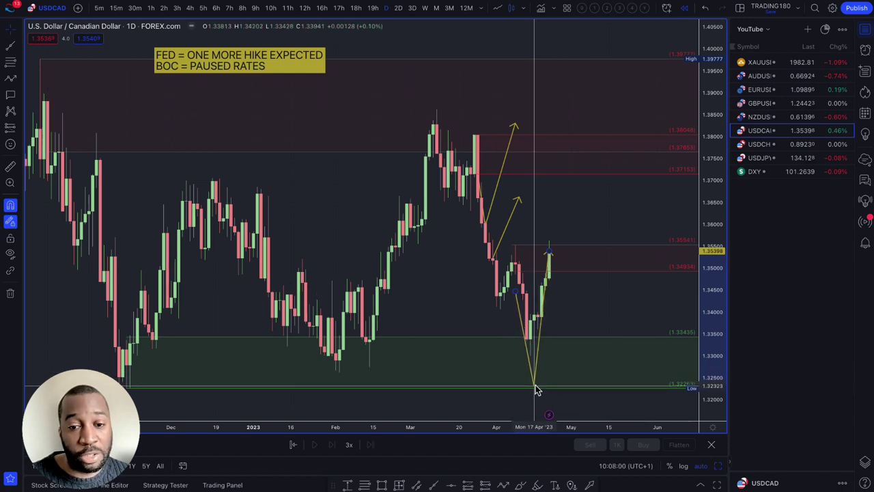
Step: Open the NZDUSD chart and raise the earlier path's peak to about 0.638 inside the red zone
click(762, 117)
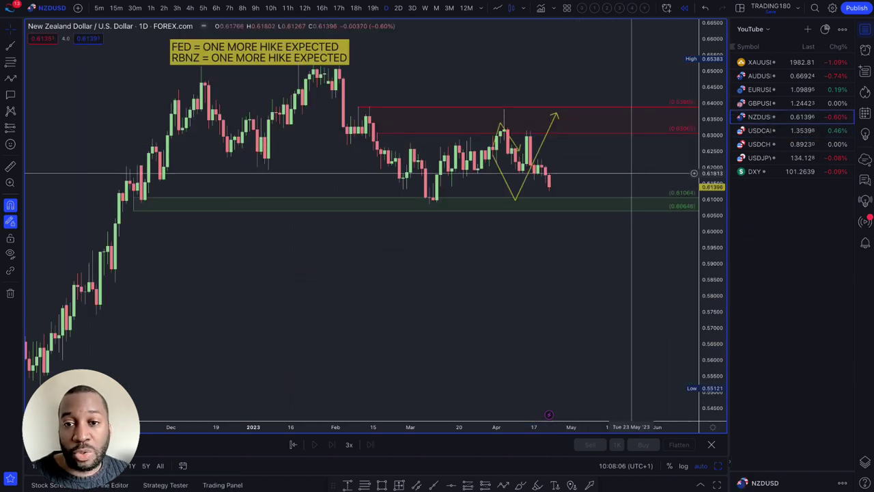
scroll(623, 174, up, 1)
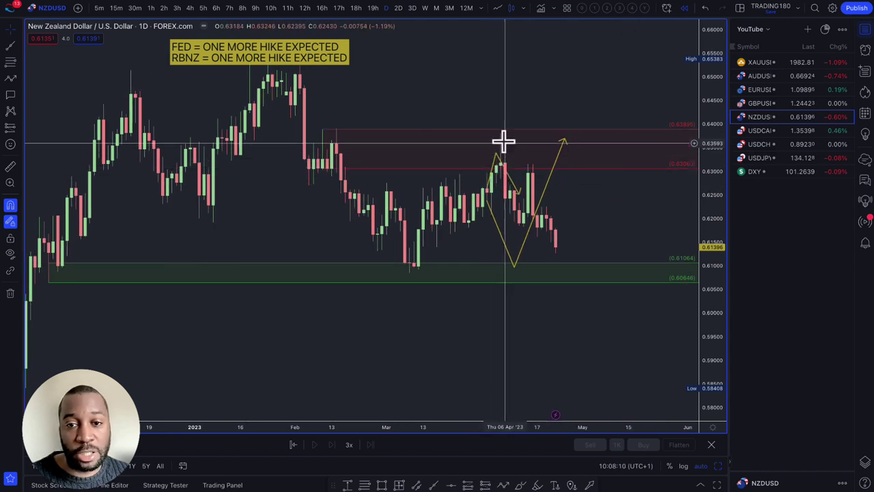
drag(496, 154, 497, 137)
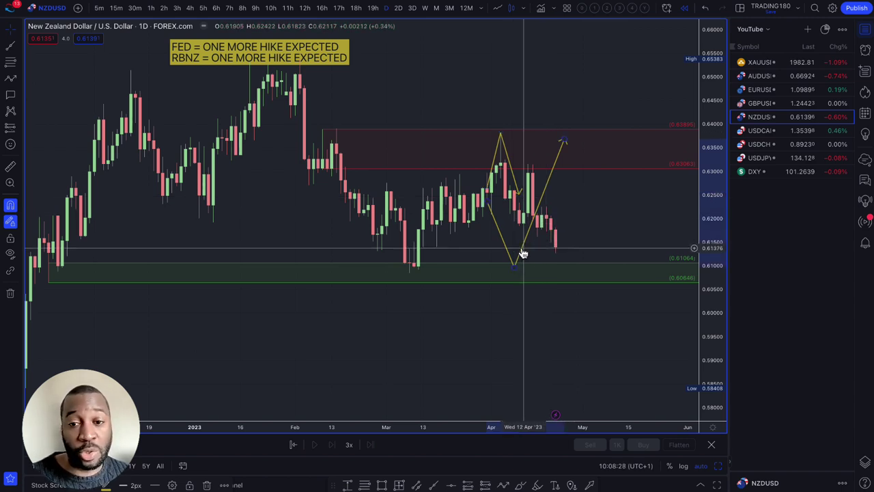
Step: Move the V-shaped path to start at the latest candle, turn at about 0.609 in late April and end at about 0.637 on 10 May
drag(512, 266, 569, 271)
drag(566, 141, 613, 141)
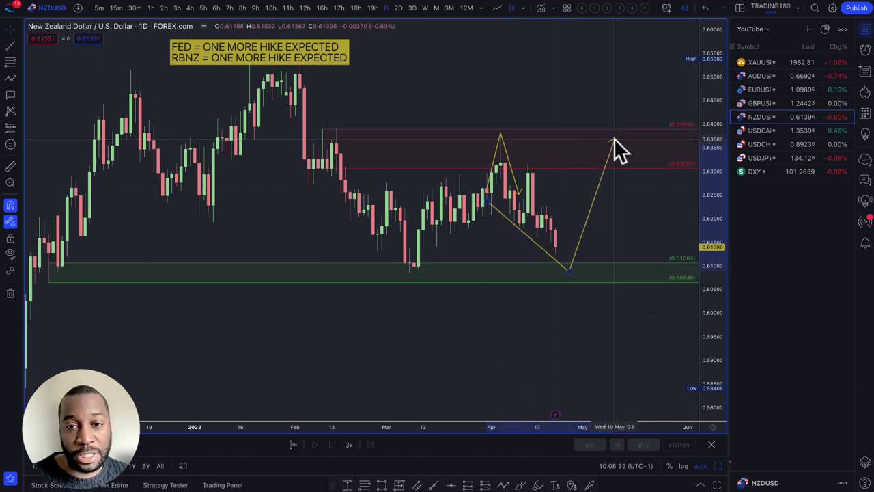
drag(544, 228, 556, 244)
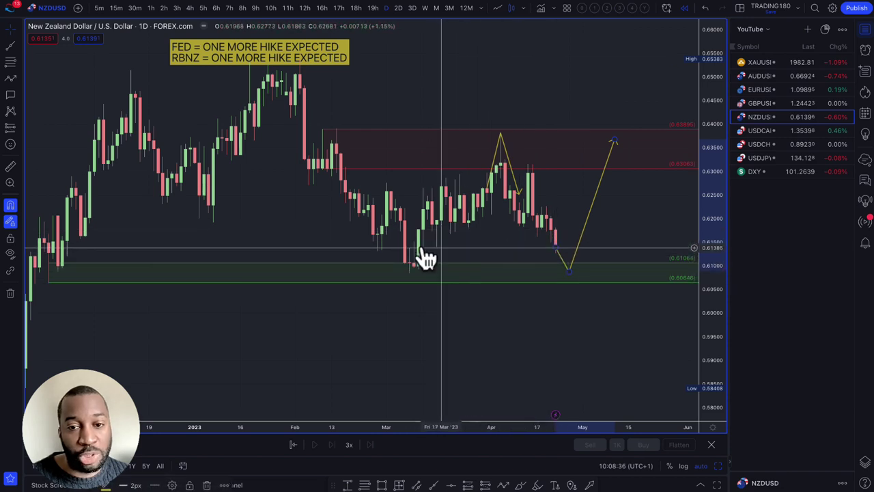
Step: Lower the V-shaped path's turning point to about 0.607, near the lower edge of the green zone
scroll(414, 288, down, 2)
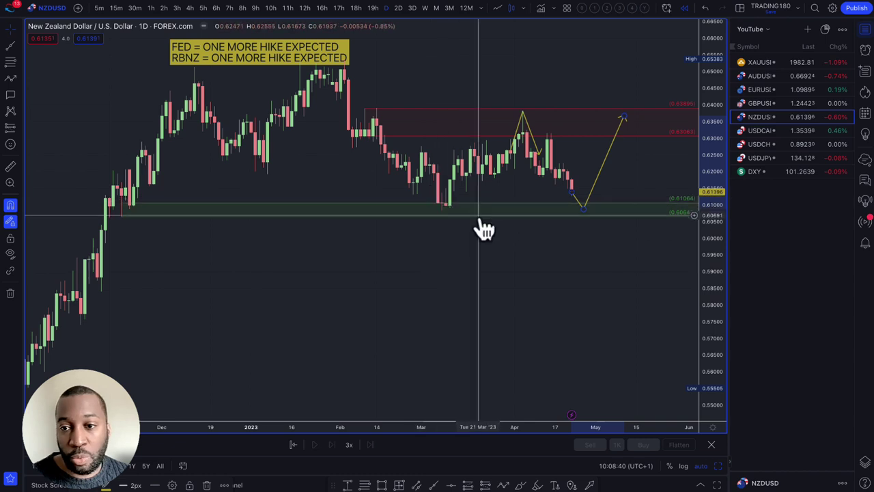
click(580, 213)
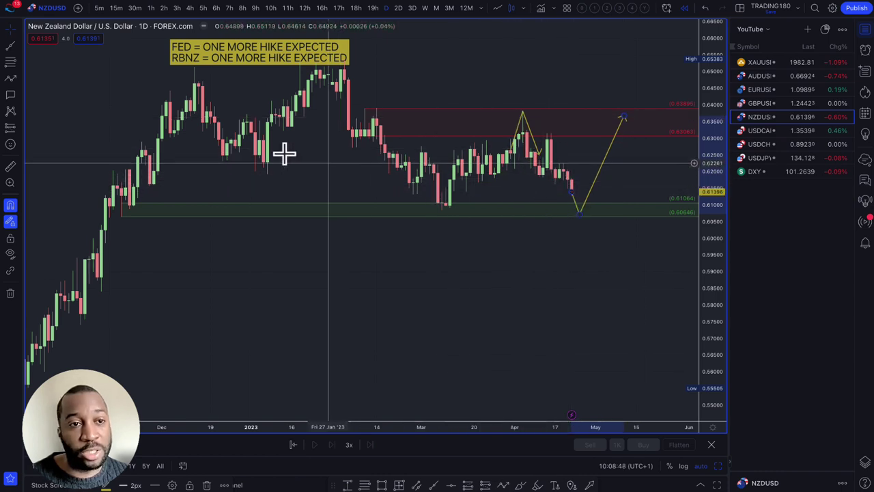
scroll(221, 153, up, 2)
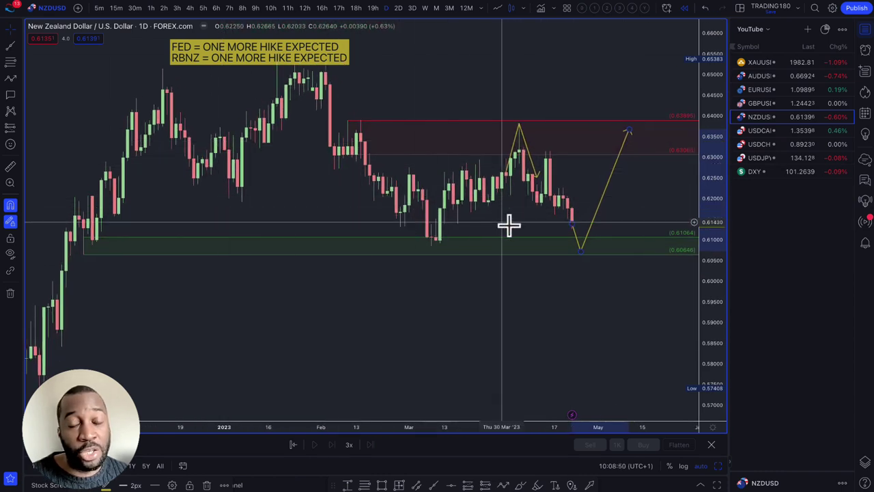
click(581, 252)
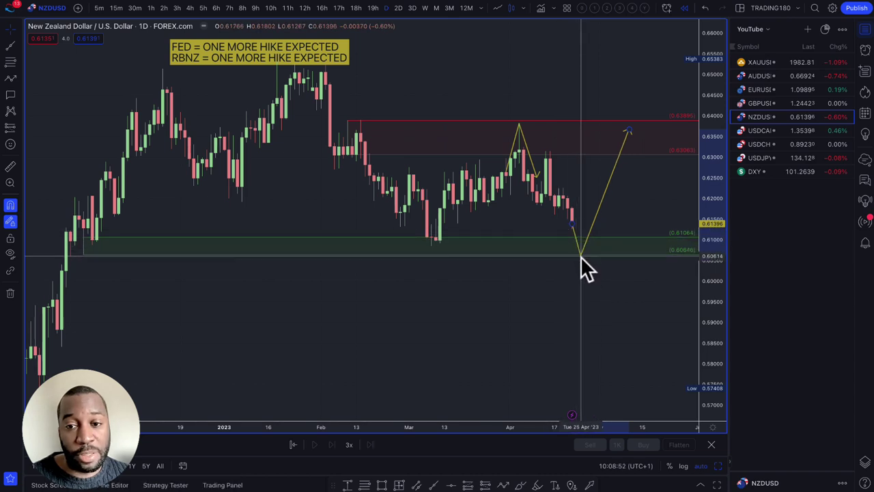
click(557, 213)
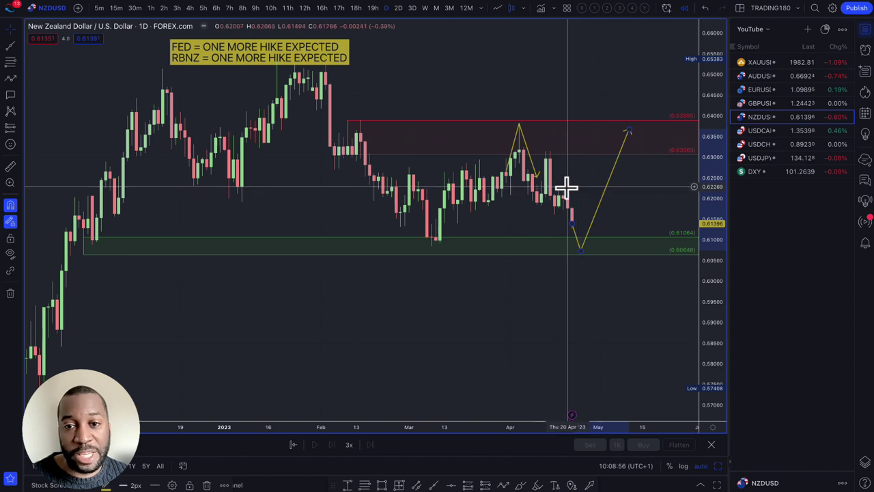
Step: Extend the red zone's lower edge down to 0.61817 on the NZDUSD daily chart
click(11, 63)
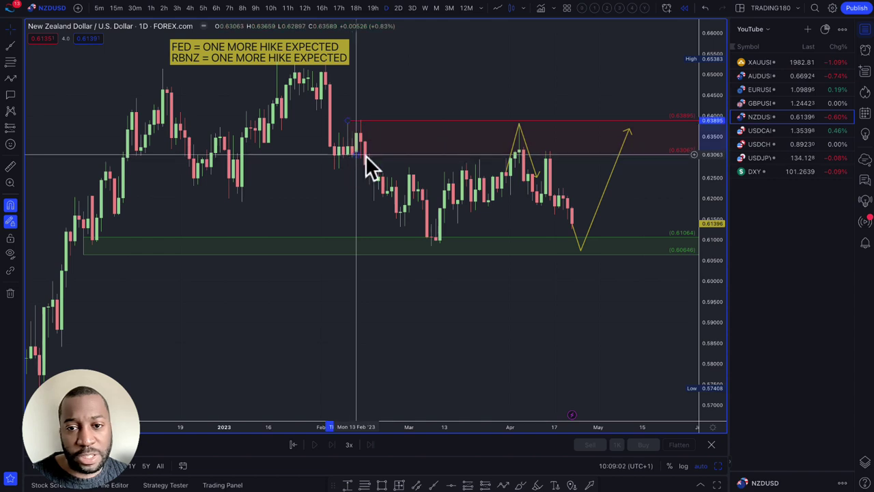
click(557, 203)
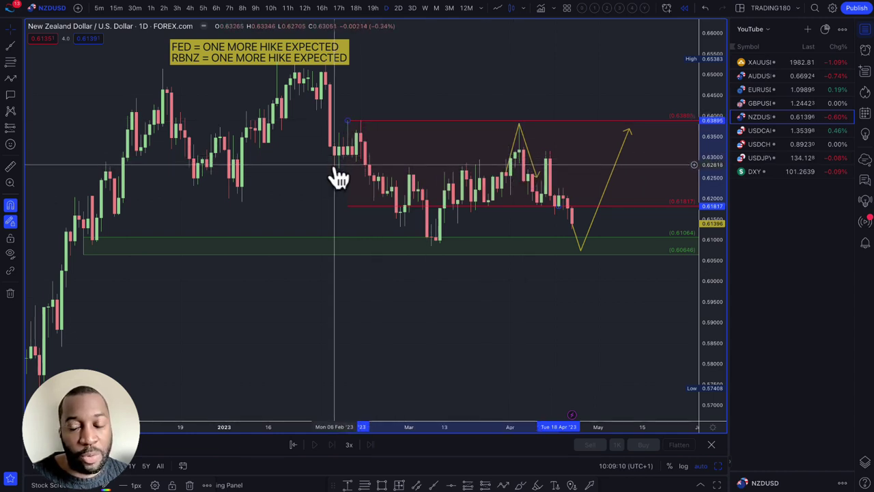
Step: Draw a yellow rectangle inside the red zone from 2 February to 17 May 2023, between about 0.62960 and 0.63185
scroll(386, 176, up, 3)
scroll(382, 171, down, 4)
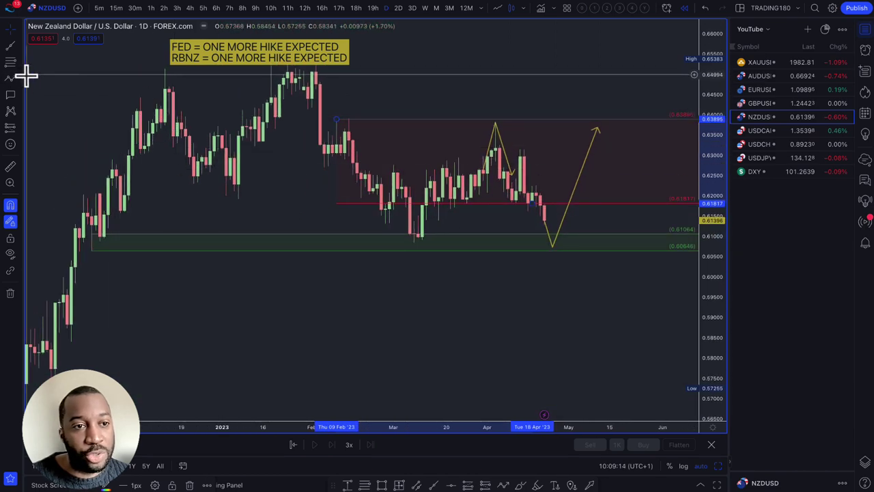
click(18, 76)
click(38, 114)
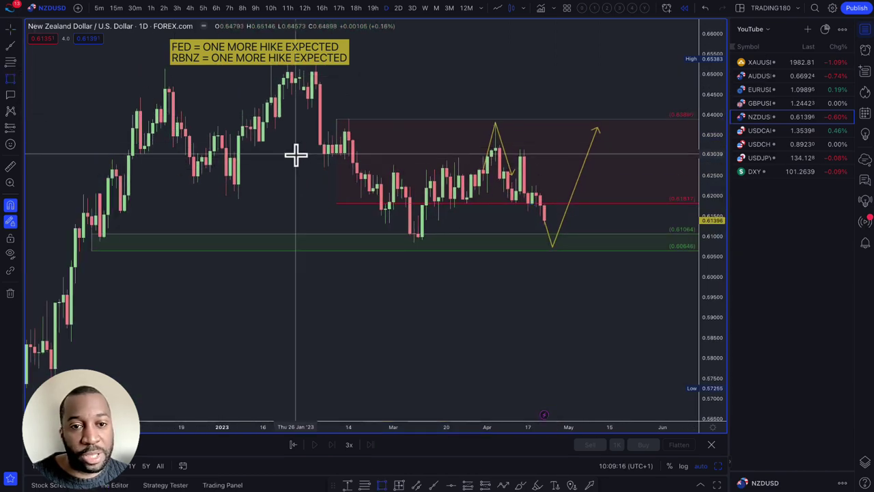
drag(313, 156, 614, 148)
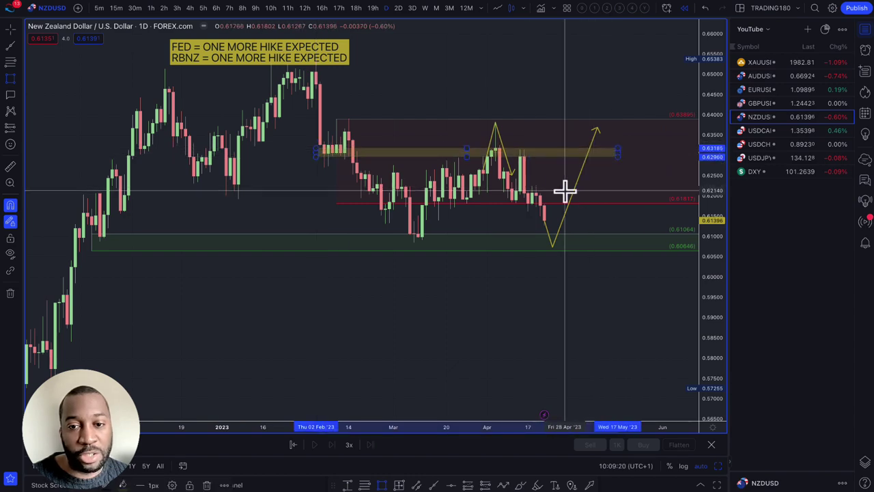
Step: Switch NZDUSD to the 2-hour timeframe and draw a second yellow rectangle from 30 March to 2 May, between about 0.62108 and 0.62274
scroll(566, 189, up, 2)
scroll(585, 197, down, 3)
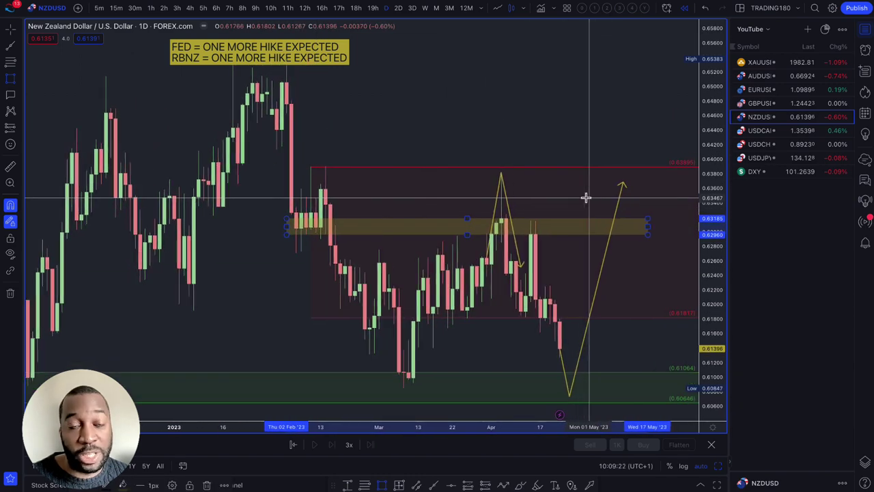
click(164, 7)
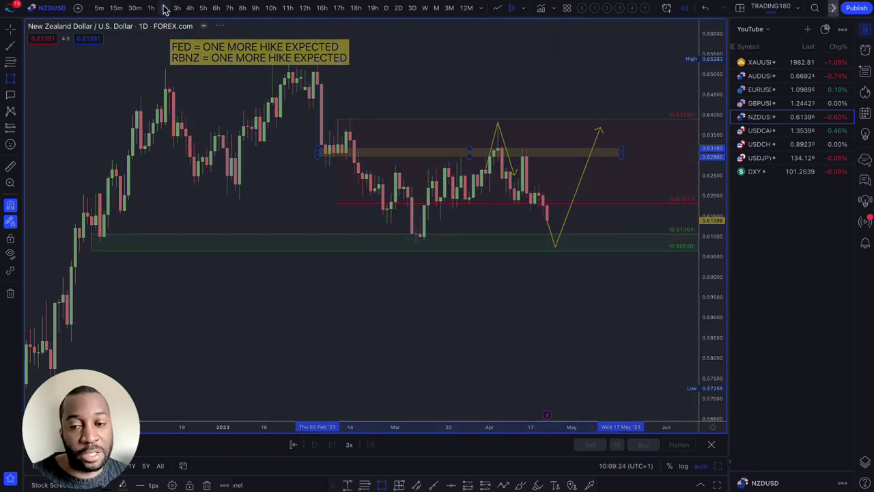
scroll(338, 123, down, 2)
scroll(468, 207, down, 3)
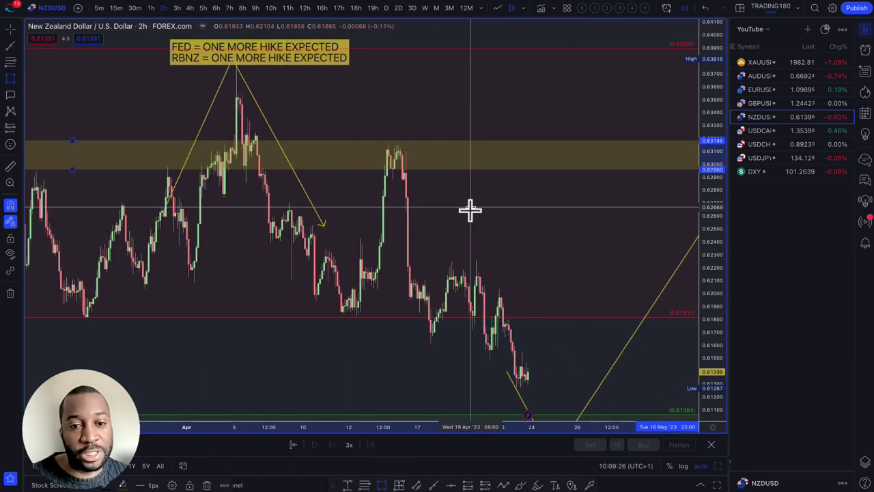
mouse_move(143, 279)
mouse_down()
mouse_move(140, 289)
mouse_move(444, 248)
mouse_move(686, 260)
mouse_up()
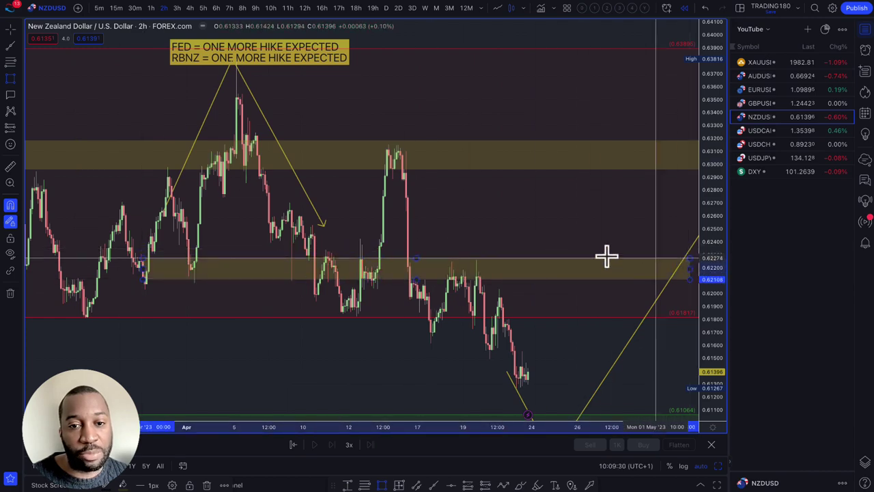
Step: Draw a thin yellow rectangle at the March lows inside the green zone, from 3 March to 28 April, between about 0.60883 and 0.60940
scroll(537, 273, down, 2)
scroll(532, 272, down, 2)
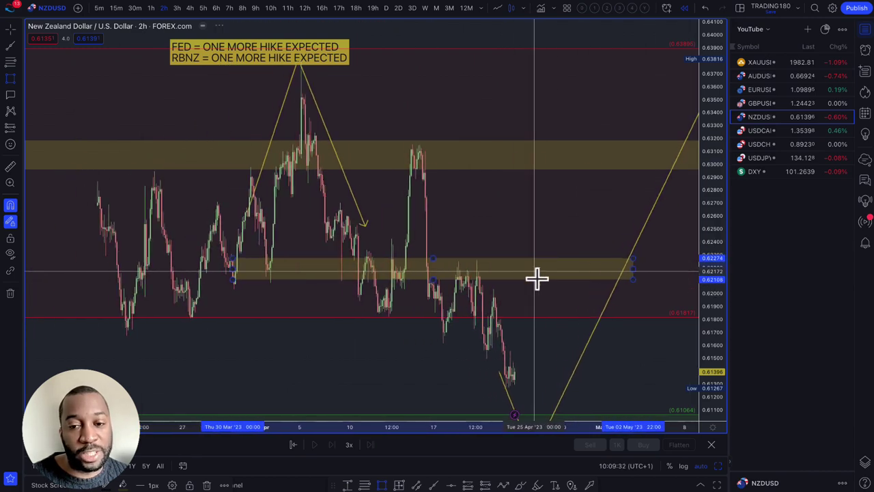
scroll(543, 273, down, 2)
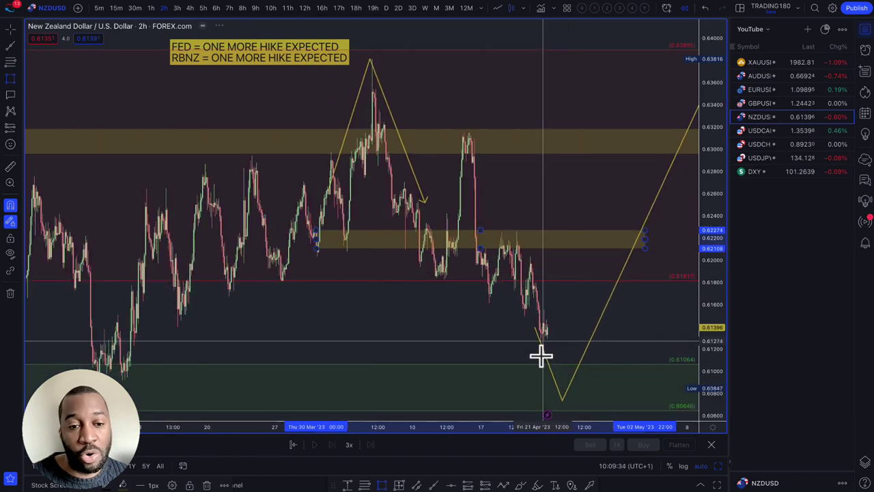
scroll(540, 354, down, 2)
click(259, 384)
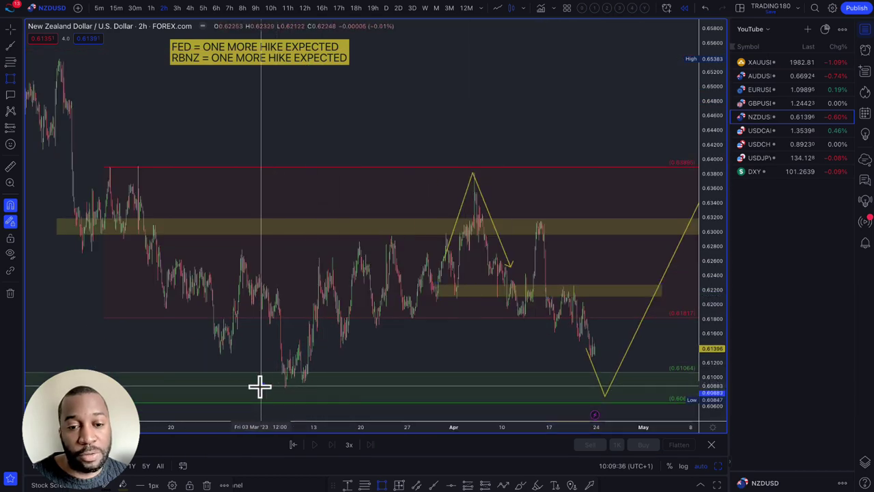
scroll(614, 355, up, 2)
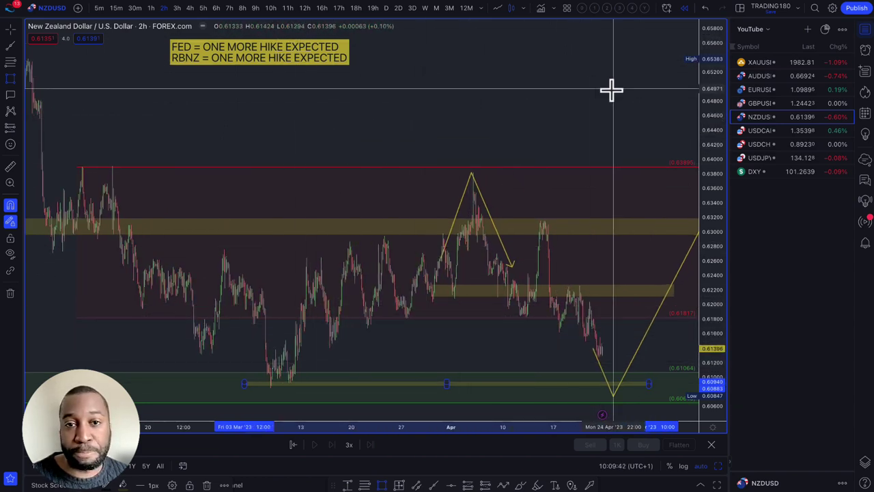
Step: Return the NZDUSD chart to the daily timeframe
click(385, 8)
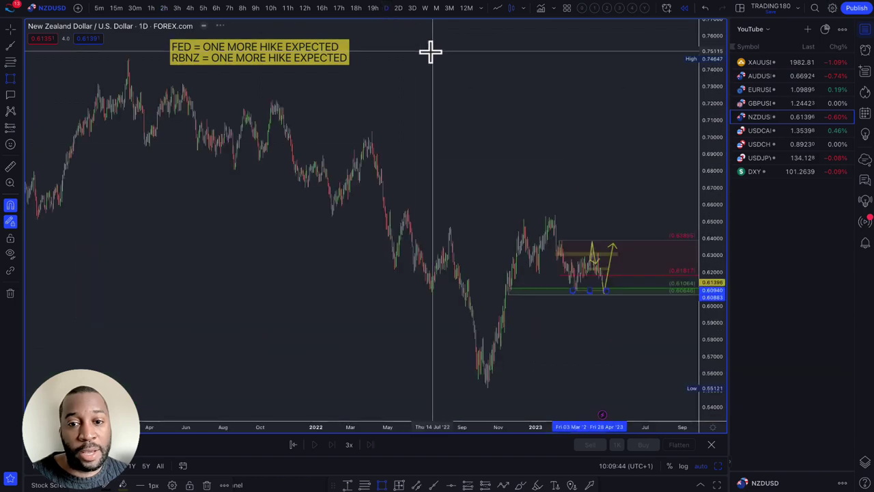
scroll(512, 133, up, 4)
scroll(514, 133, up, 2)
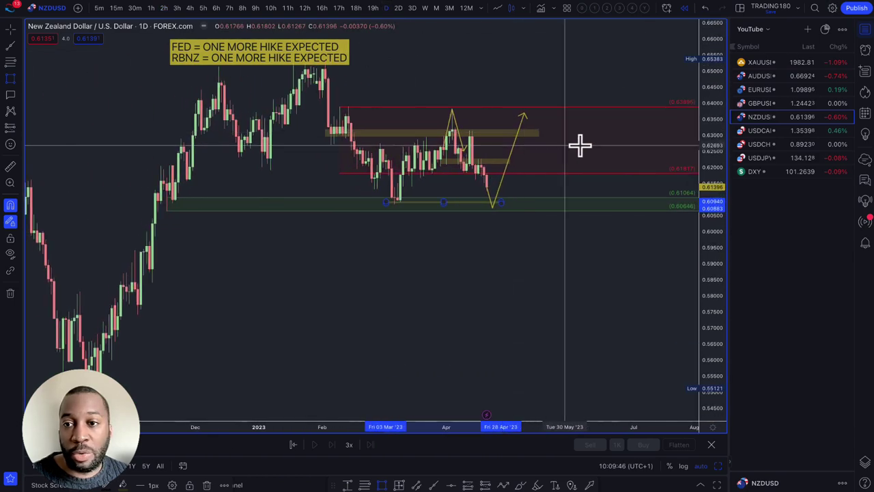
Step: Open the GBPUSD chart and move the shorter V-shaped path's turning point to about 1.23, near the yellow zone
click(758, 102)
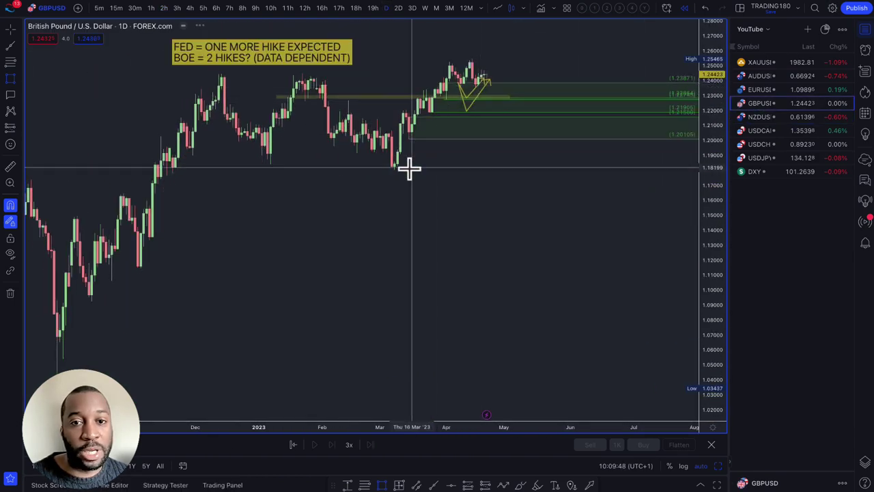
scroll(409, 166, up, 3)
scroll(409, 166, up, 1)
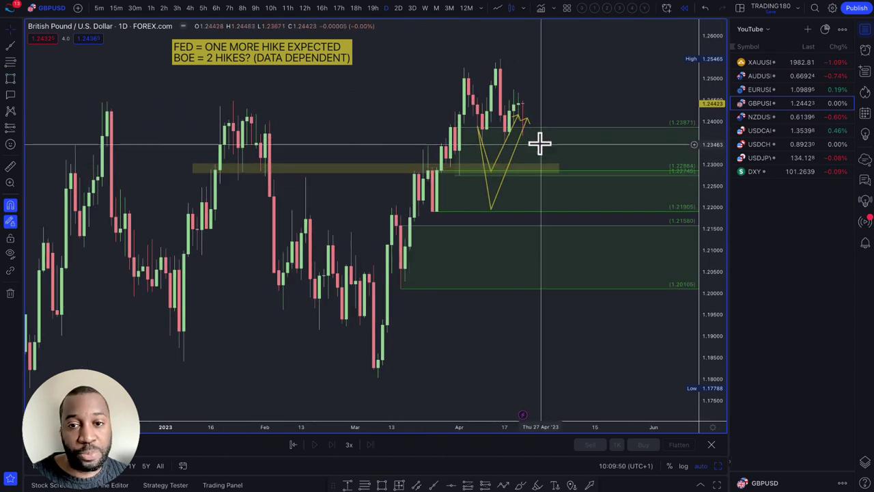
click(495, 166)
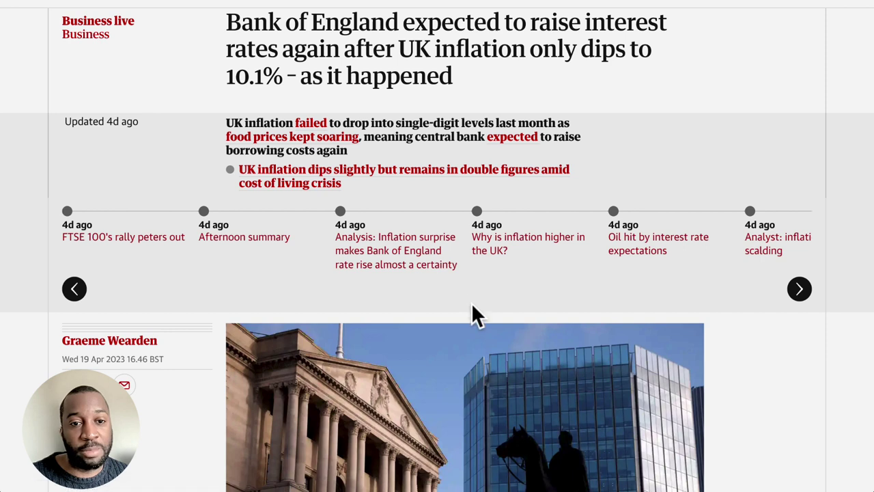
Step: Switch to the browser article on Bank of England rate expectations and look through it to the afternoon summary
scroll(471, 309, down, 1)
scroll(471, 307, down, 2)
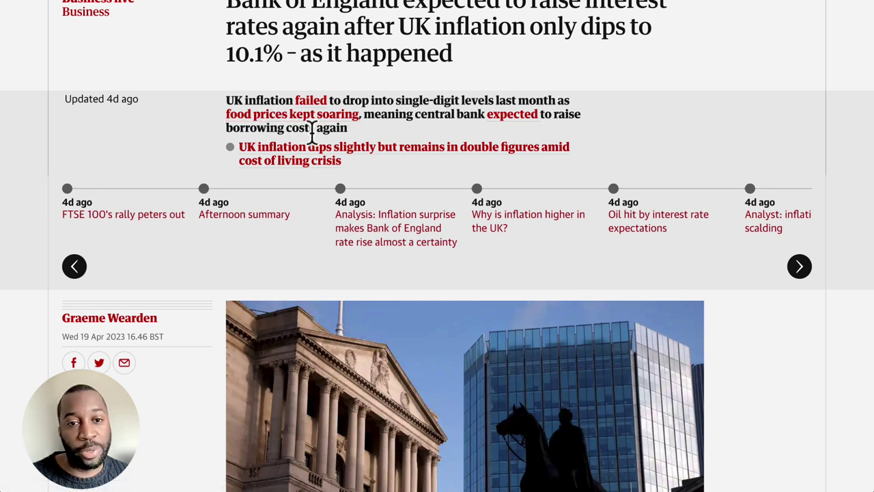
scroll(459, 163, down, 6)
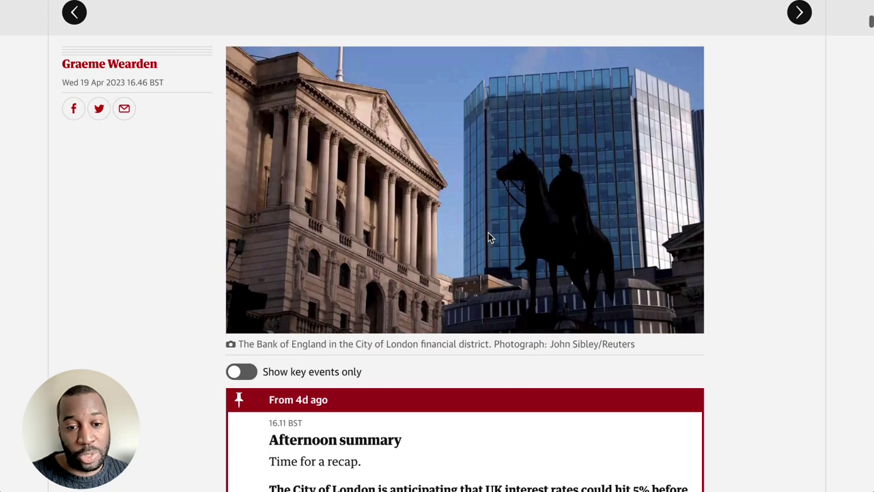
scroll(488, 237, down, 3)
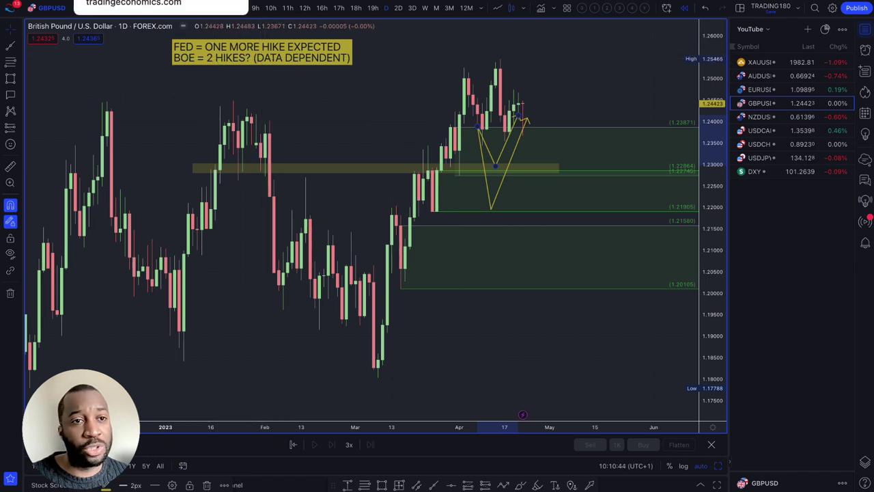
click(211, 27)
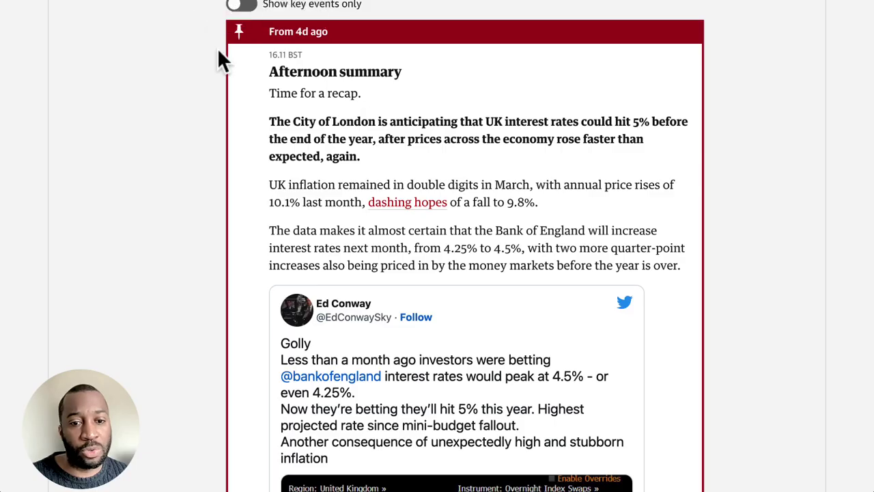
scroll(349, 196, down, 3)
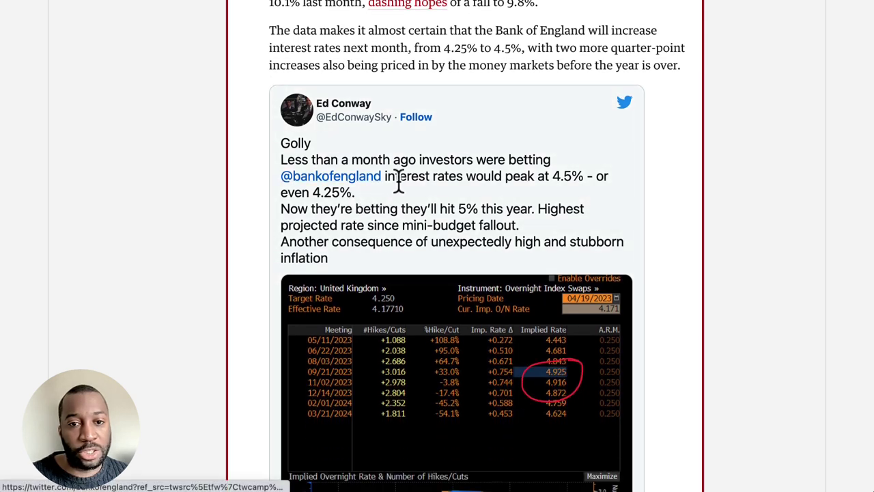
scroll(411, 184, up, 2)
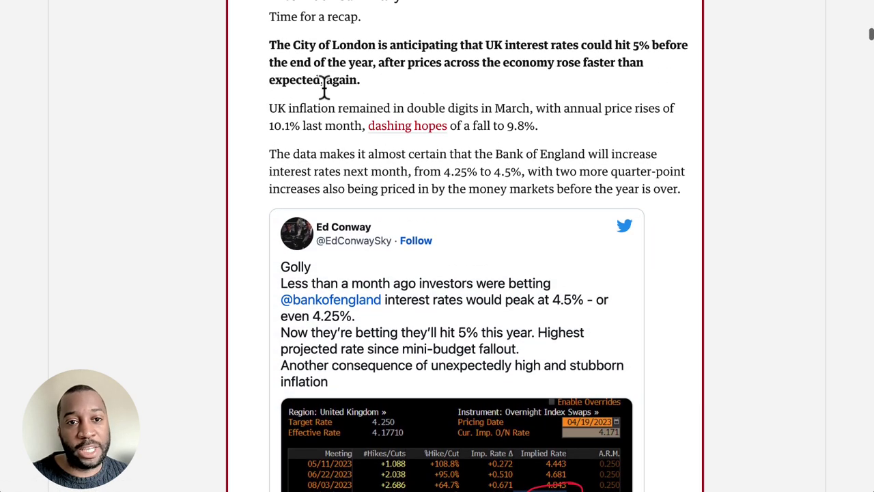
Step: Mark and read the afternoon summary's opening statements on UK interest rate expectations and March inflation
drag(271, 52, 463, 52)
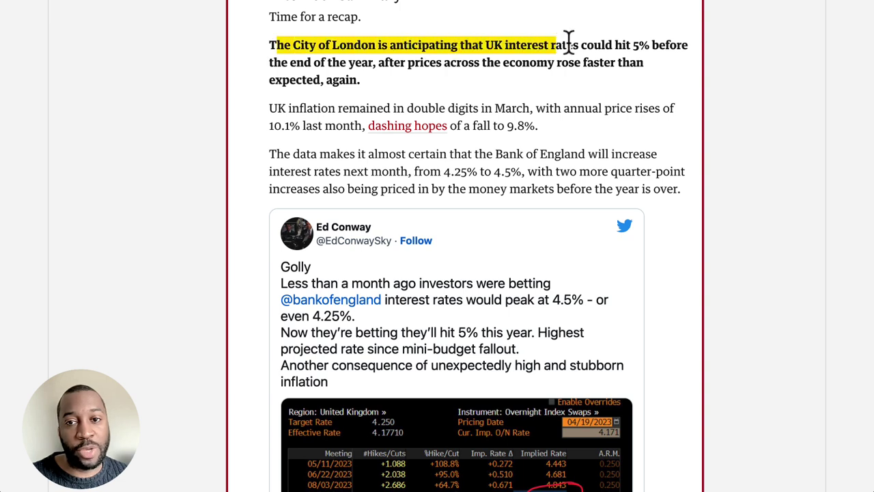
drag(664, 46, 366, 65)
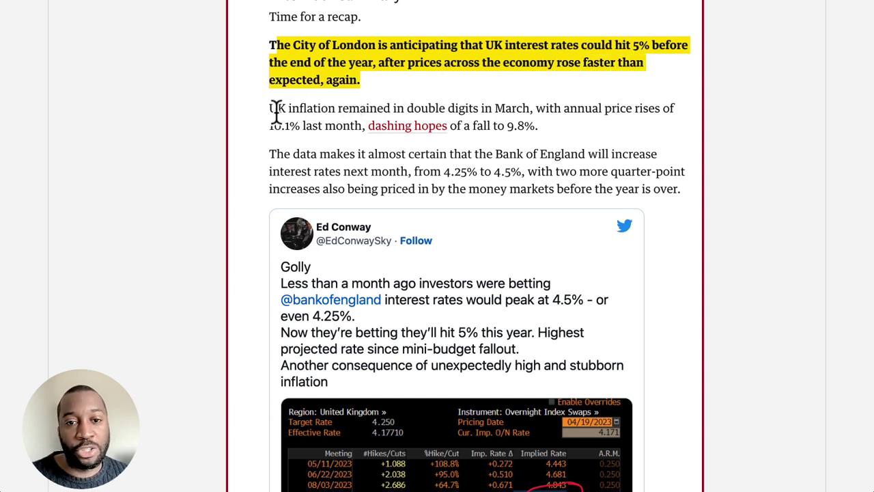
drag(275, 109, 397, 108)
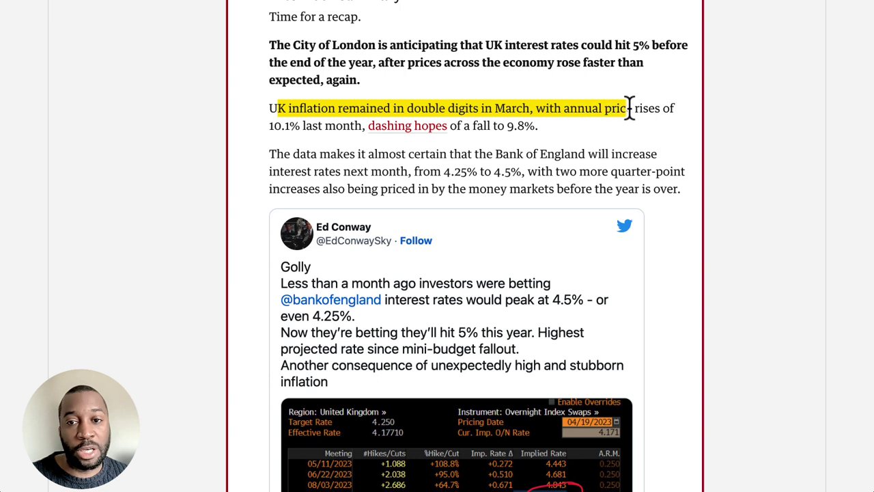
drag(660, 108, 313, 127)
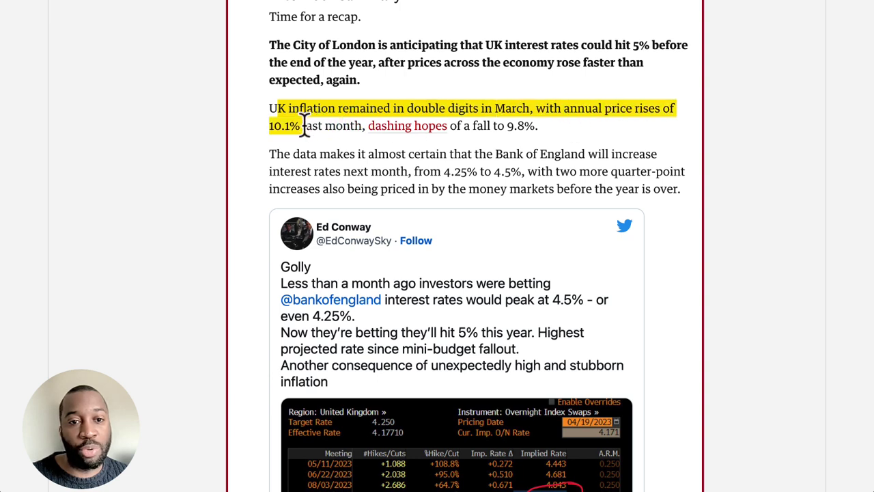
drag(393, 125, 477, 129)
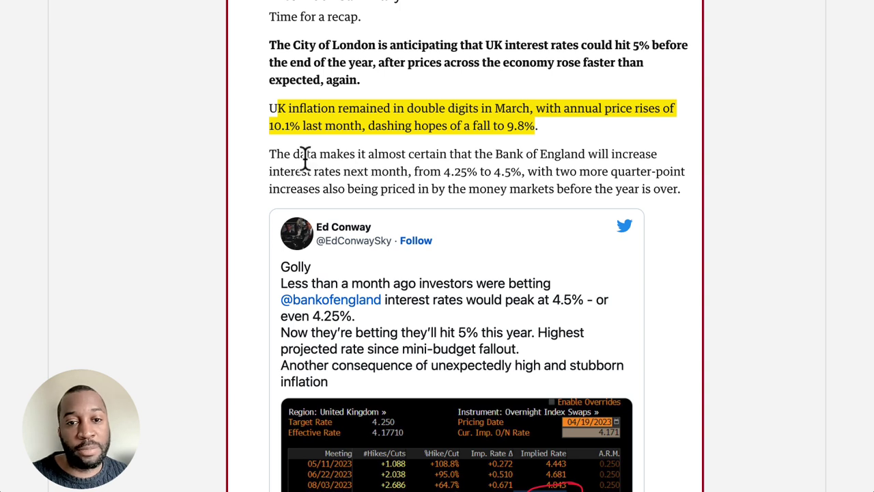
Step: Mark and read the summary paragraph on the Bank of England's next rate decision and the further increases priced in
drag(305, 154, 404, 155)
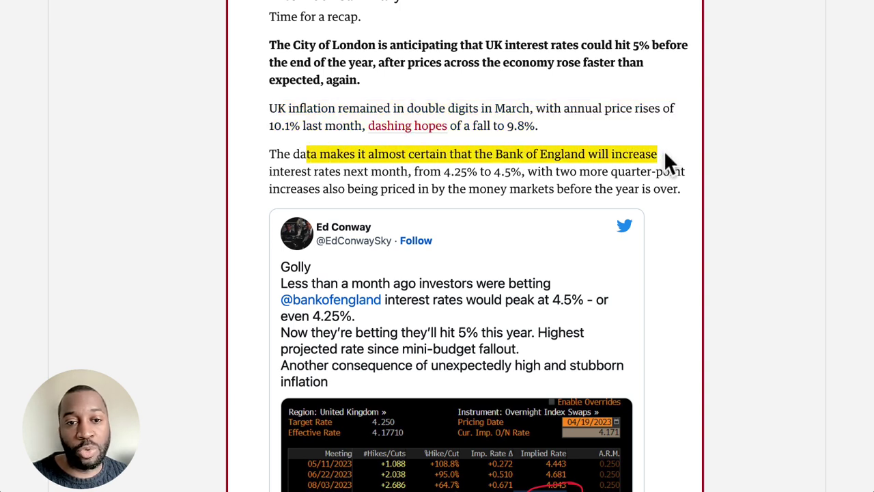
drag(662, 154, 360, 169)
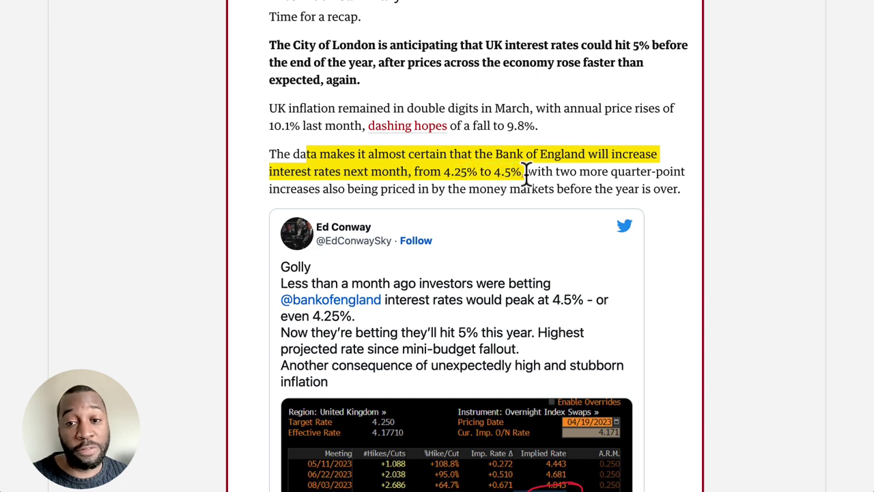
drag(613, 175, 333, 184)
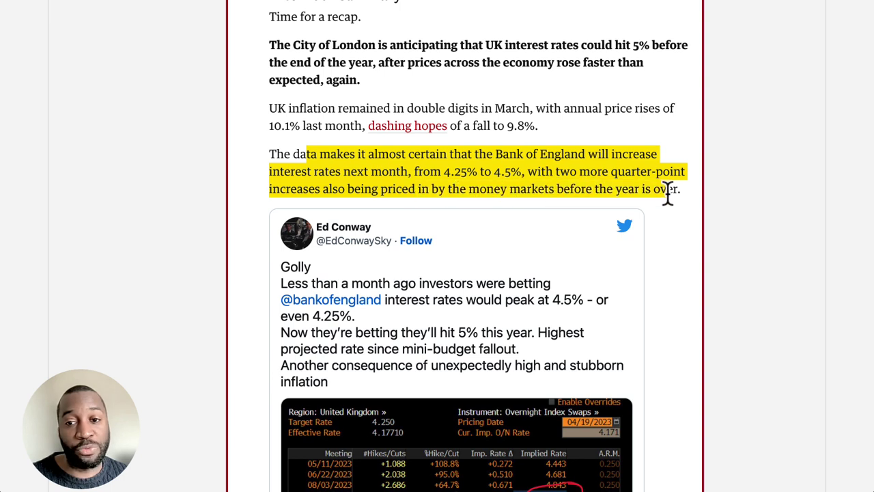
Step: Mark and read the embedded tweet on Bank of England peak rate bets, and examine its implied rate table and chart
scroll(661, 240, down, 1)
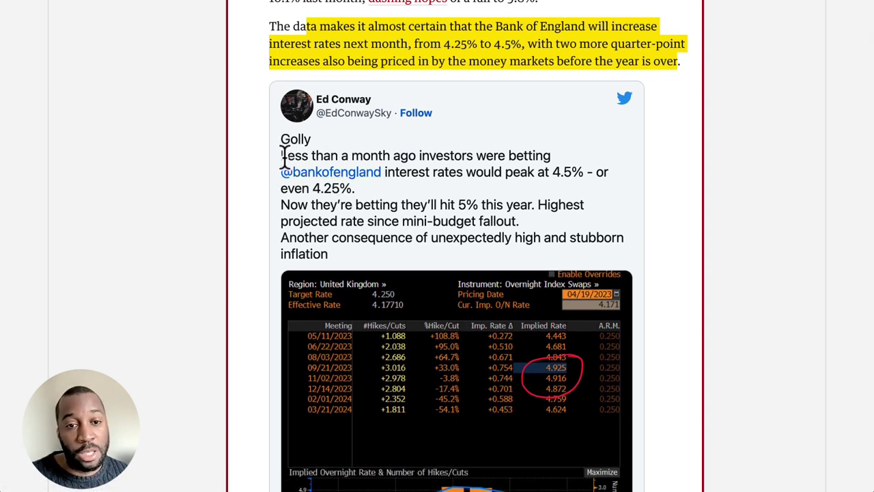
drag(282, 155, 408, 171)
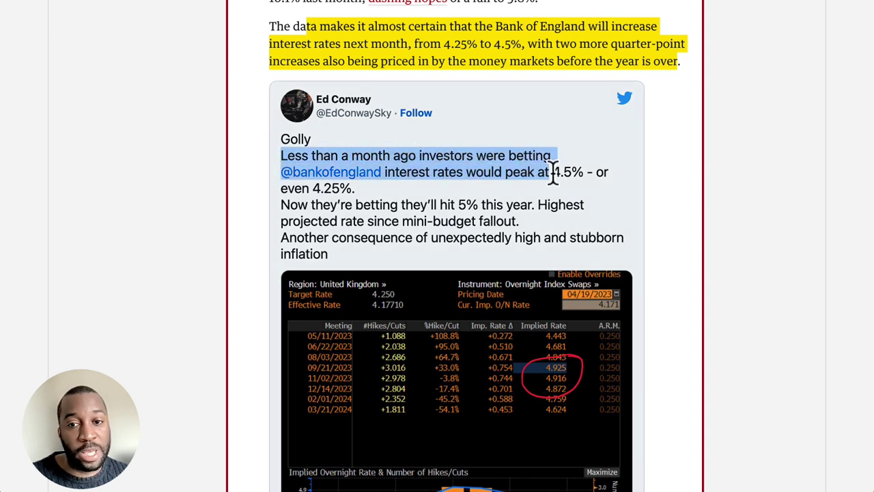
drag(601, 172, 355, 223)
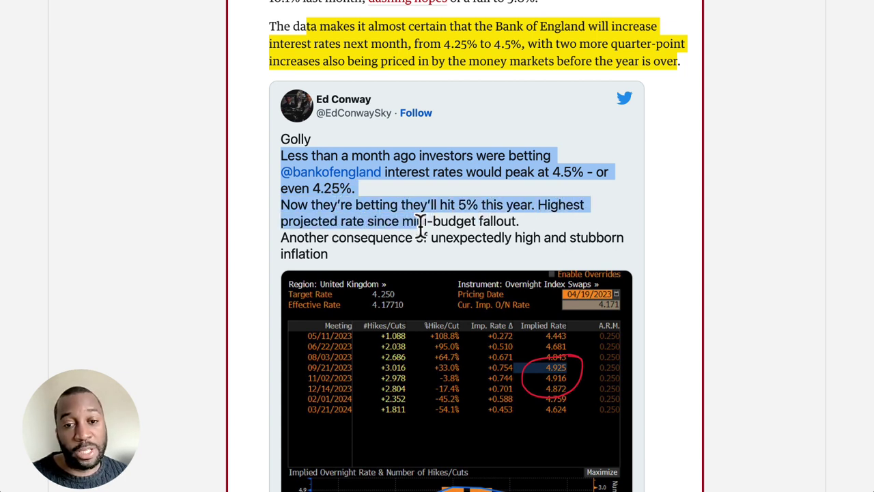
drag(457, 222, 481, 338)
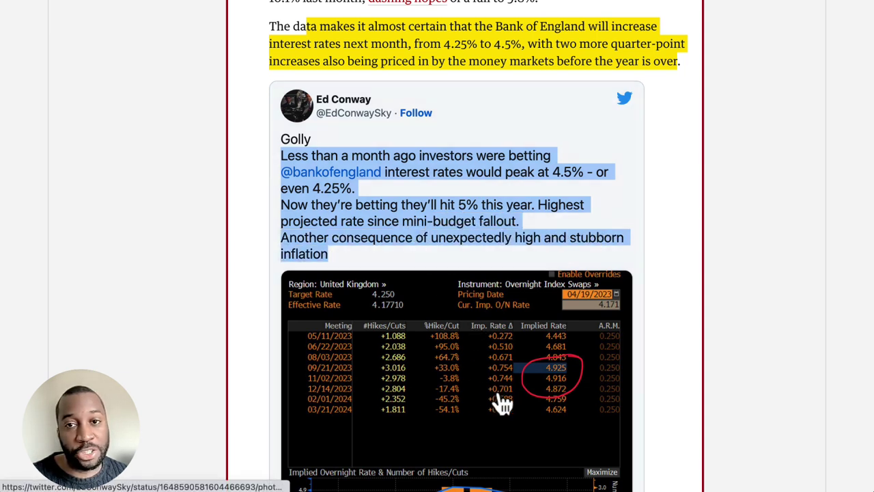
scroll(503, 400, down, 2)
scroll(427, 394, down, 4)
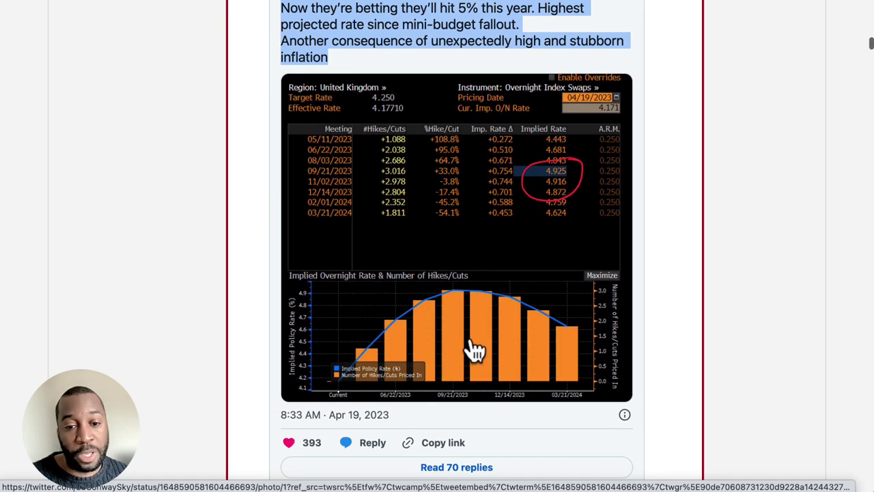
scroll(490, 369, up, 5)
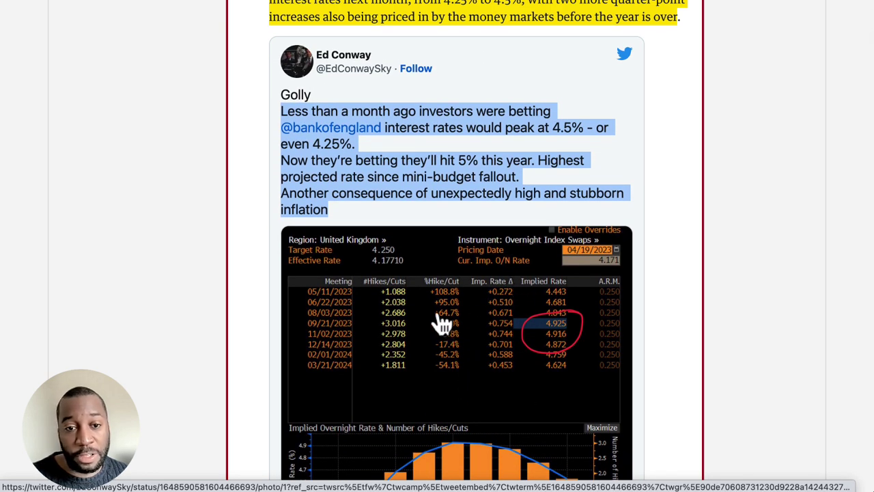
click(274, 167)
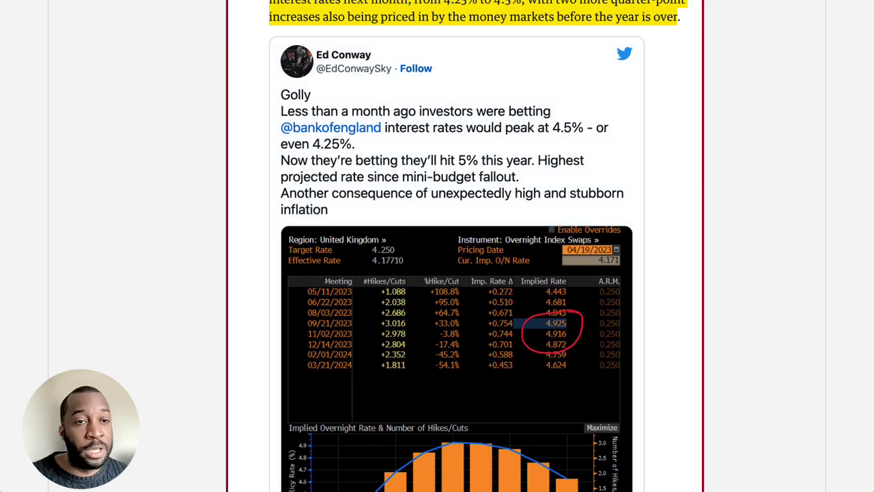
Step: Return to the GBPUSD chart and shift both V-shaped paths' turning points to about 18 April, near 1.2285 and 1.2200
click(140, 2)
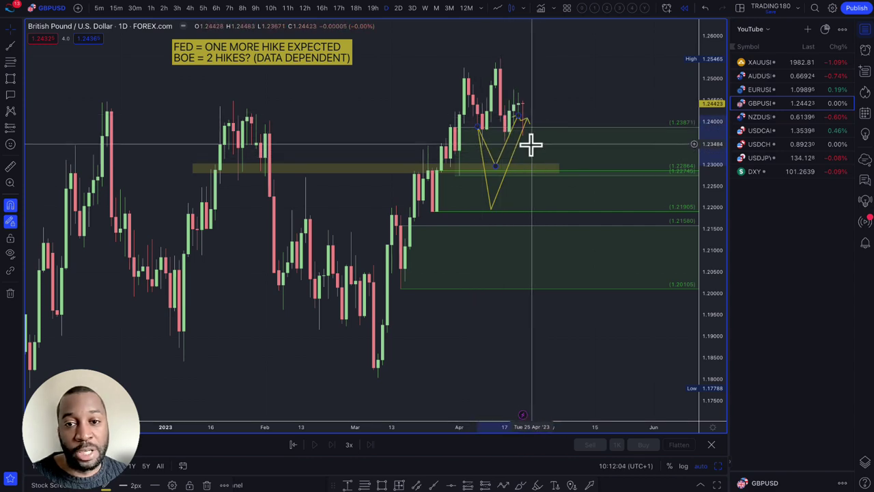
scroll(531, 143, up, 5)
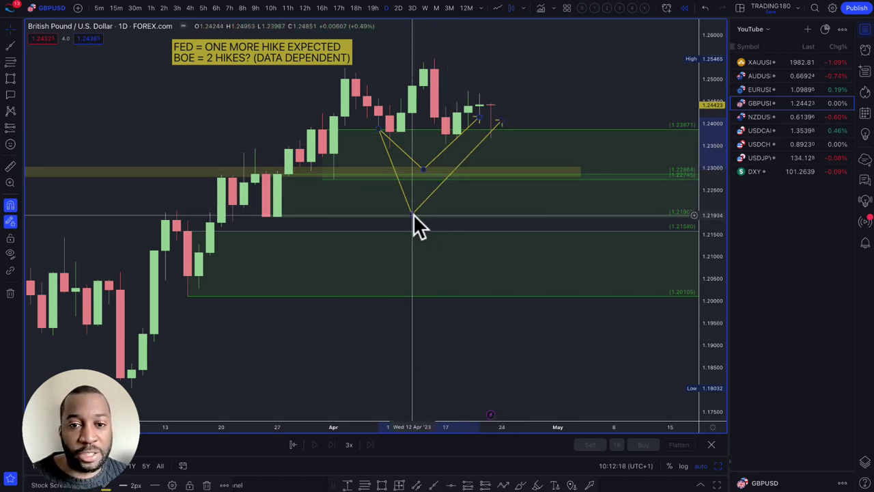
drag(423, 169, 413, 153)
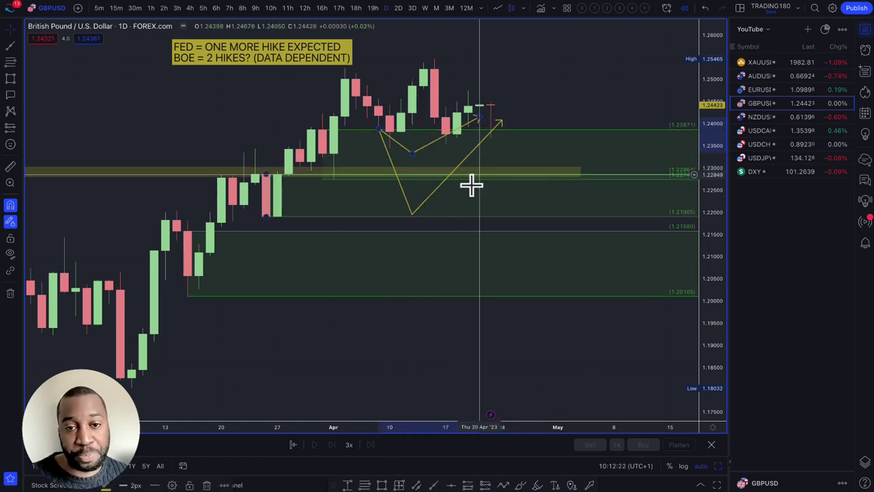
mouse_move(413, 213)
mouse_down()
mouse_move(480, 186)
mouse_move(455, 210)
mouse_up()
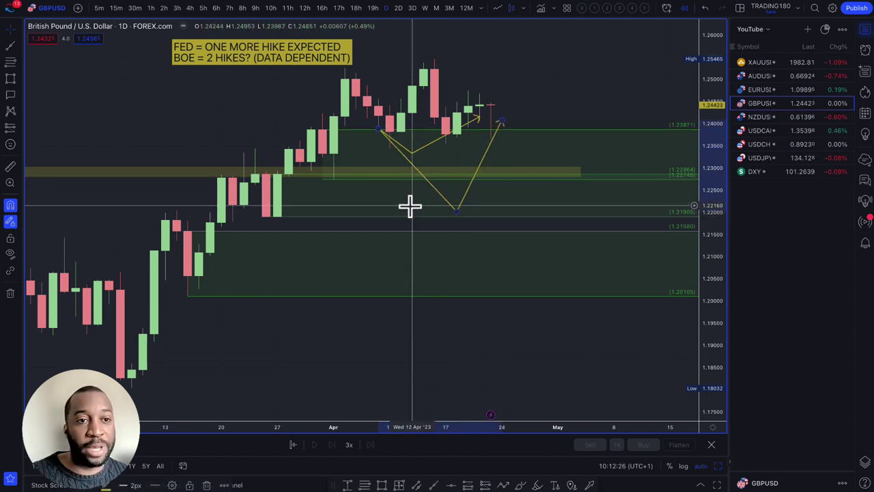
drag(413, 154, 454, 173)
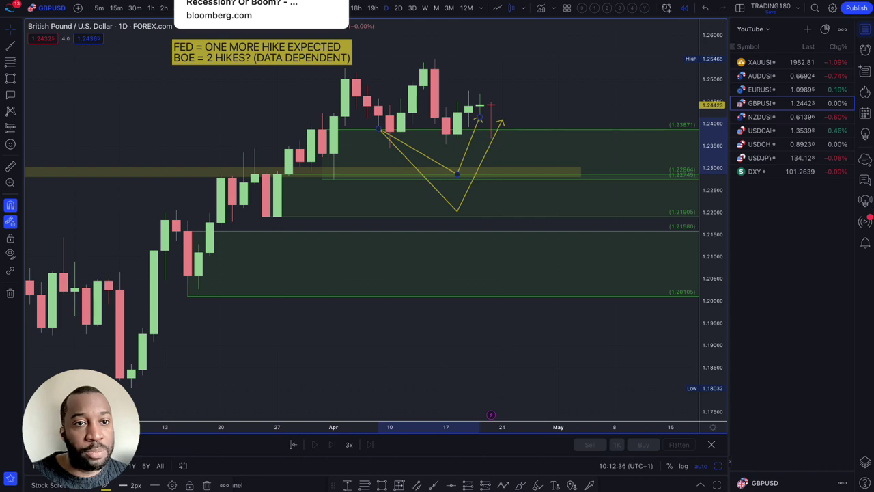
Step: Switch to the Bloomberg article "What's Next for the UK: Recession? Or Boom?" and mark and read its recession section
click(226, 1)
mouse_move(263, 121)
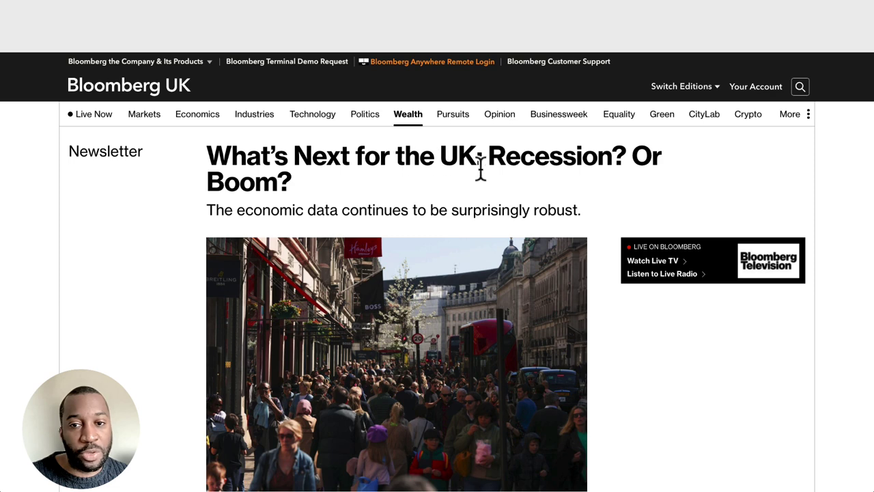
scroll(438, 202, down, 4)
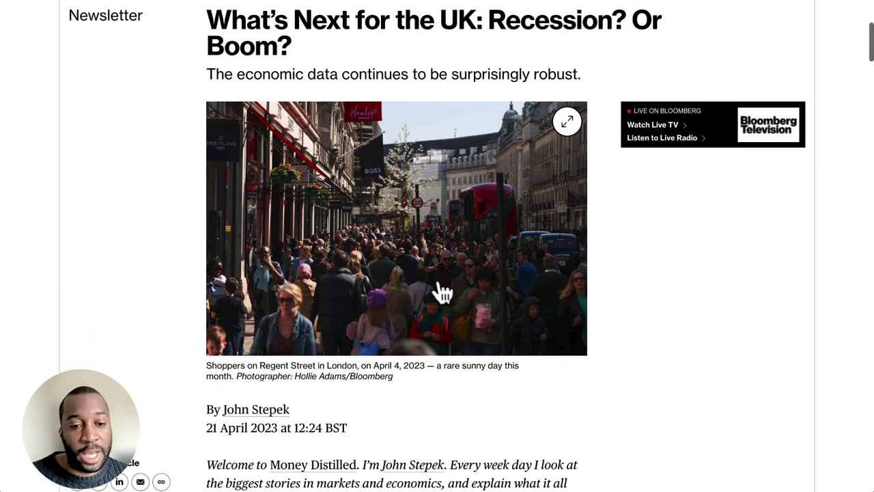
scroll(409, 345, down, 1)
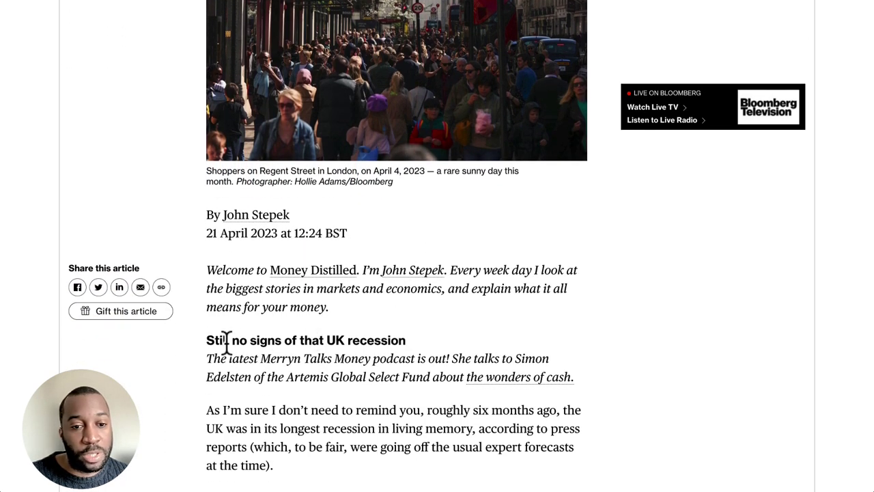
drag(209, 339, 391, 339)
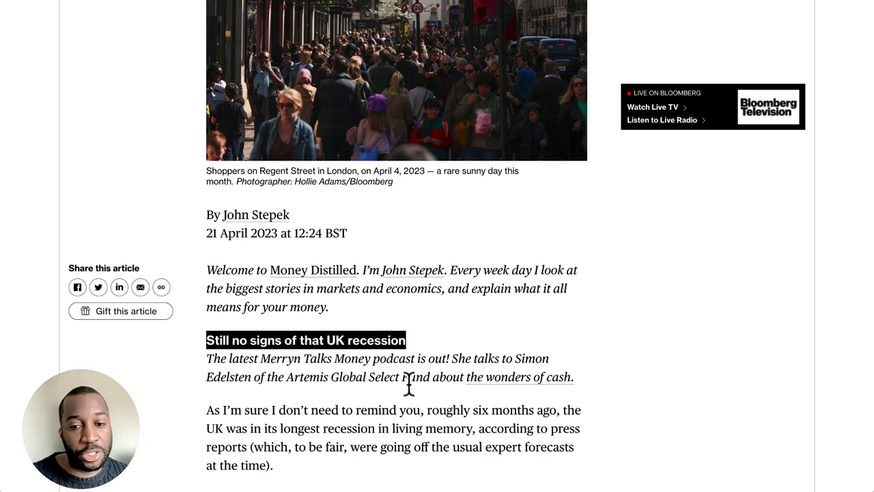
scroll(409, 383, down, 5)
drag(221, 220, 512, 232)
scroll(421, 154, up, 8)
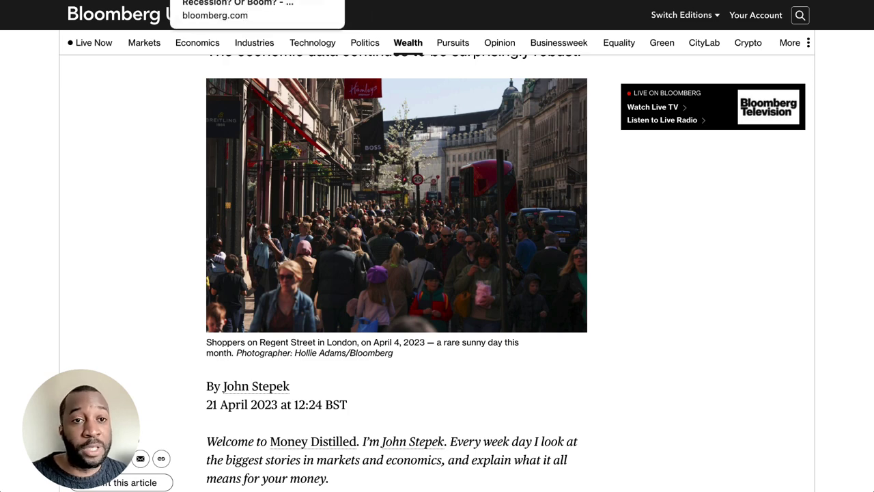
Step: Return to the GBPUSD chart and draw a red supply zone from 1.24851 to 1.25465 at the mid-April high
click(136, 1)
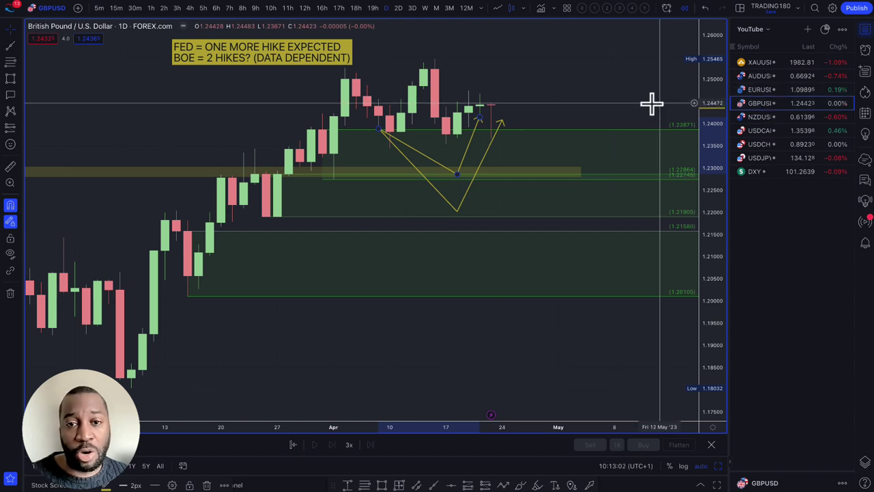
scroll(584, 105, down, 2)
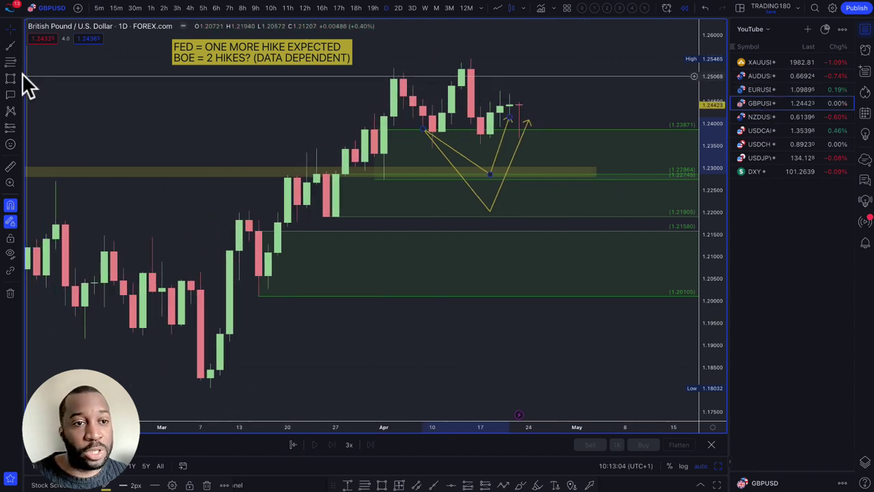
click(375, 92)
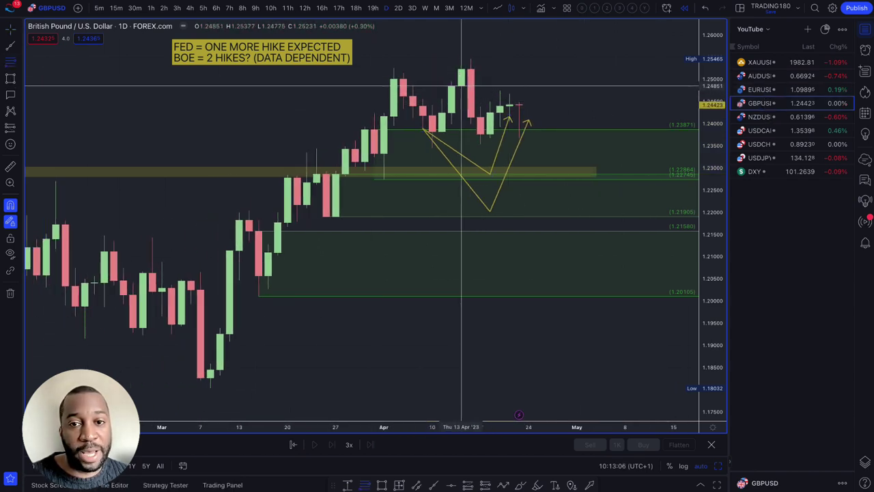
drag(458, 83, 470, 59)
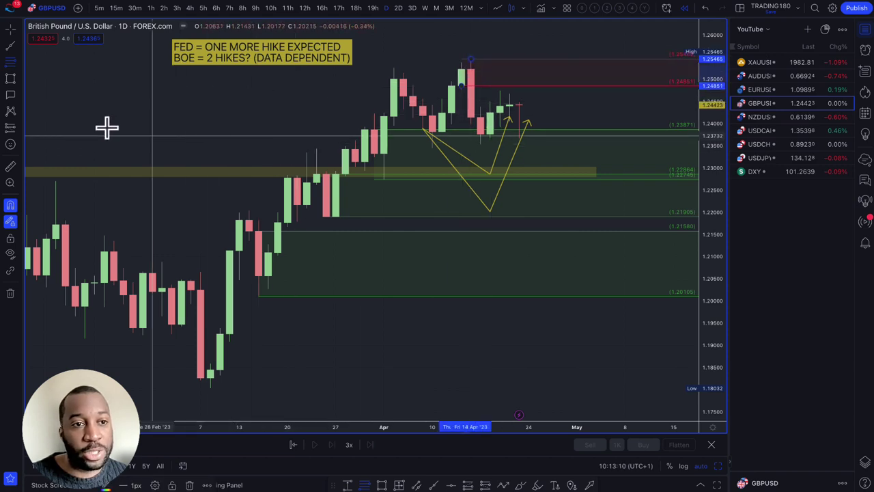
Step: Draw a Path from the current GBPUSD price up to about 1.252 inside the red zone and down to about 1.231
click(20, 75)
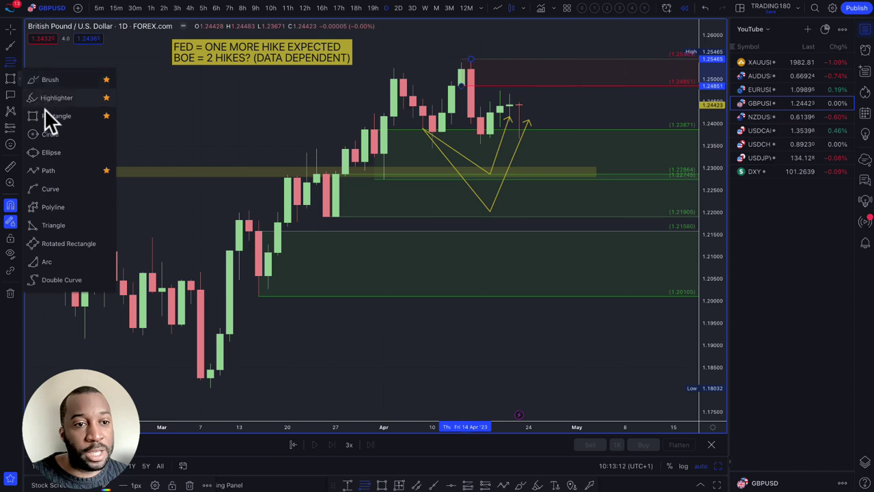
click(43, 169)
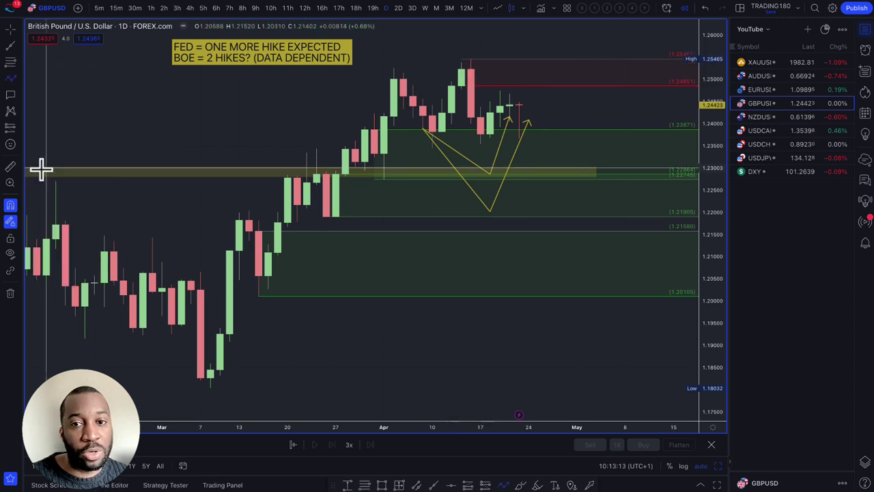
click(519, 104)
click(548, 68)
double_click(567, 163)
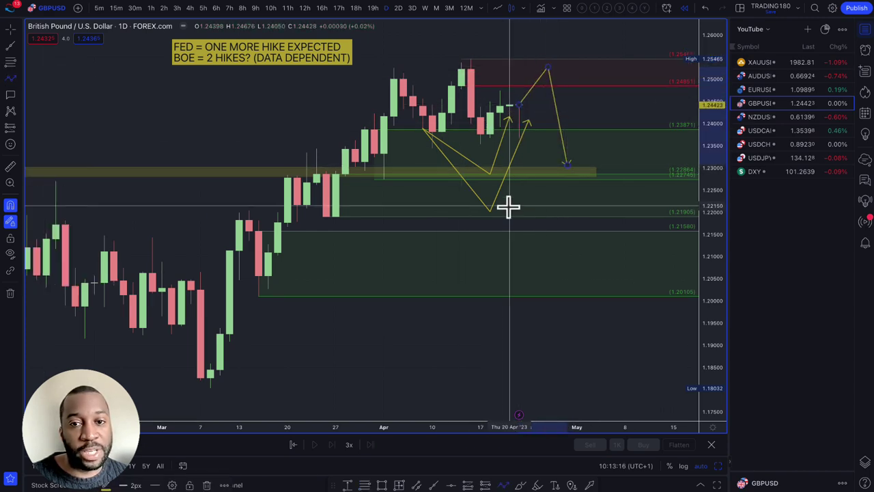
Step: Draw another red supply zone on GBPUSD from 1.25860 up to the high of the 30 May 2022 candle
scroll(508, 207, down, 10)
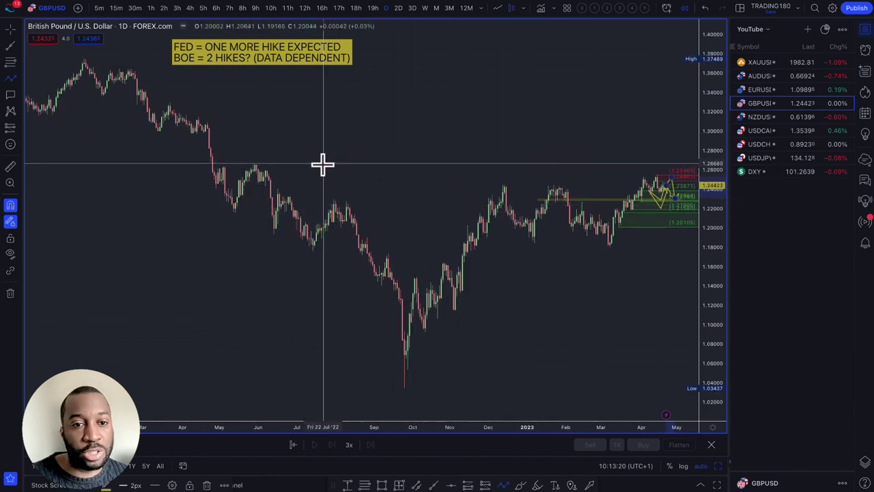
click(11, 60)
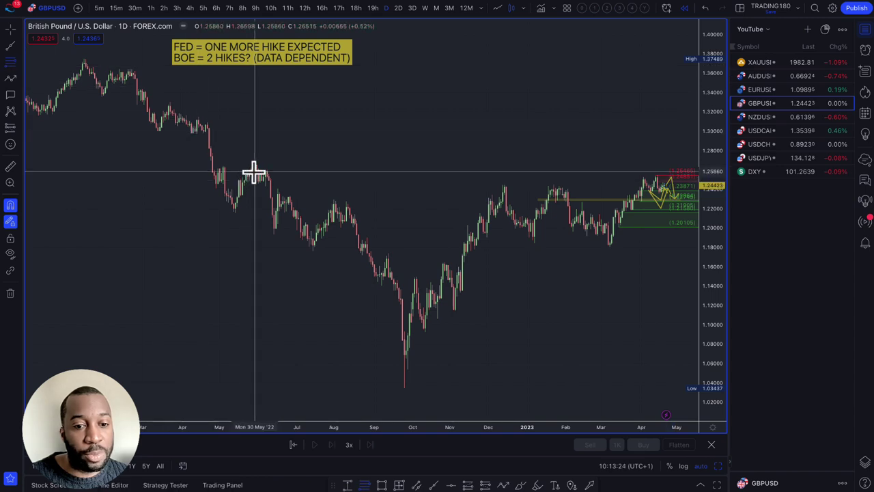
click(254, 170)
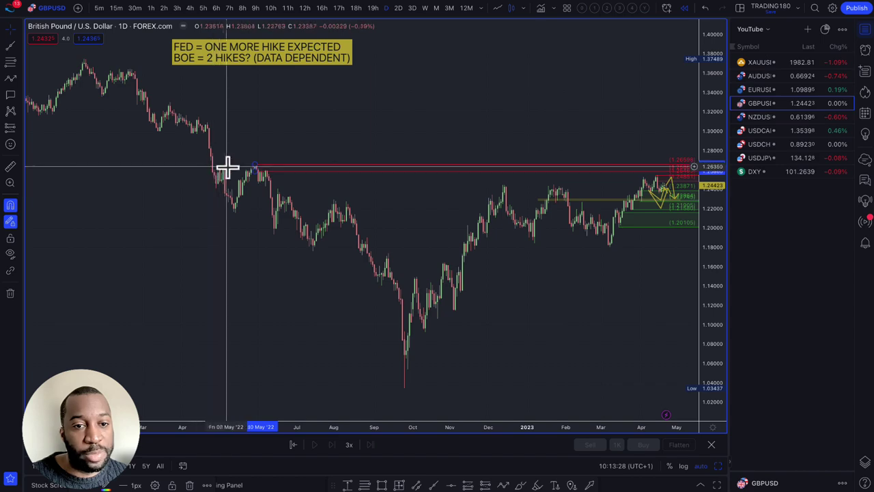
scroll(370, 180, up, 3)
scroll(371, 179, up, 5)
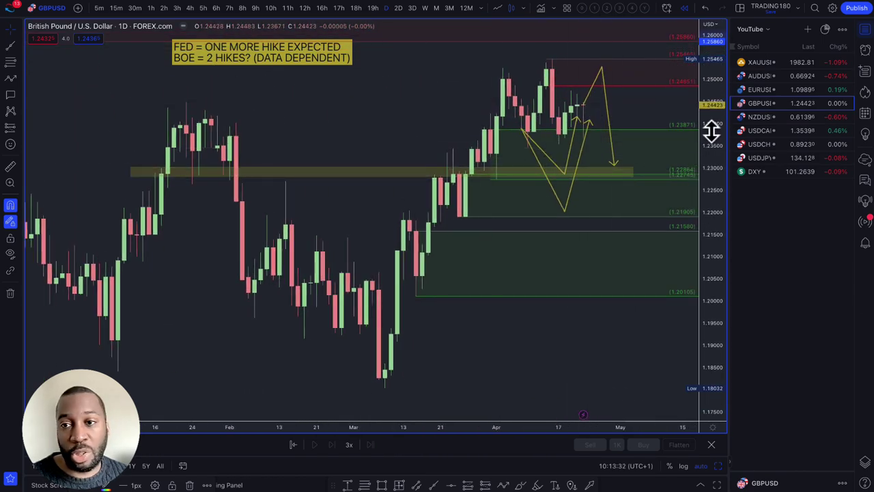
Step: Open the EURUSD chart, switch to the Bloomberg article on ECB rate hikes, and mark and read its headline points
click(757, 91)
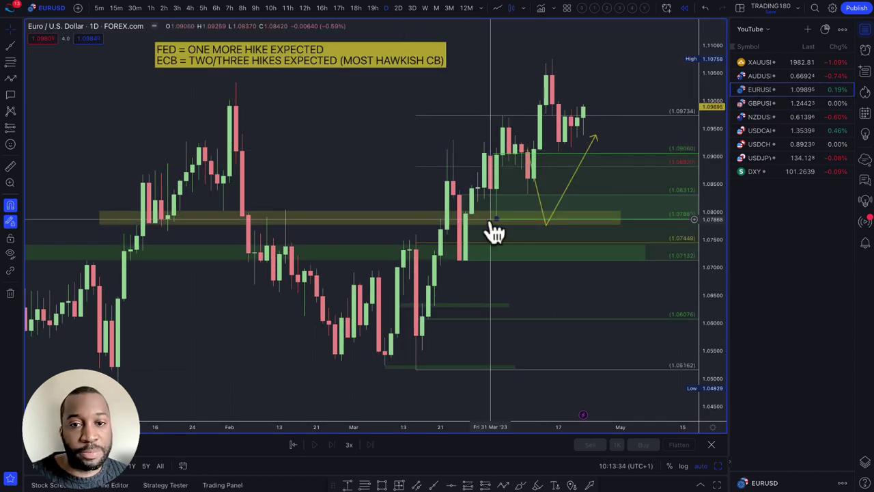
scroll(528, 207, up, 1)
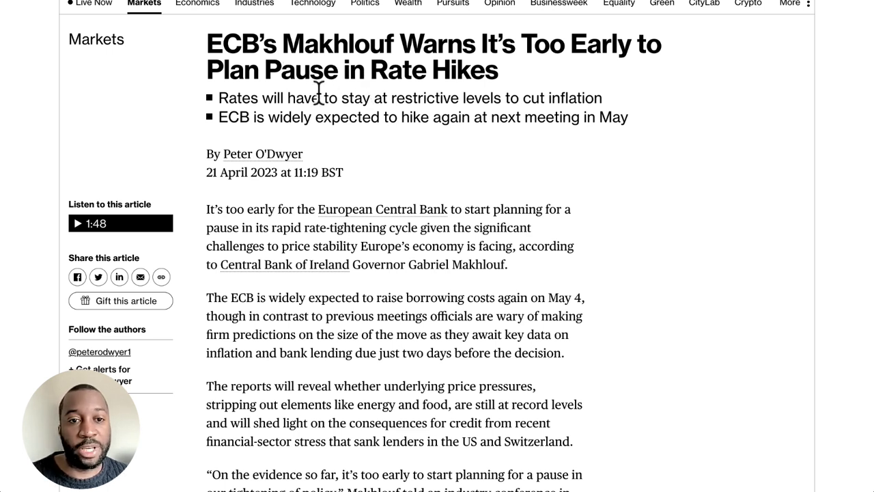
drag(262, 103, 370, 123)
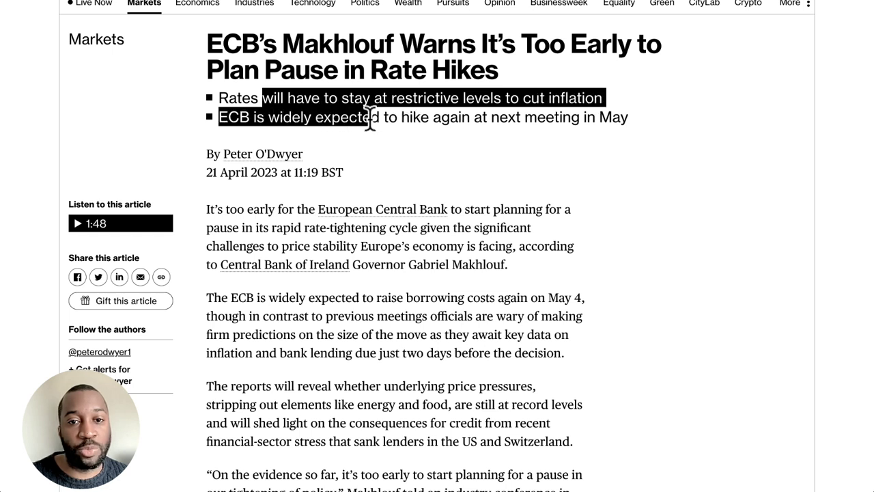
drag(478, 120, 533, 205)
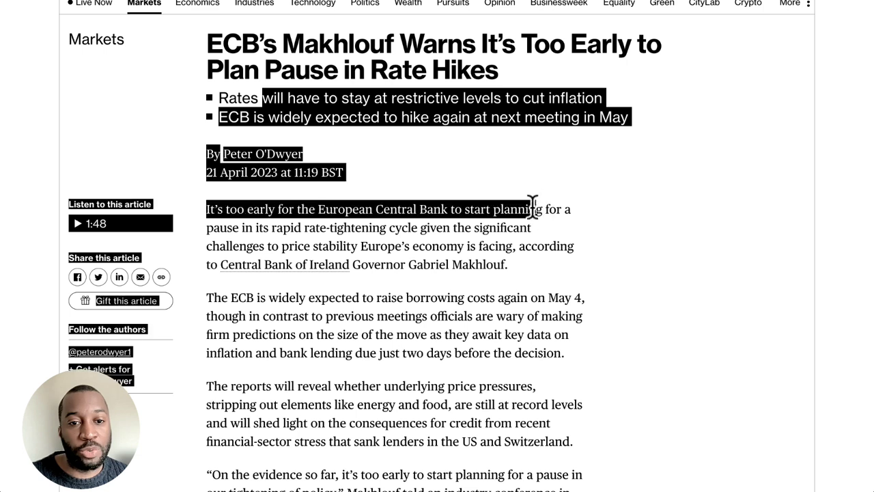
Step: Mark and read the ECB article's opening paragraph on pausing the rate-tightening cycle, and clear the text selection
click(283, 206)
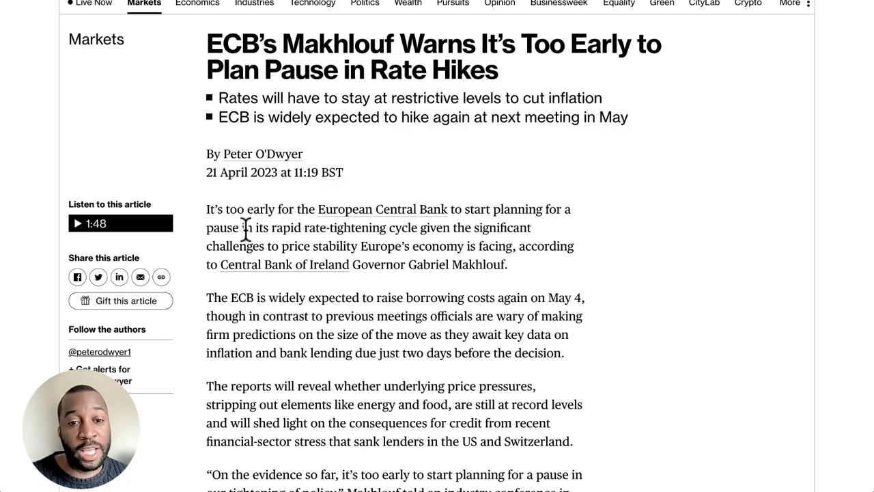
drag(307, 230, 422, 258)
drag(488, 251, 397, 265)
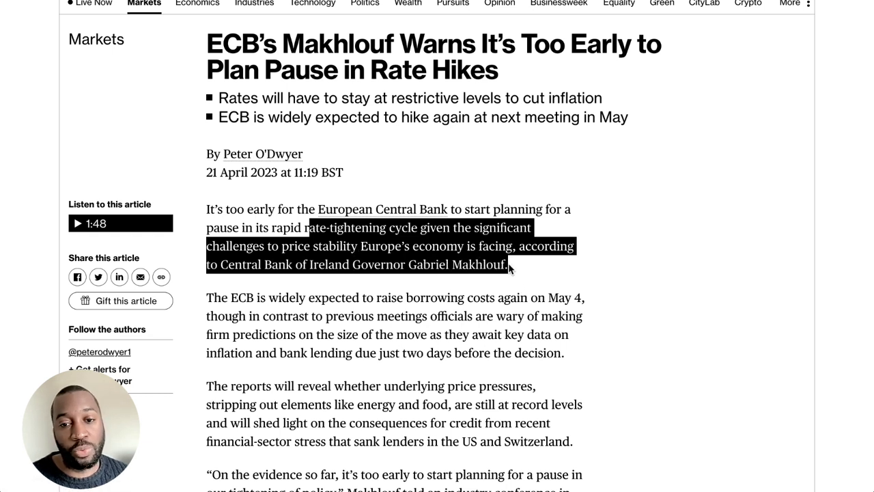
click(450, 203)
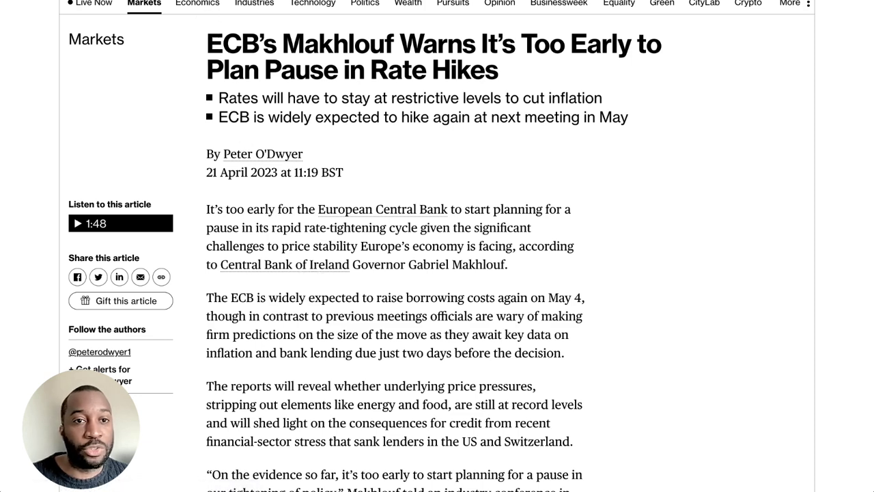
Step: Return to the EURUSD chart in TradingView and reshape the yellow path from the current price down to about 1.079 and up to about 1.100
click(171, 1)
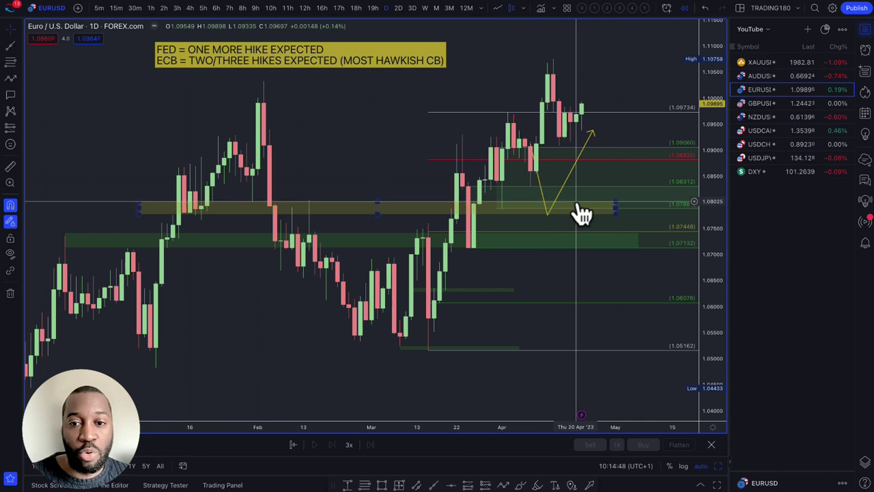
right_click(550, 210)
click(564, 194)
drag(564, 193, 572, 176)
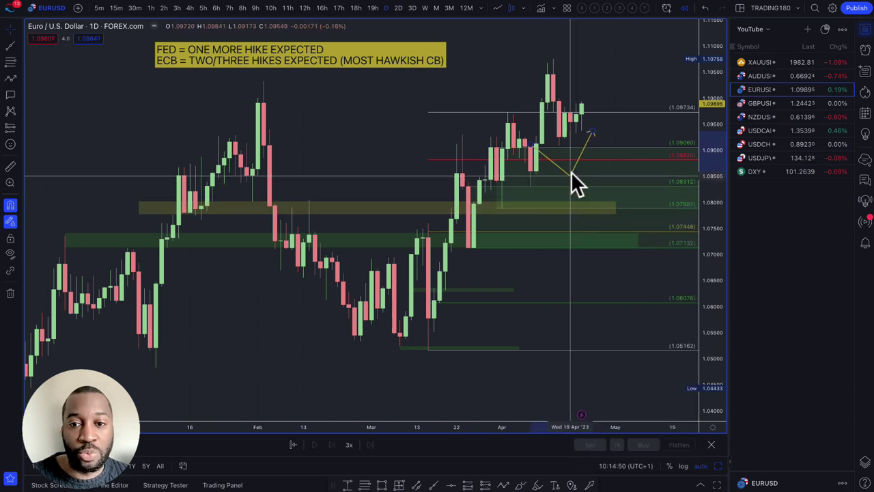
drag(531, 141, 552, 61)
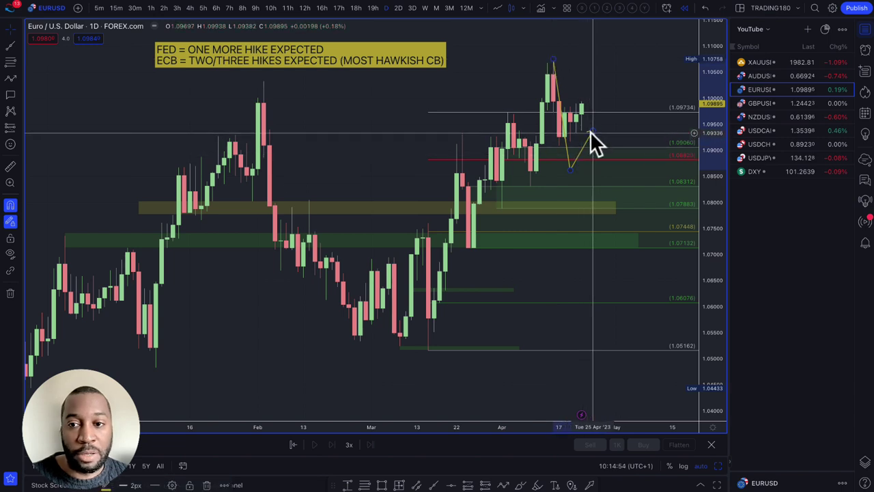
drag(593, 127, 604, 89)
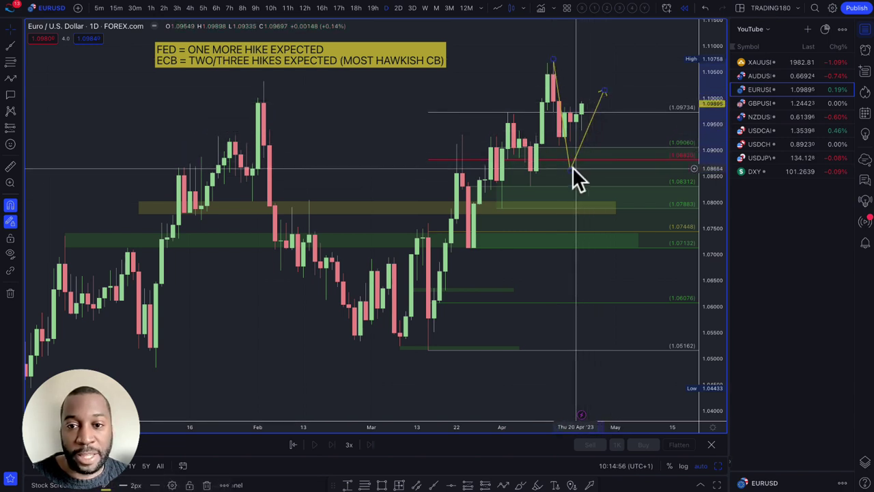
mouse_move(571, 168)
mouse_down()
mouse_move(573, 158)
mouse_move(576, 180)
mouse_move(582, 154)
mouse_move(582, 201)
mouse_up()
mouse_move(594, 146)
mouse_down()
mouse_move(628, 140)
mouse_move(630, 151)
mouse_move(616, 146)
mouse_up()
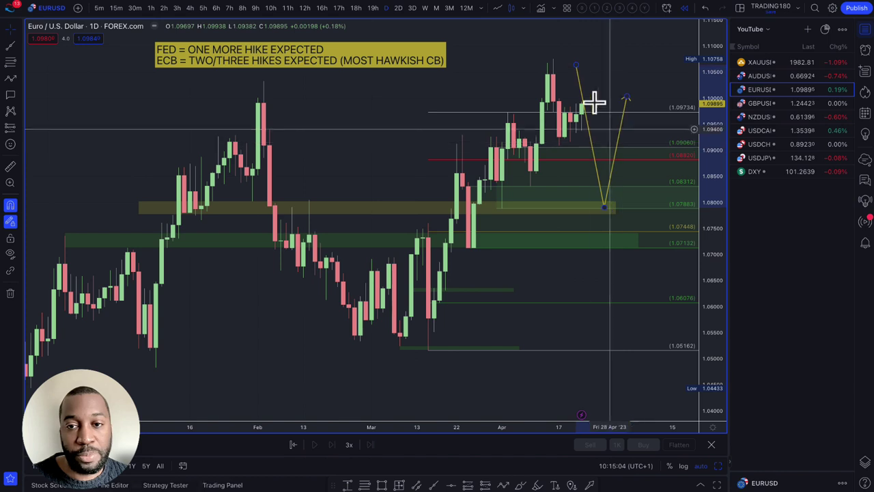
drag(578, 67, 581, 115)
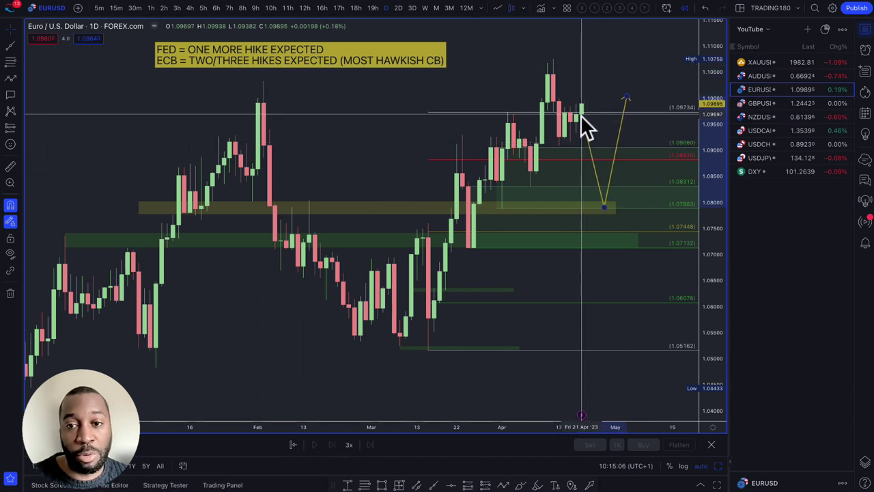
Step: Move the EURUSD Fibonacci retracement's upper anchor to the 14 April 2023 high at 1.10758 and shift the path's low slightly earlier within the yellow zone
drag(509, 112, 552, 59)
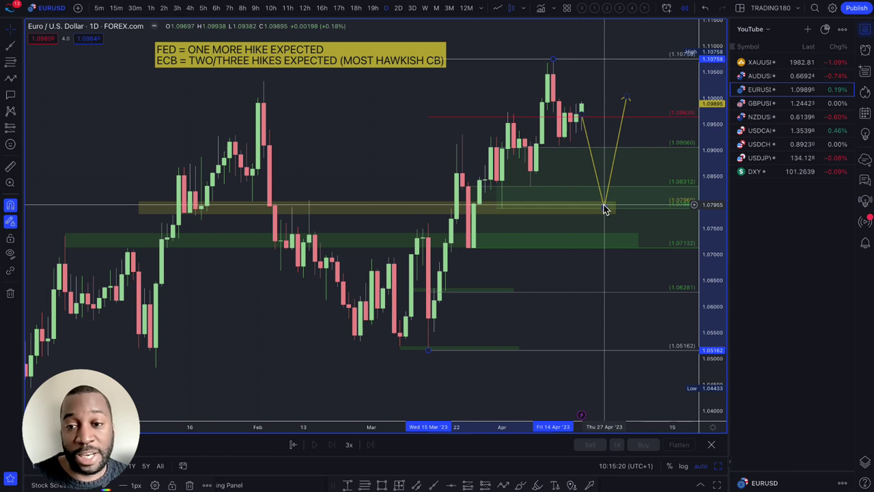
mouse_move(603, 205)
mouse_down()
mouse_move(595, 208)
mouse_move(592, 161)
mouse_move(598, 206)
mouse_up()
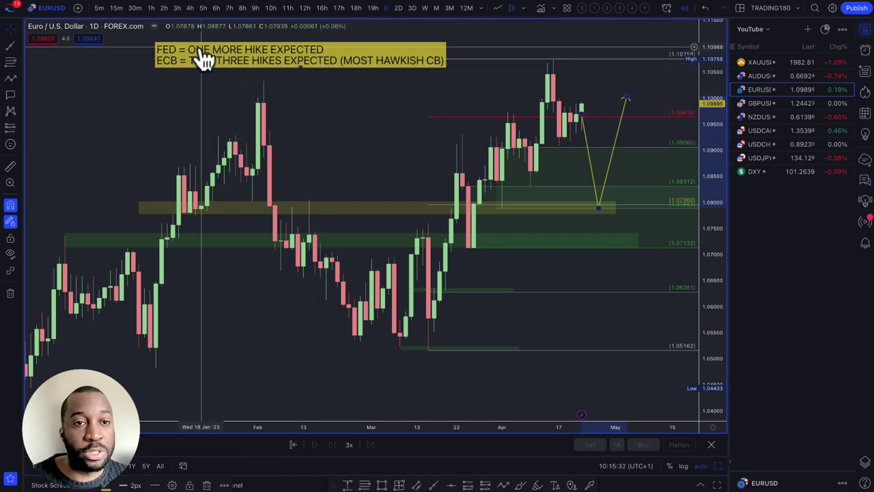
Step: On the AUDUSD chart, delete the falling path and end the rising path at the 14 April 2023 high near 0.6806
right_click(770, 75)
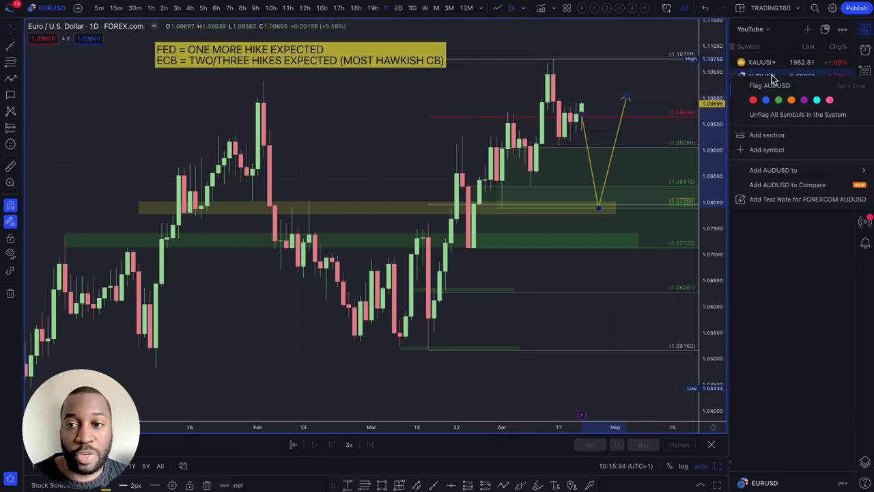
click(770, 77)
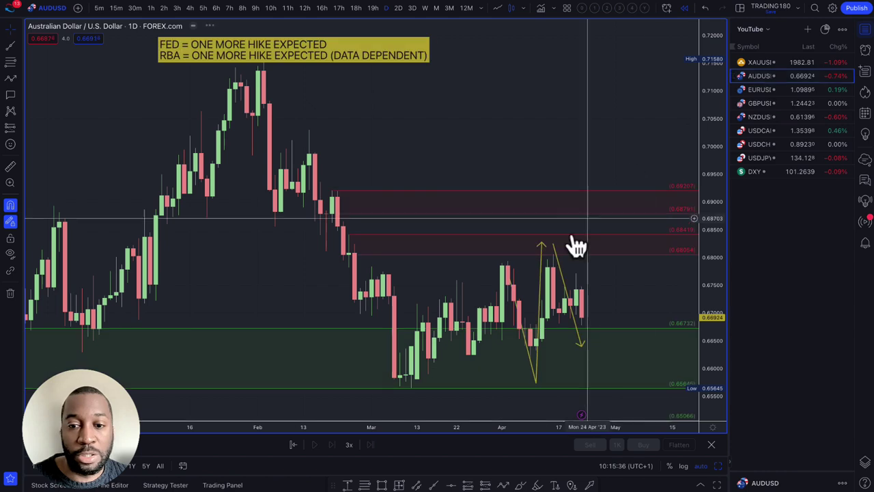
scroll(588, 310, up, 4)
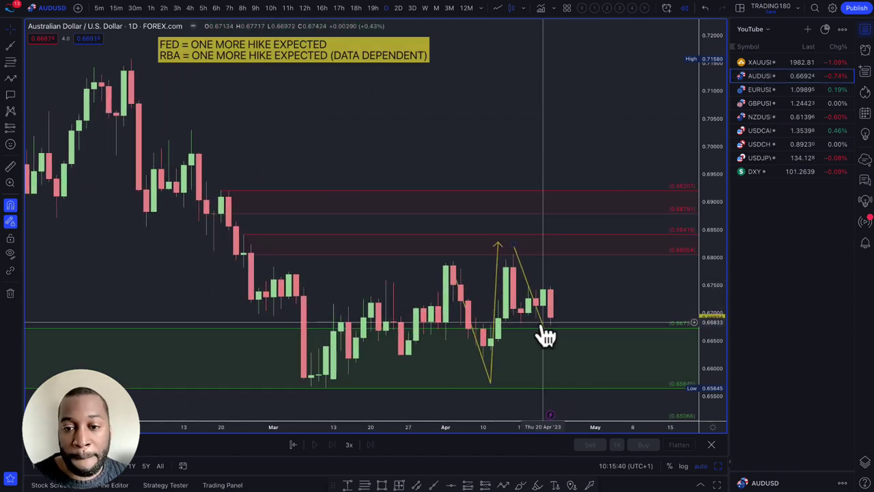
key(ctrl+z)
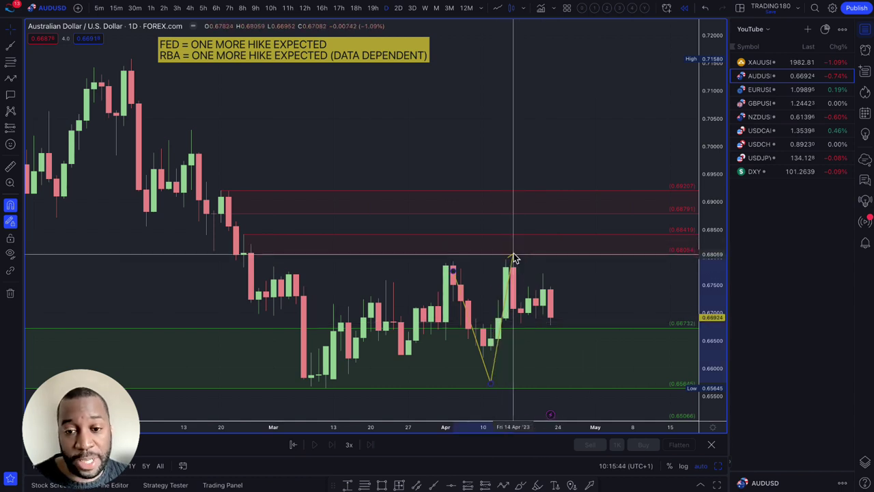
click(514, 255)
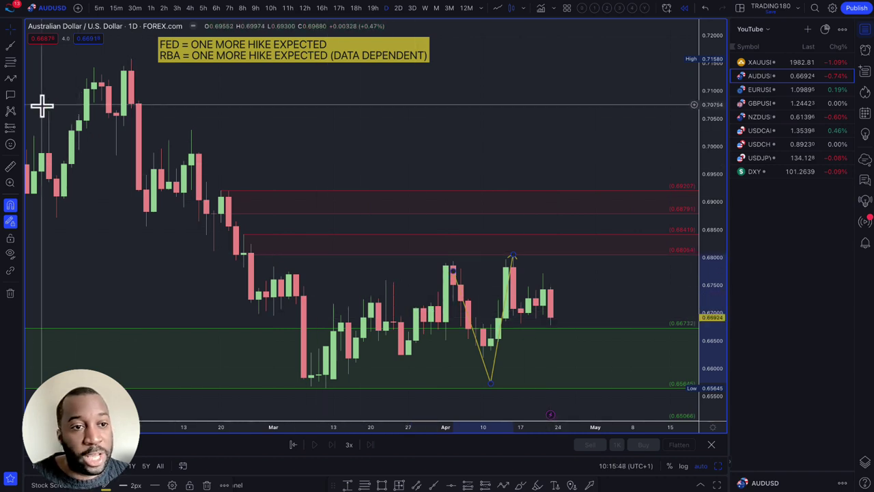
Step: Draw a Path from the current AUDUSD price down to about 0.6486 in the lower green zone and up to about 0.676
click(12, 79)
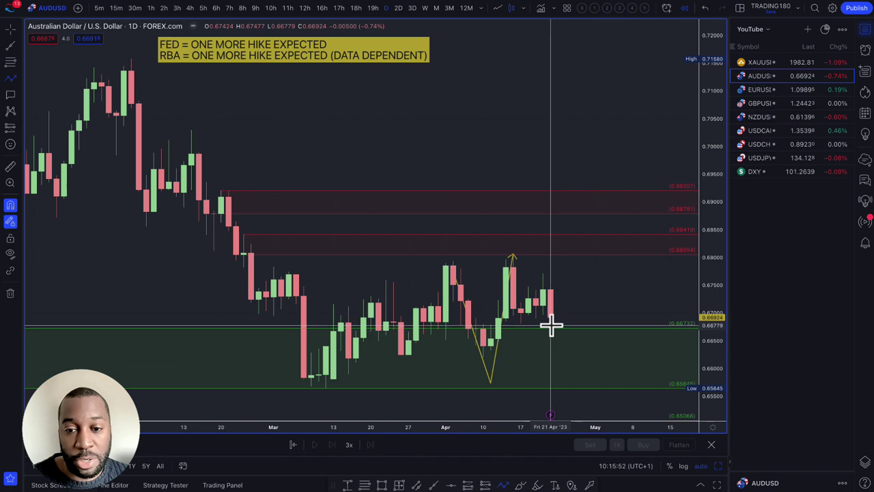
scroll(551, 322, down, 3)
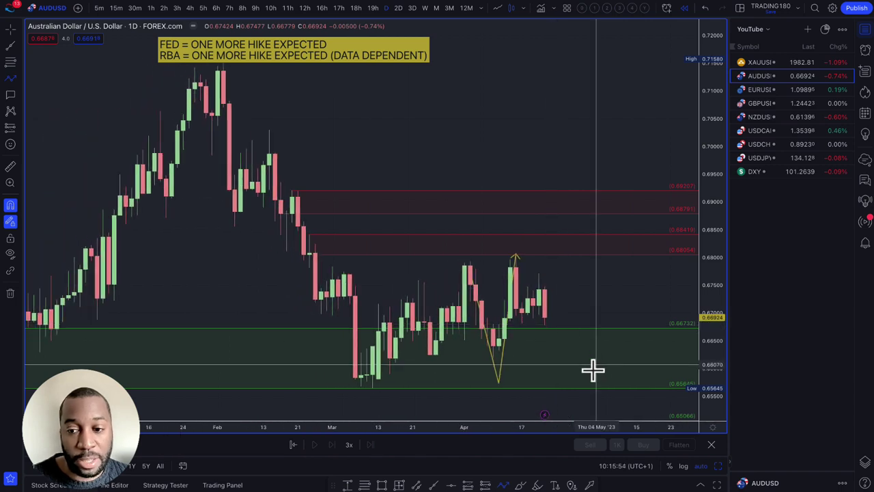
scroll(582, 387, down, 2)
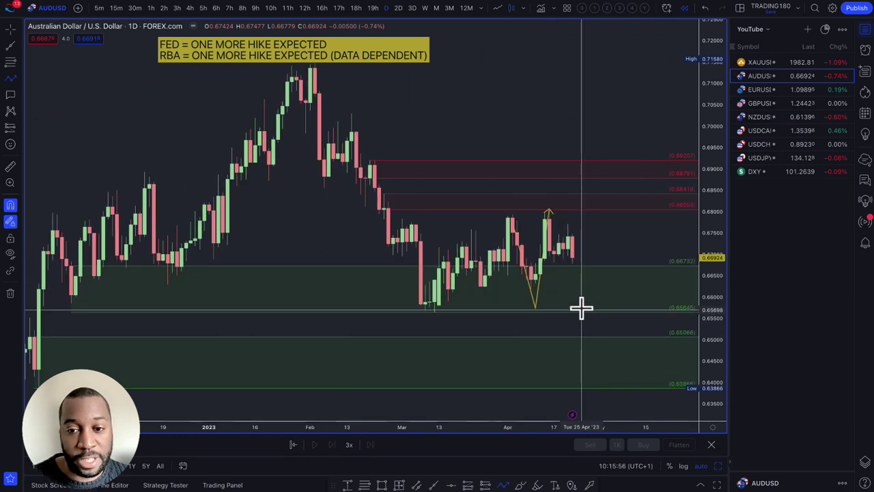
click(573, 266)
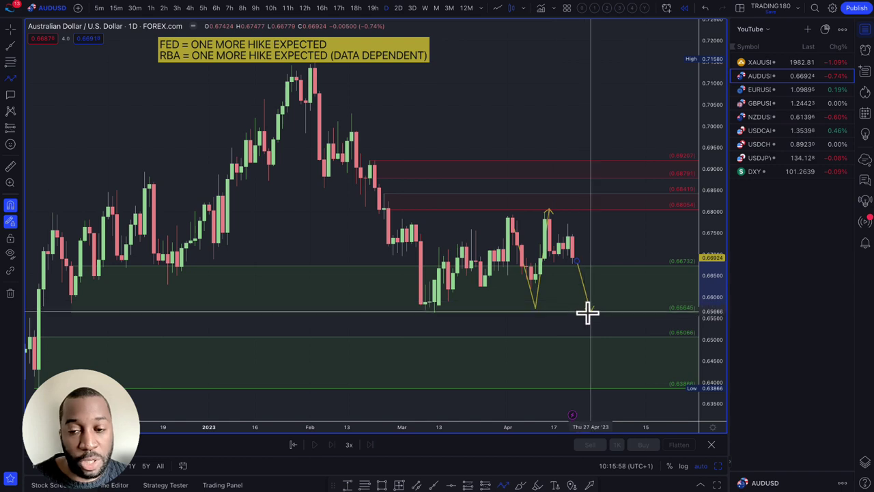
click(593, 346)
click(626, 228)
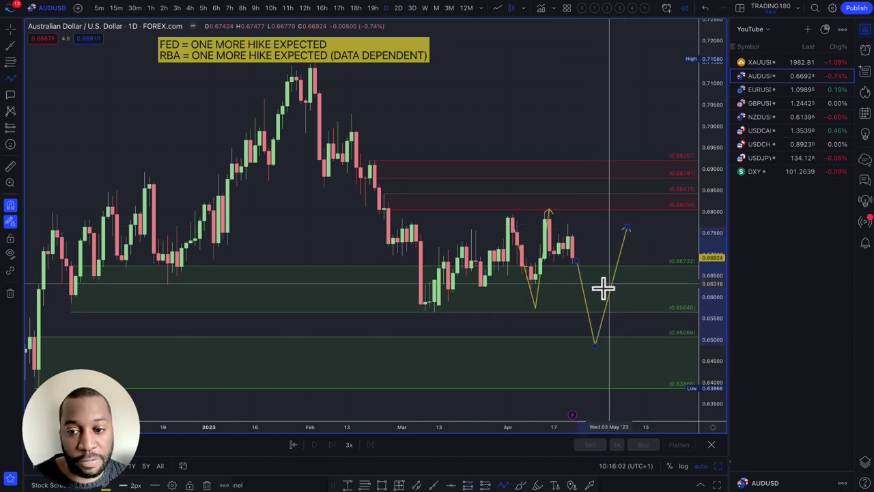
scroll(589, 345, down, 2)
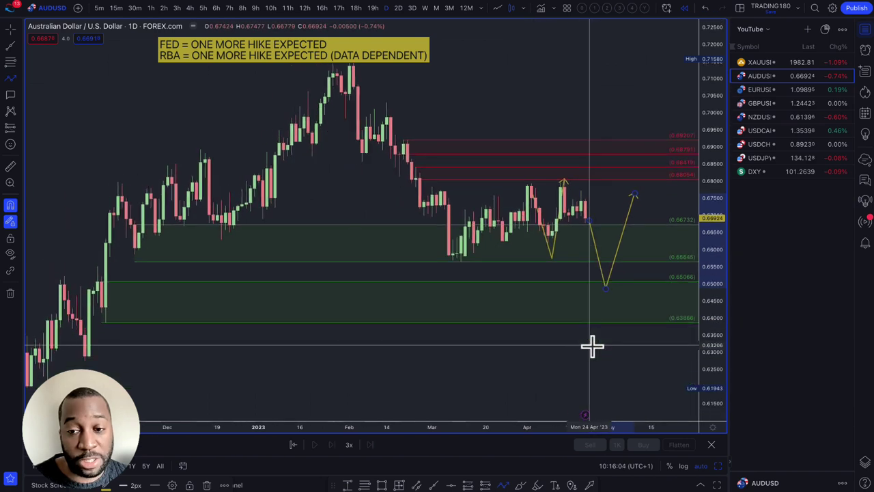
right_click(607, 290)
click(600, 289)
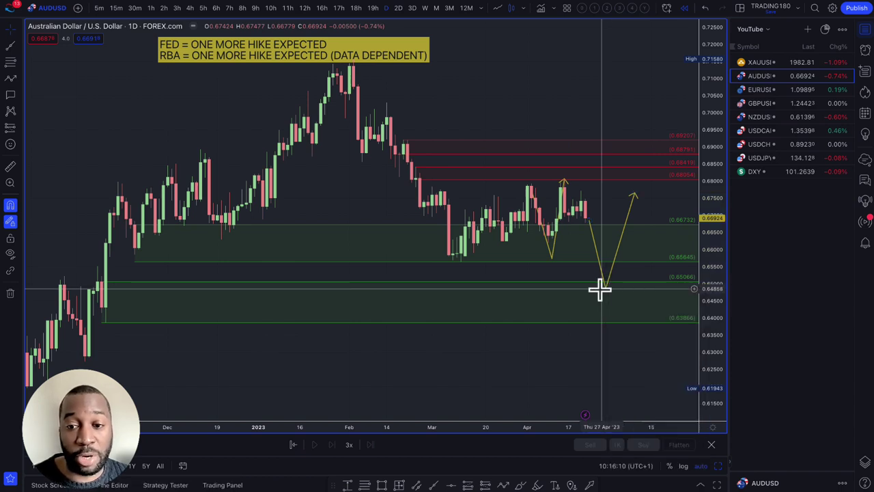
Step: Delete the older AUDUSD path and reshape the new one to start at the last candle, with its low at about 0.645 and its end in early May
click(564, 179)
key(Delete)
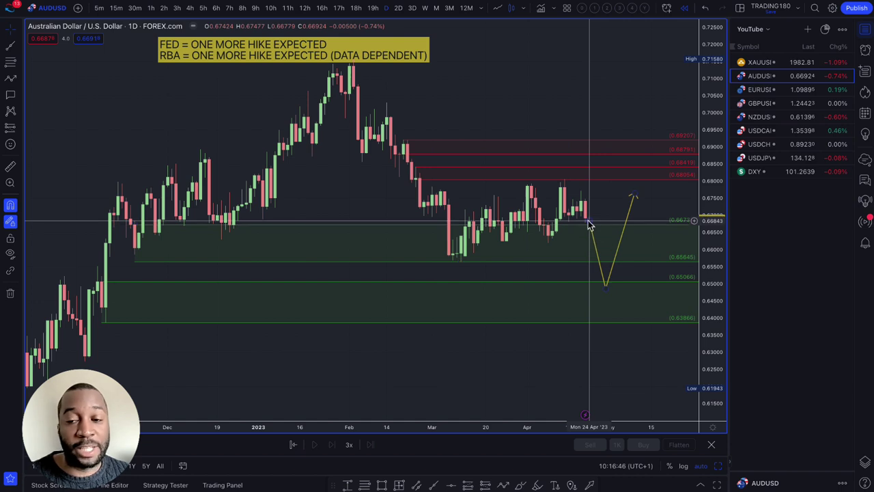
click(604, 287)
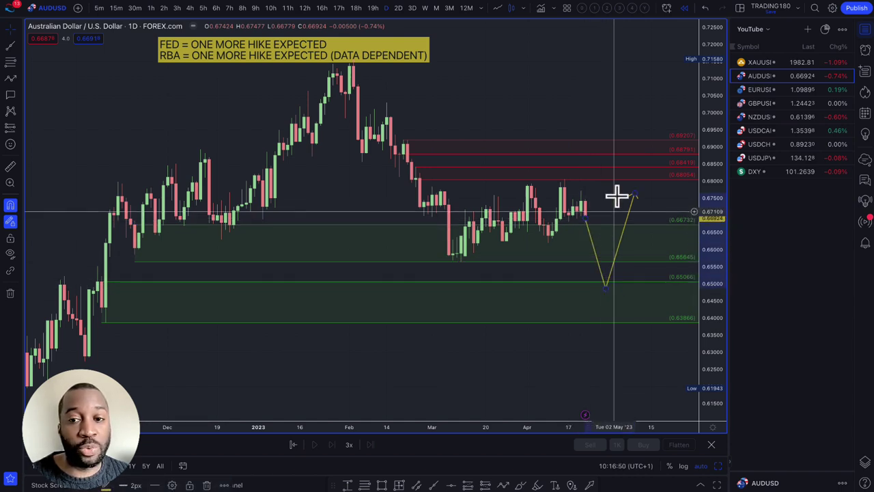
mouse_move(633, 193)
mouse_down()
mouse_move(630, 106)
mouse_move(622, 198)
mouse_up()
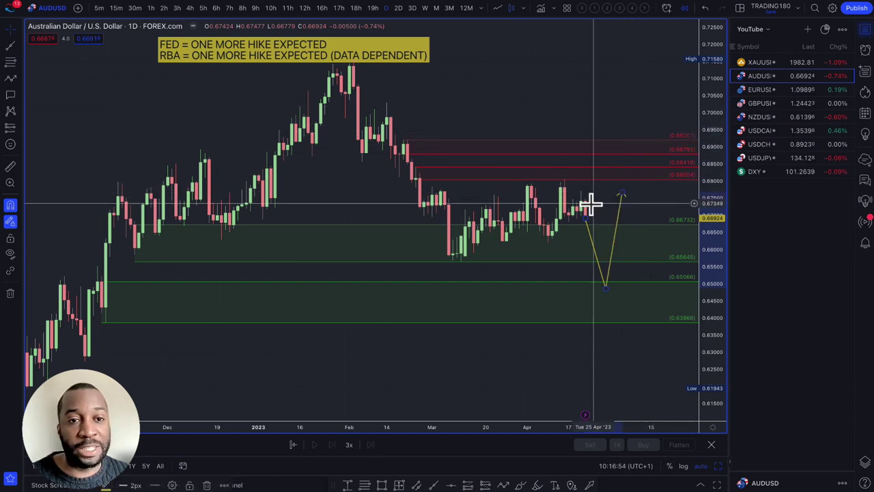
mouse_move(603, 285)
mouse_down()
mouse_move(595, 249)
mouse_move(594, 316)
mouse_move(592, 277)
mouse_move(594, 300)
mouse_up()
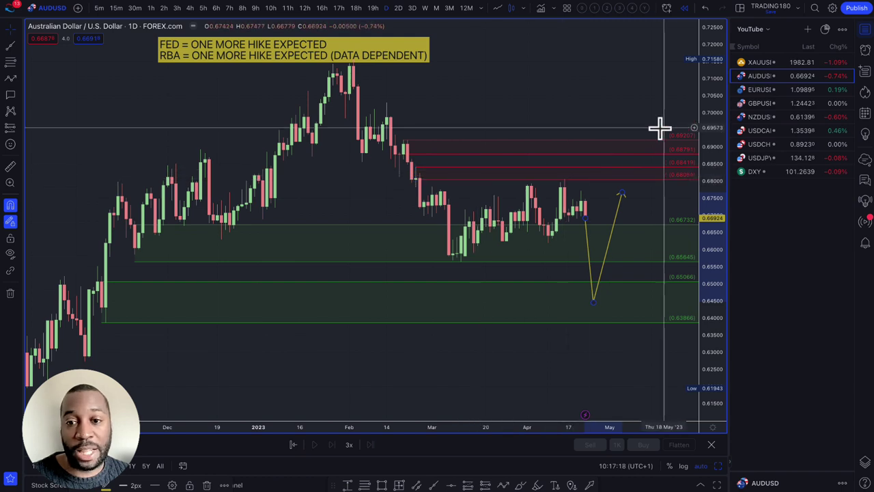
Step: Open the XAUUSD chart and shift the yellow path to the latest candles, keeping its low at about 1,943 in the yellow zone
click(764, 61)
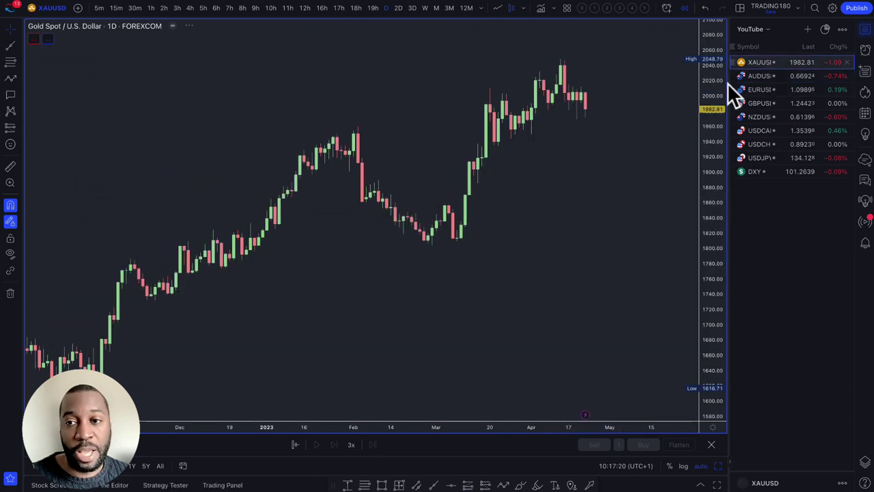
scroll(520, 142, up, 3)
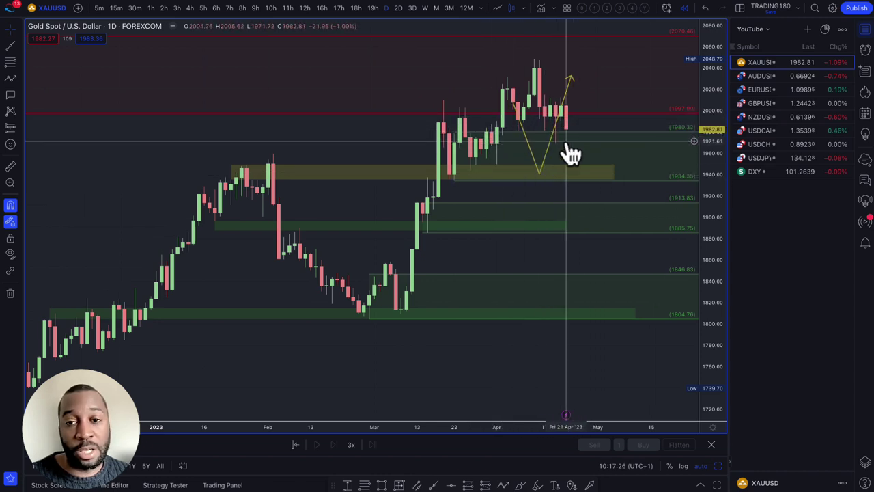
drag(549, 142, 598, 142)
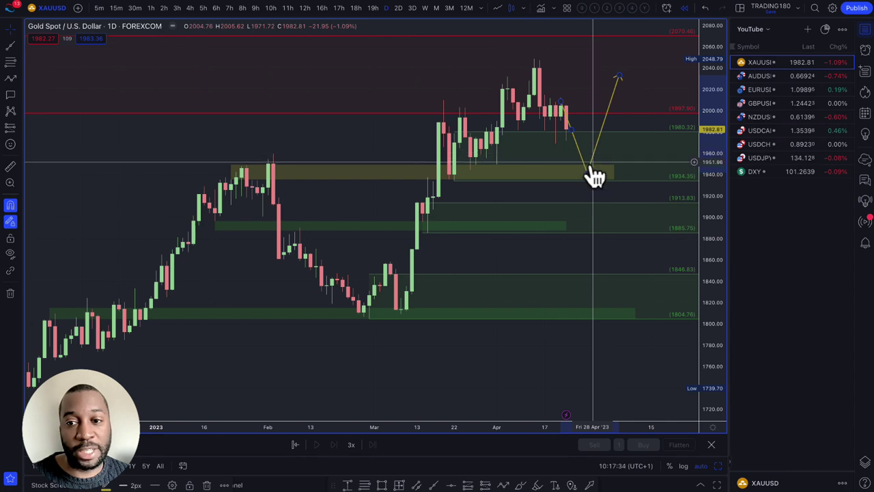
drag(589, 171, 587, 170)
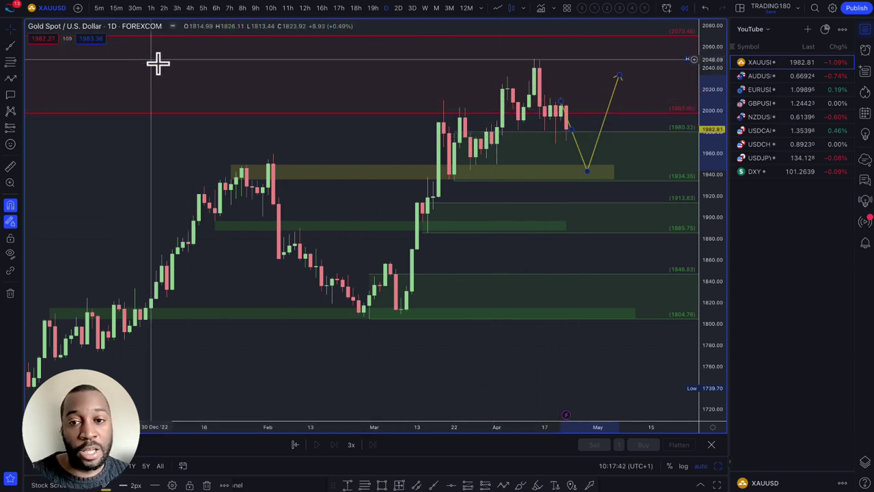
Step: Lower the XAUUSD path's low to about 1,900 inside the green zone and extend its endpoint to mid-May at about 2,030
scroll(419, 125, down, 3)
scroll(467, 143, up, 3)
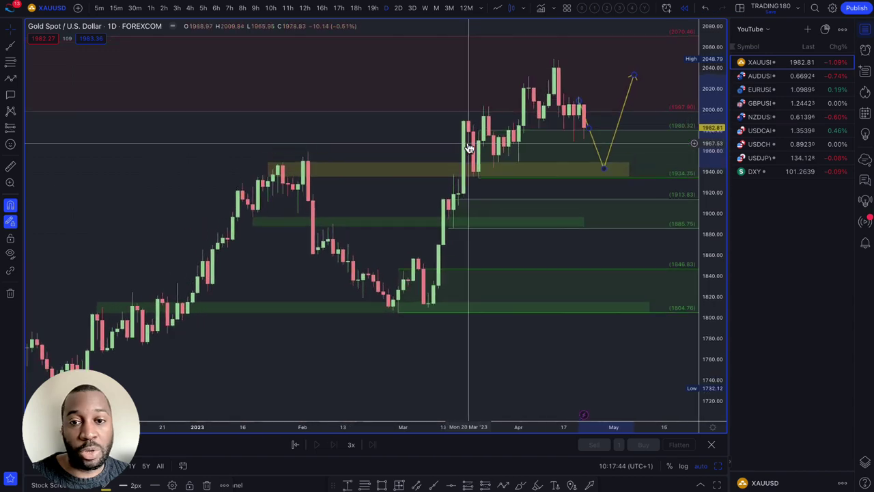
click(586, 91)
scroll(542, 205, down, 5)
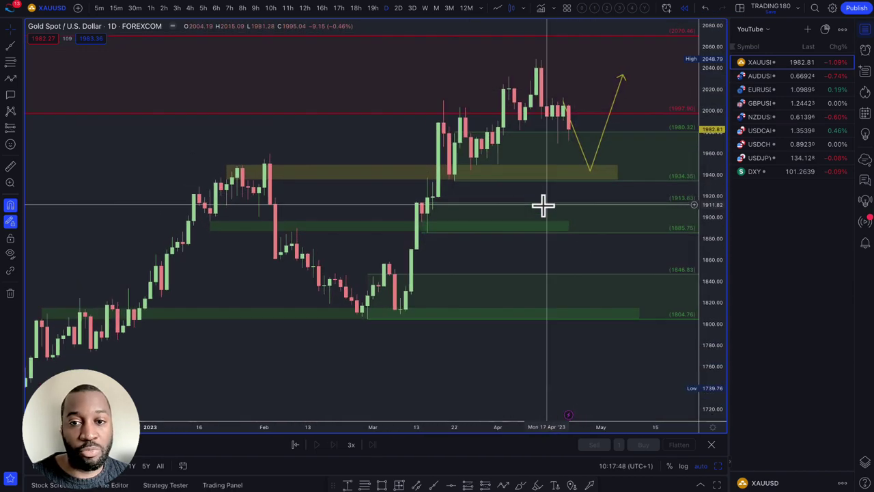
scroll(544, 204, down, 1)
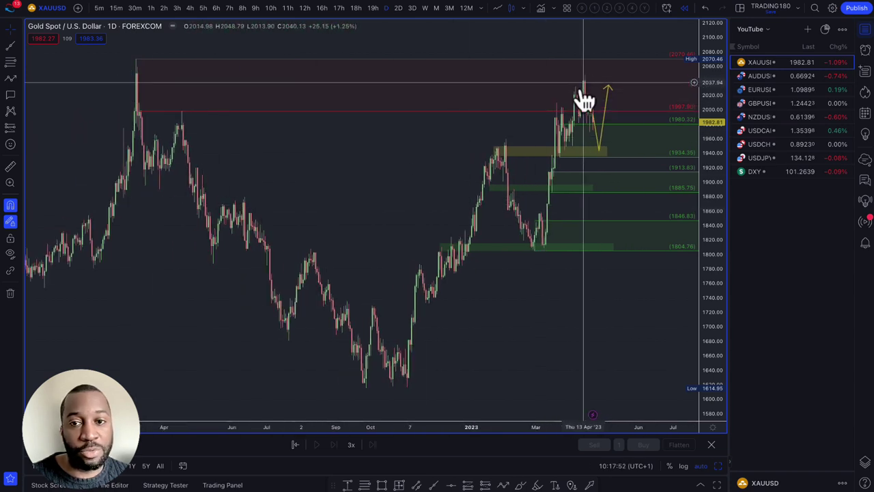
click(598, 152)
drag(598, 153, 600, 183)
scroll(604, 157, up, 5)
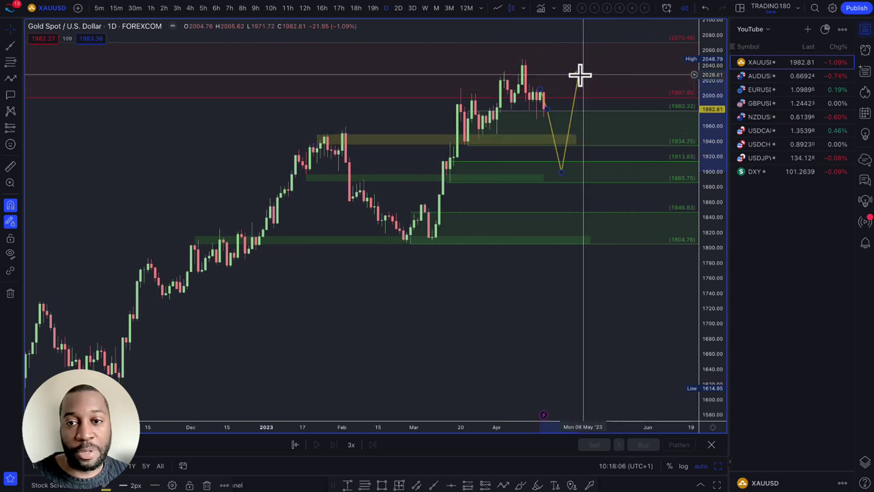
drag(579, 71, 597, 72)
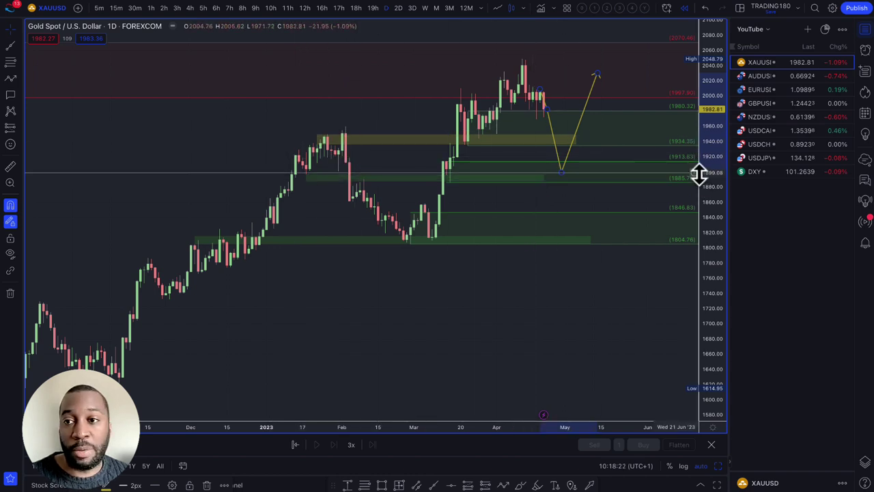
Step: Switch to the presentation slide asking why the dollar depreciates when the Fed is hawkish, and place the text cursor in the question
click(865, 30)
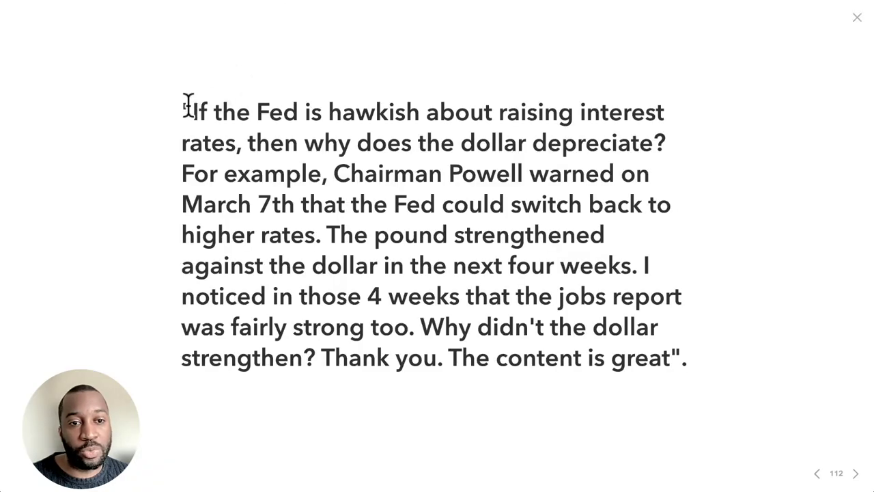
click(220, 113)
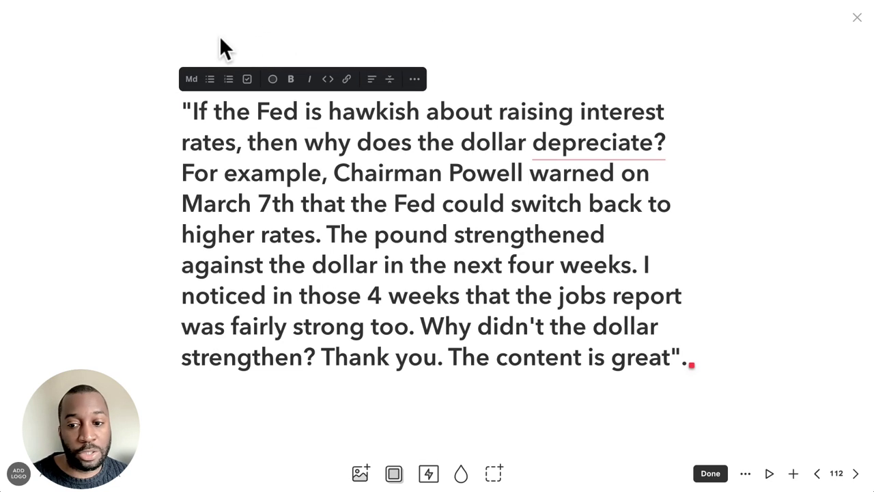
Step: Finish editing the question slide, switch to the Discord united-states channel and decline switching to the newly detected microphone
click(707, 475)
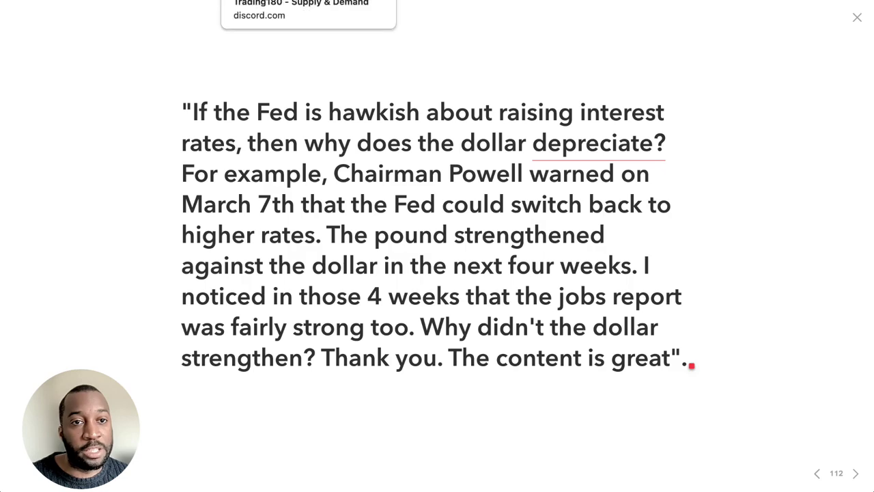
click(236, 17)
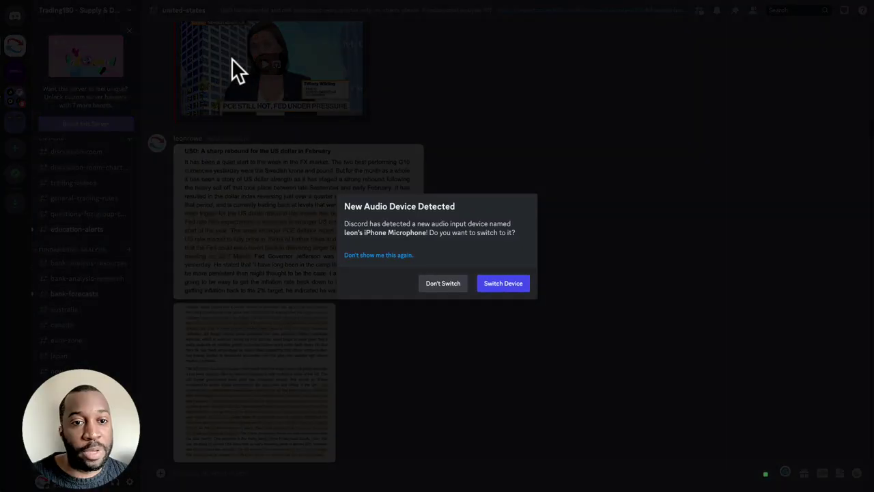
click(441, 284)
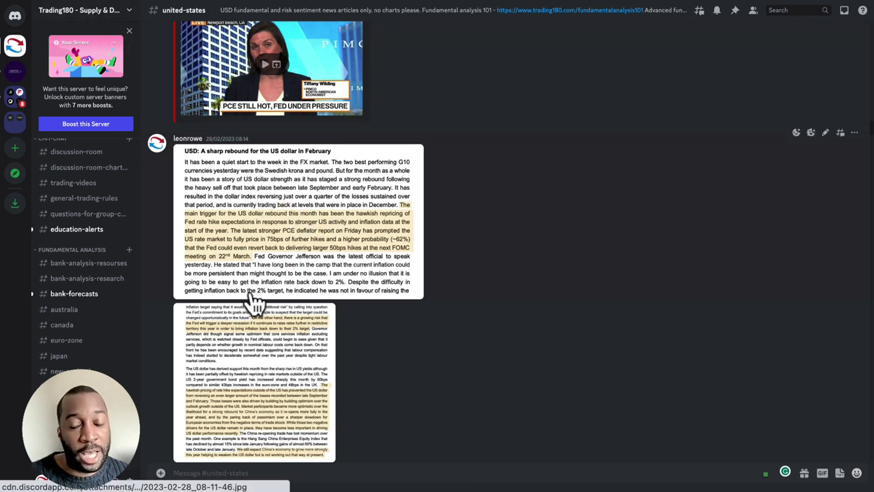
Step: Enlarge the 28/02/2023 article on the US dollar's February rebound and read its highlighted passage on Fed rate hike expectations
click(343, 232)
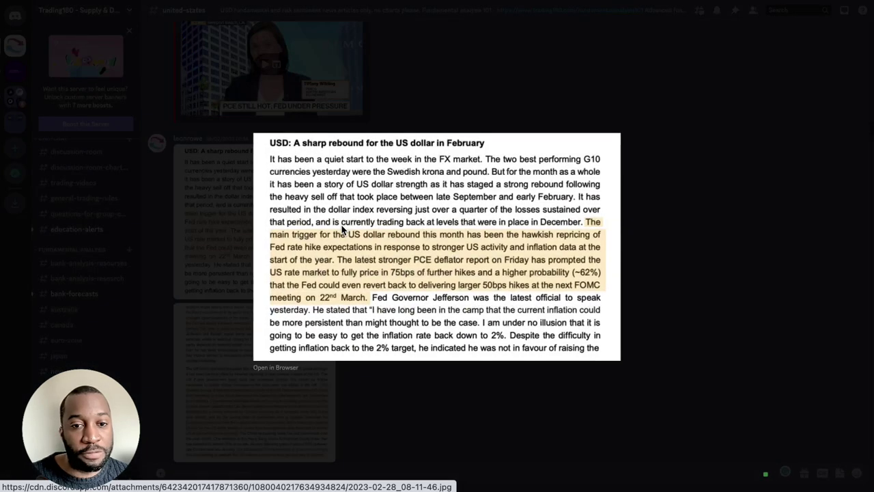
click(372, 298)
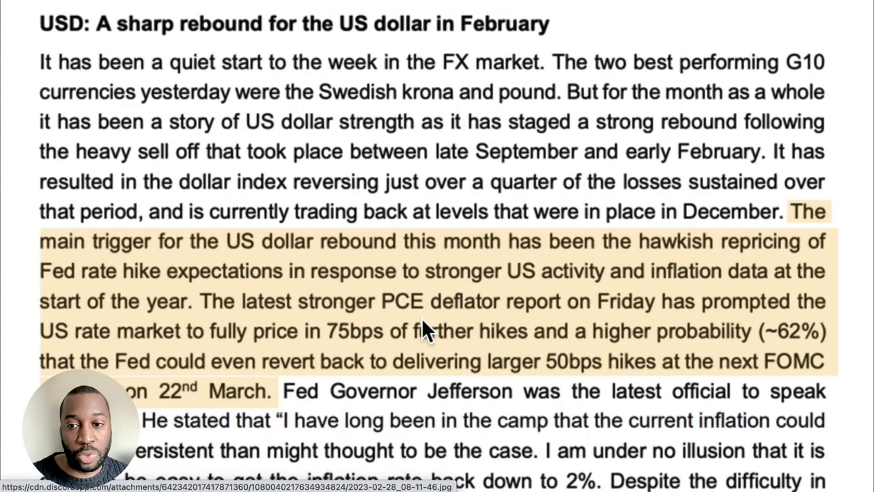
scroll(422, 317, down, 3)
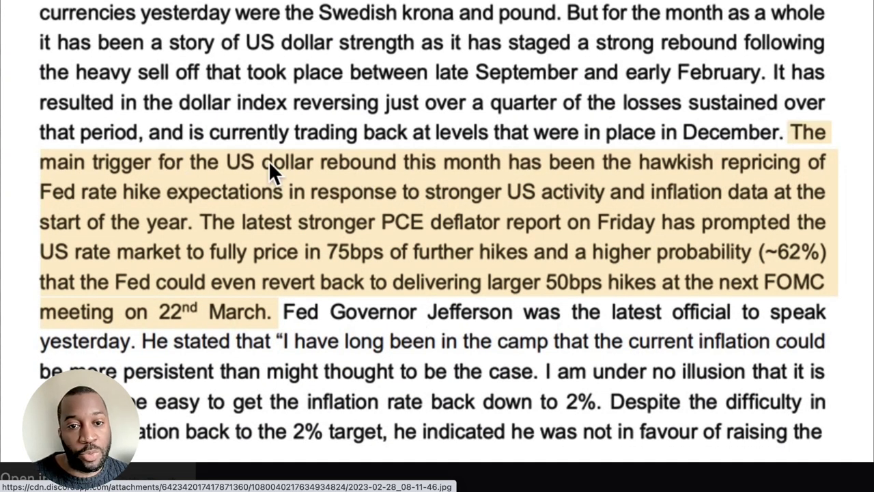
scroll(344, 172, up, 5)
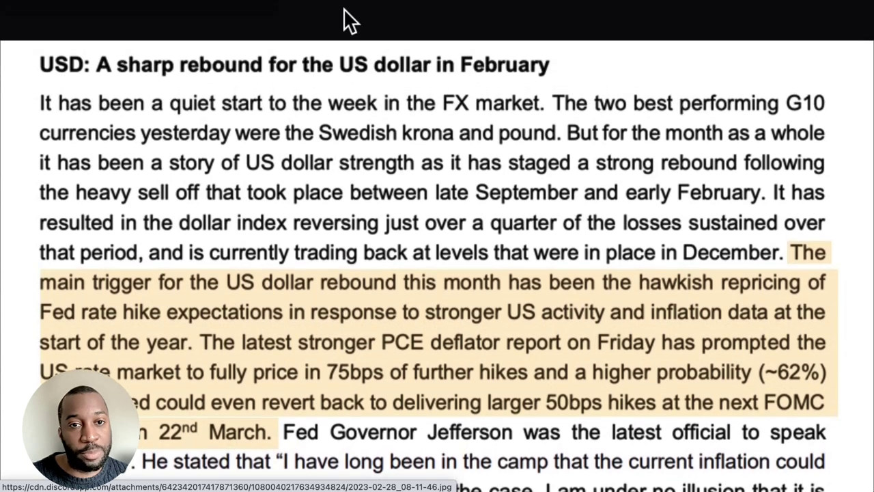
click(347, 19)
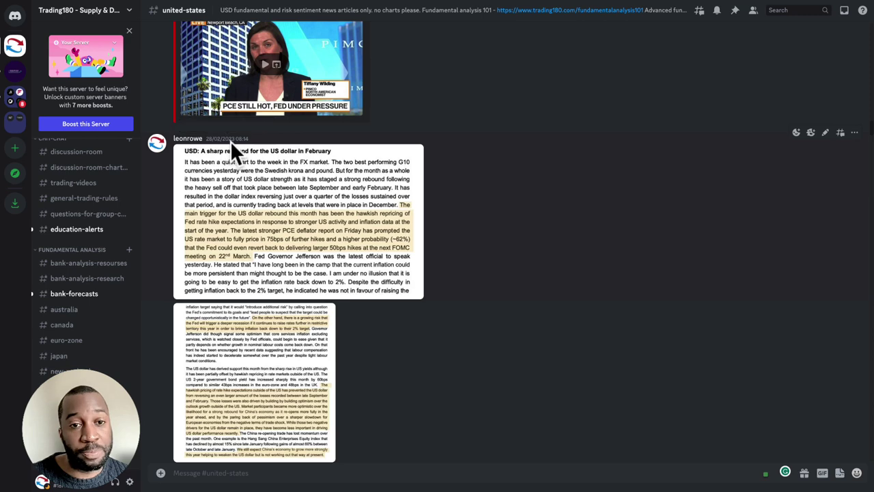
click(311, 218)
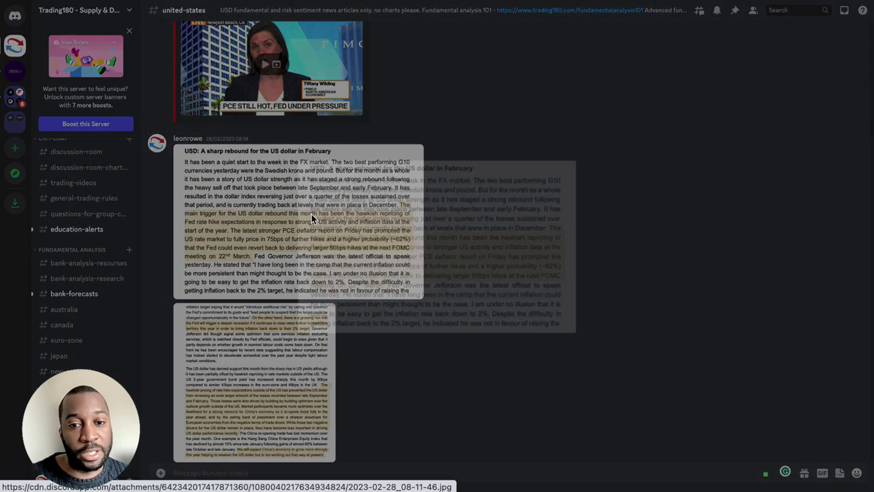
click(408, 225)
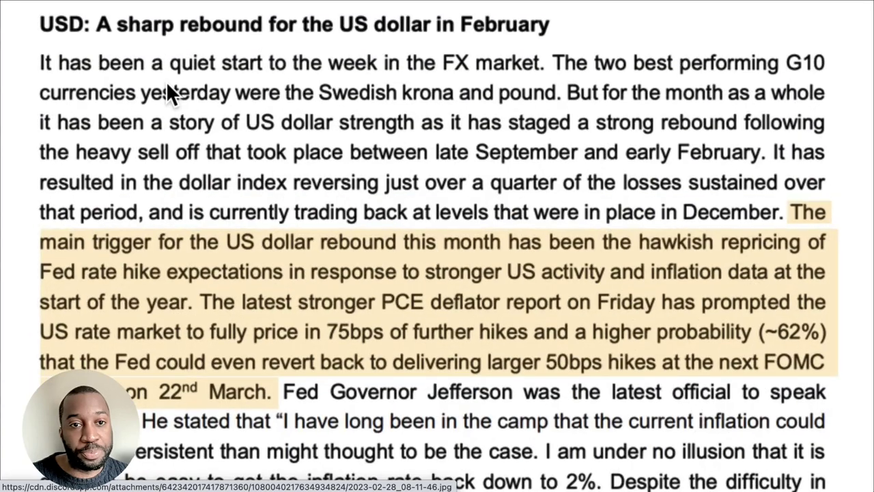